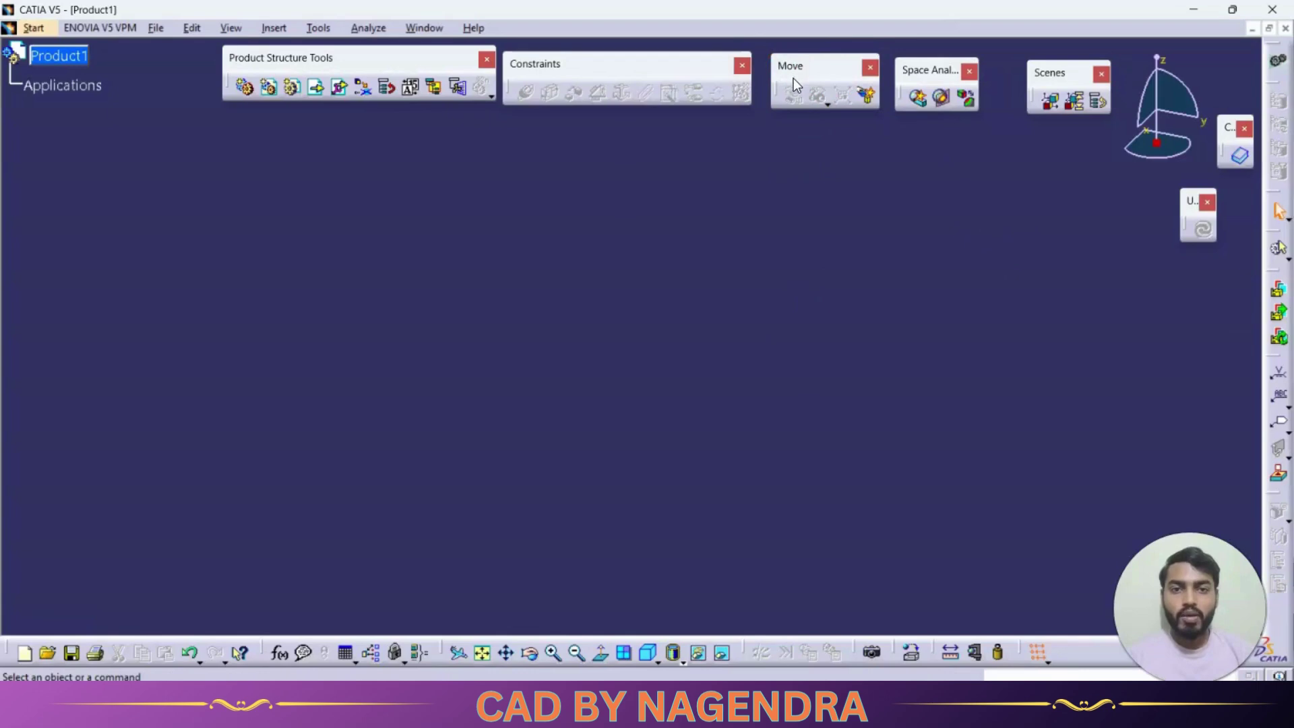
Cancel a stray Manipulation start and show the File menu's recent files list.
left_click(794, 98)
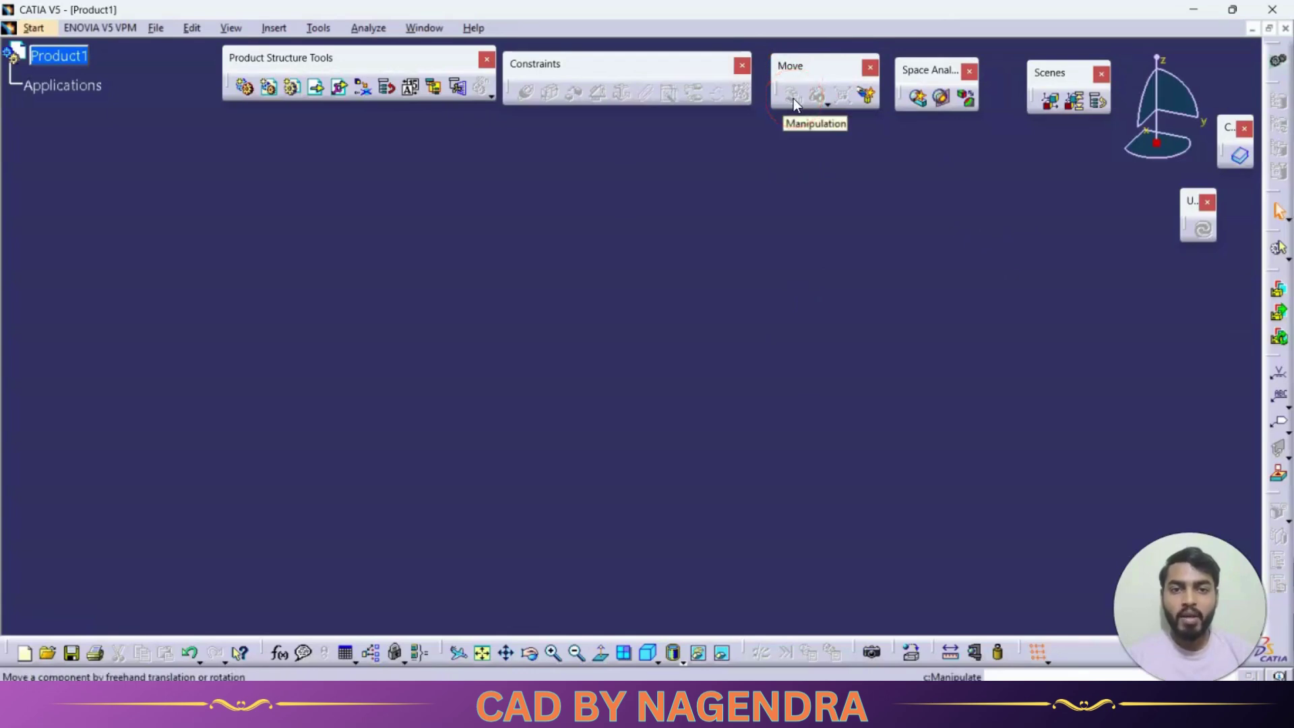
left_click(767, 237)
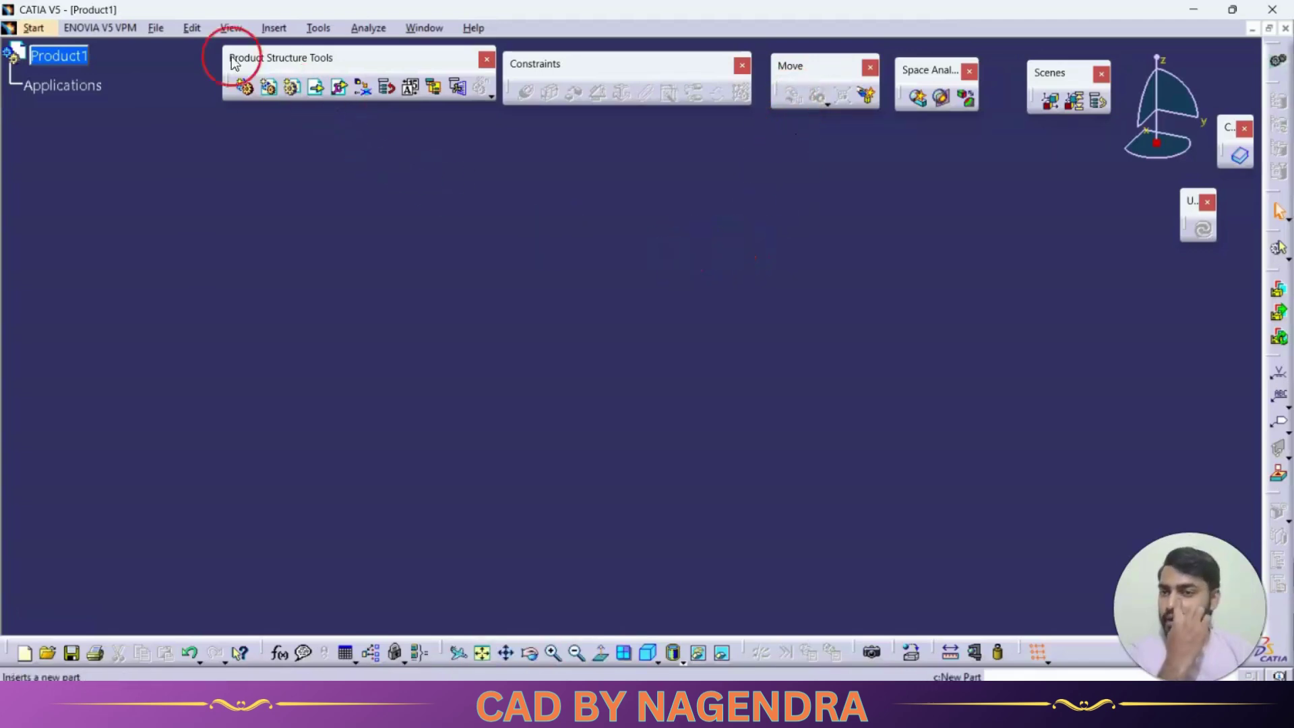
left_click(152, 30)
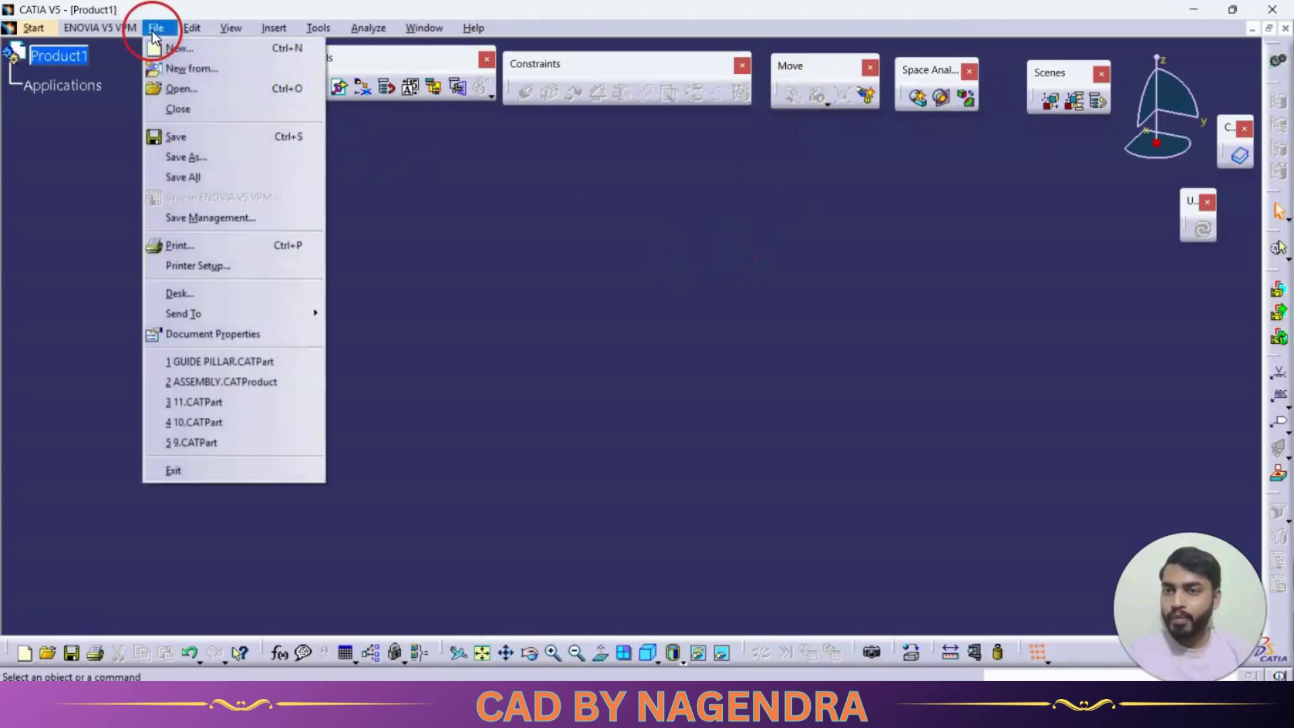
Open 2 ASSEMBLY.CATProduct from the recent files and re-centre the die-set view.
left_click(256, 382)
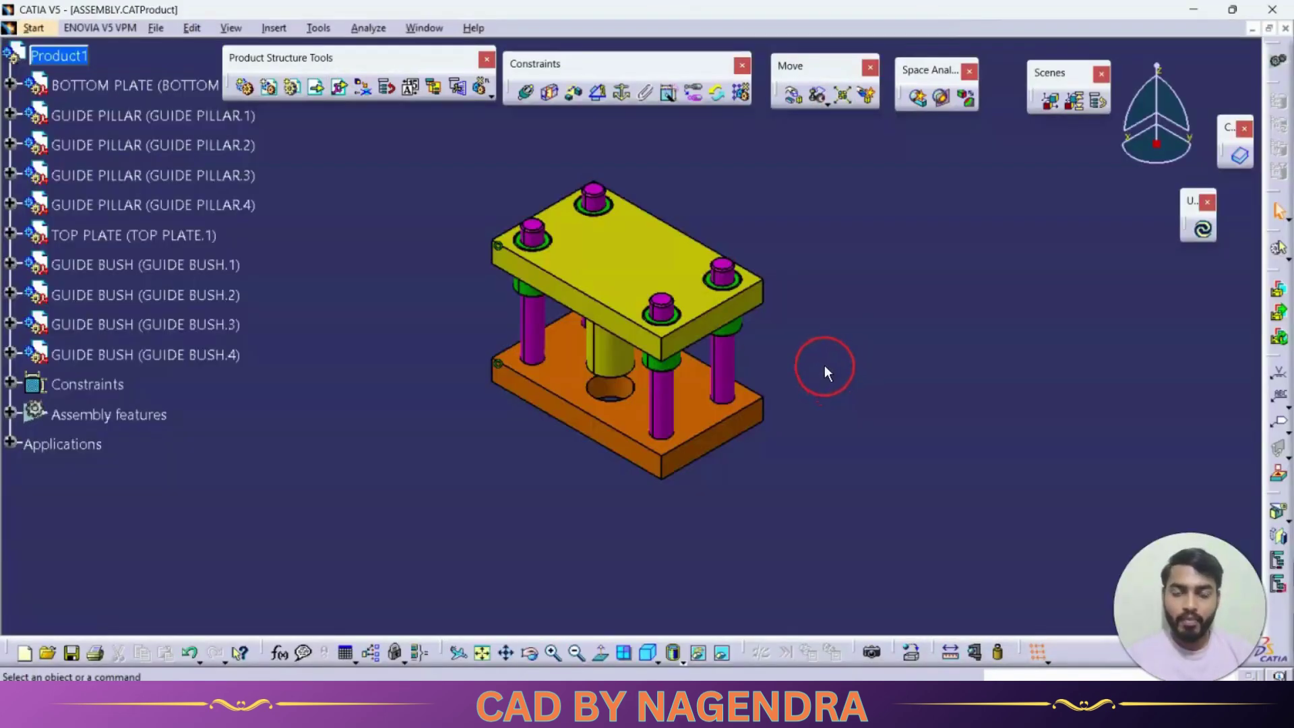
middle_click_drag(827, 368, 803, 359)
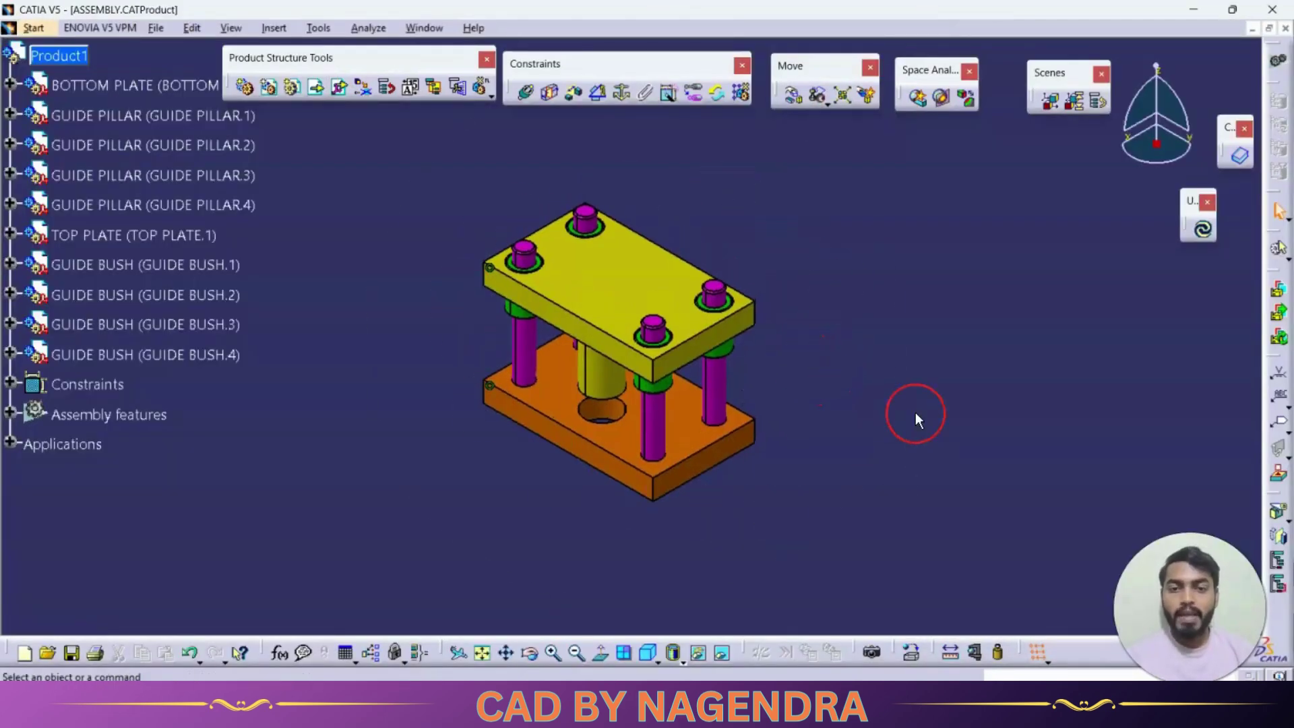
middle_click_drag(851, 403, 869, 436)
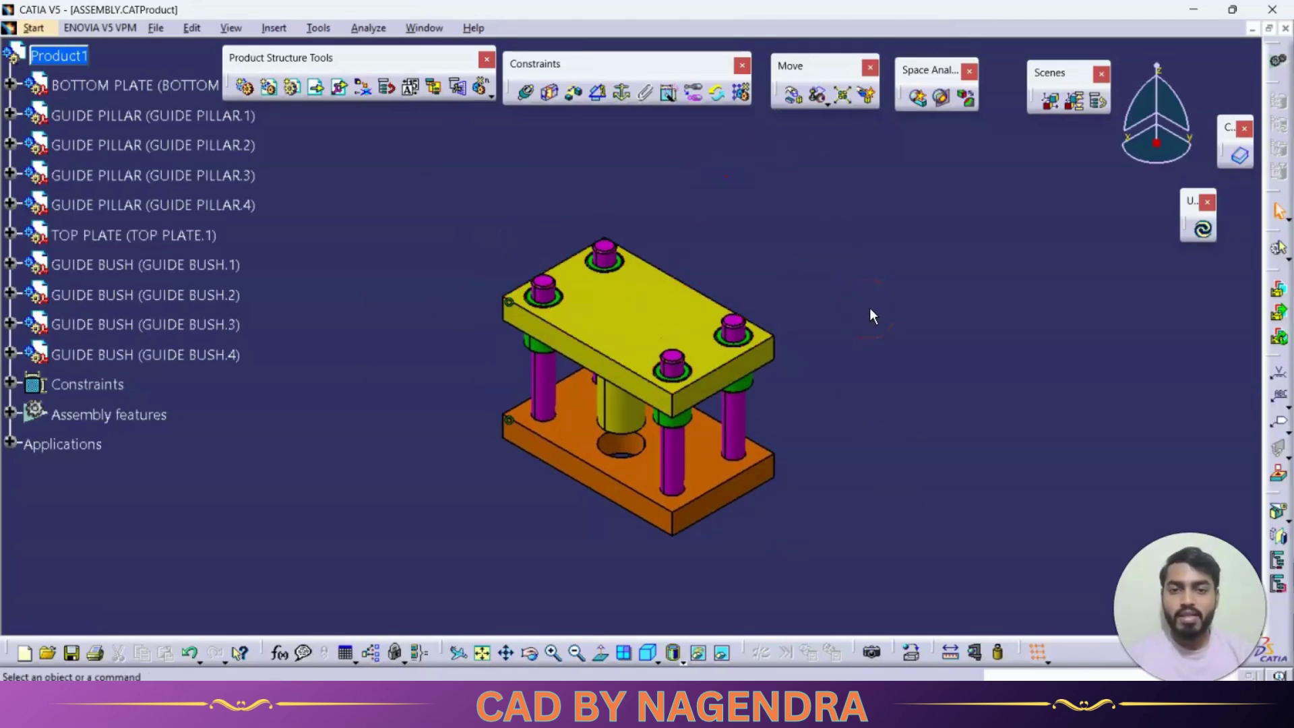
Start Manipulation, move its dialog aside, and slide the assembly along X.
left_click(796, 96)
left_click_drag(1122, 228, 928, 236)
left_click_drag(759, 372, 717, 370)
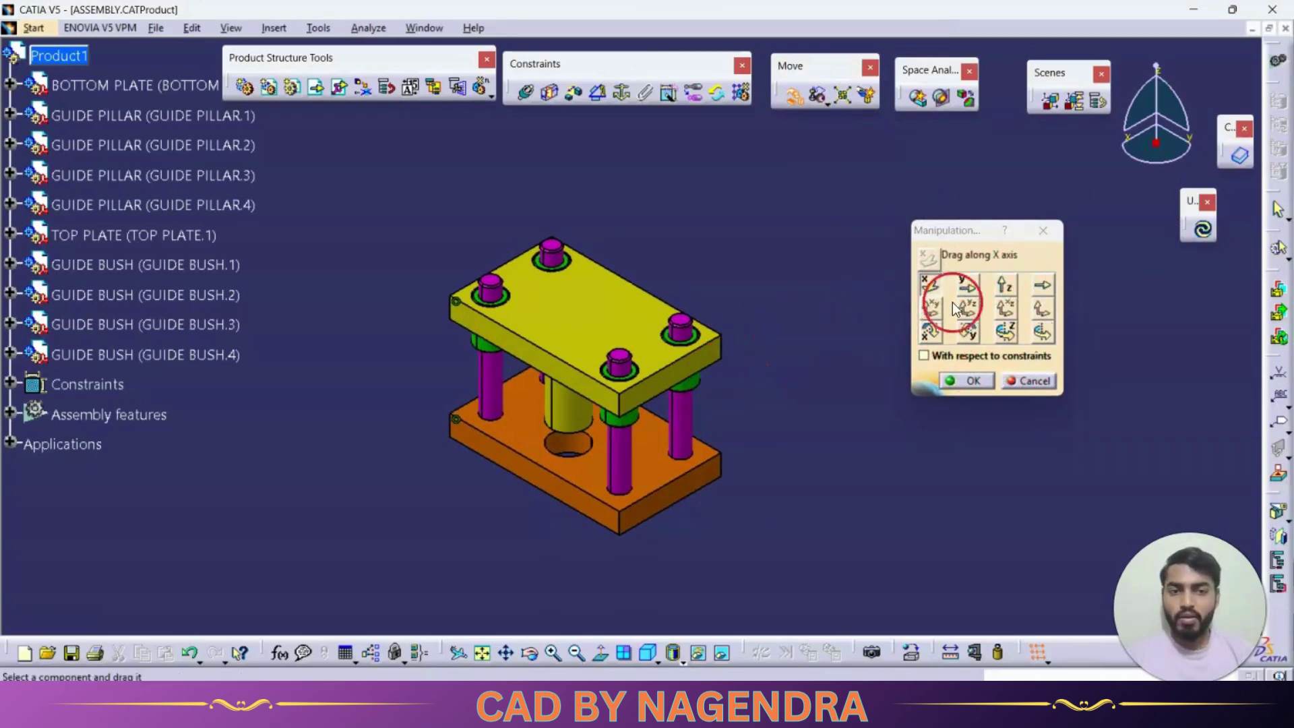
Drag the top plate along X, then lift it along Z clear of the guide pillars.
left_click(936, 284)
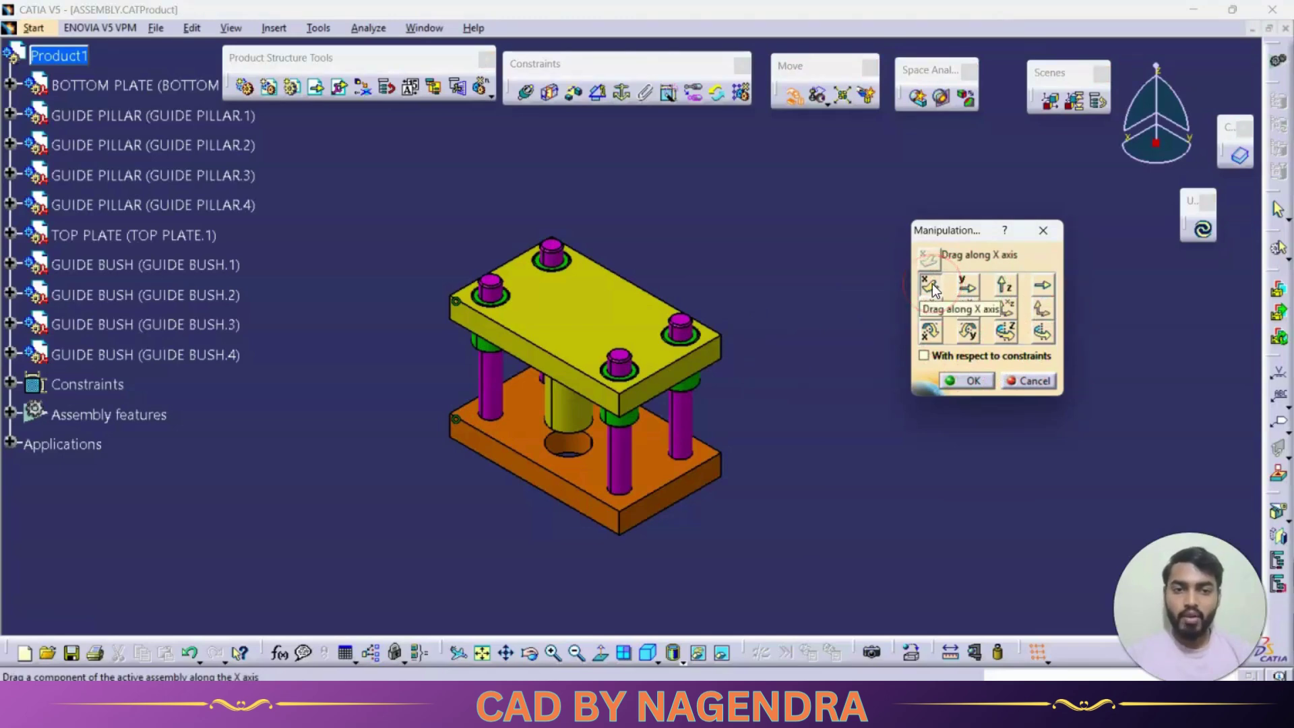
left_click_drag(629, 317, 670, 179)
left_click(968, 288)
left_click(1010, 289)
left_click(1010, 289)
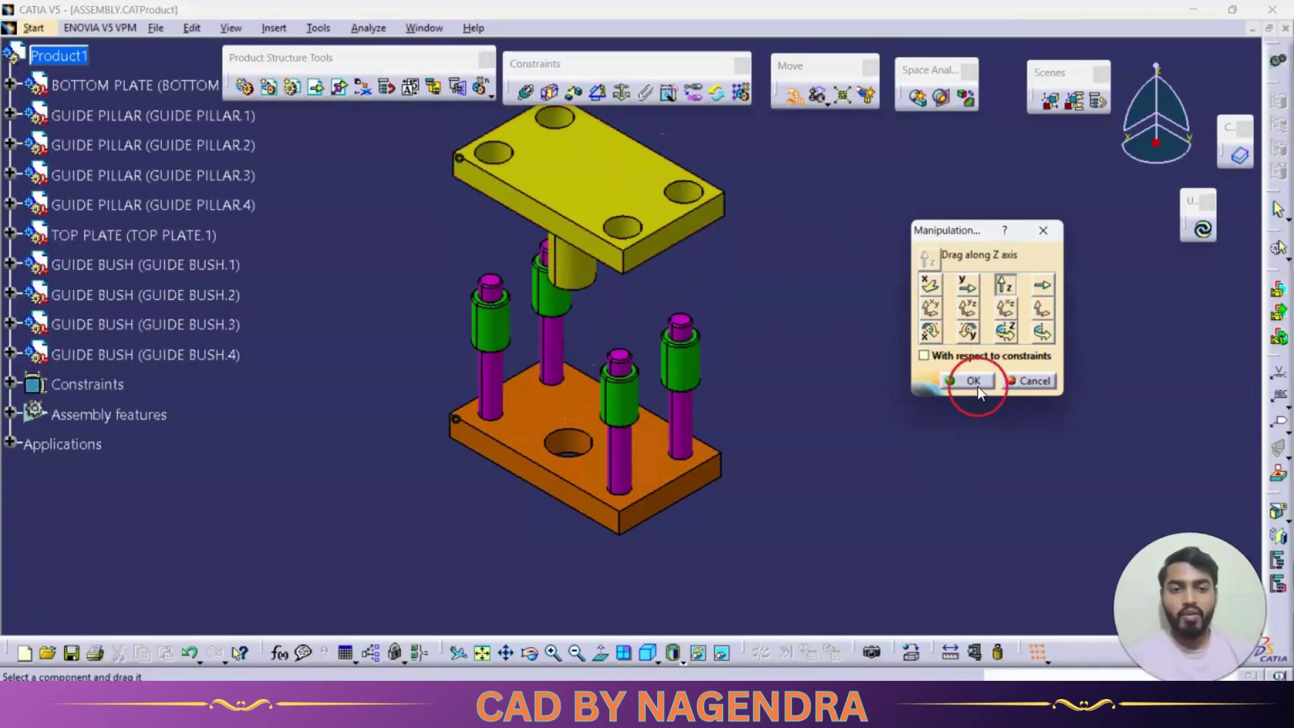
left_click(966, 381)
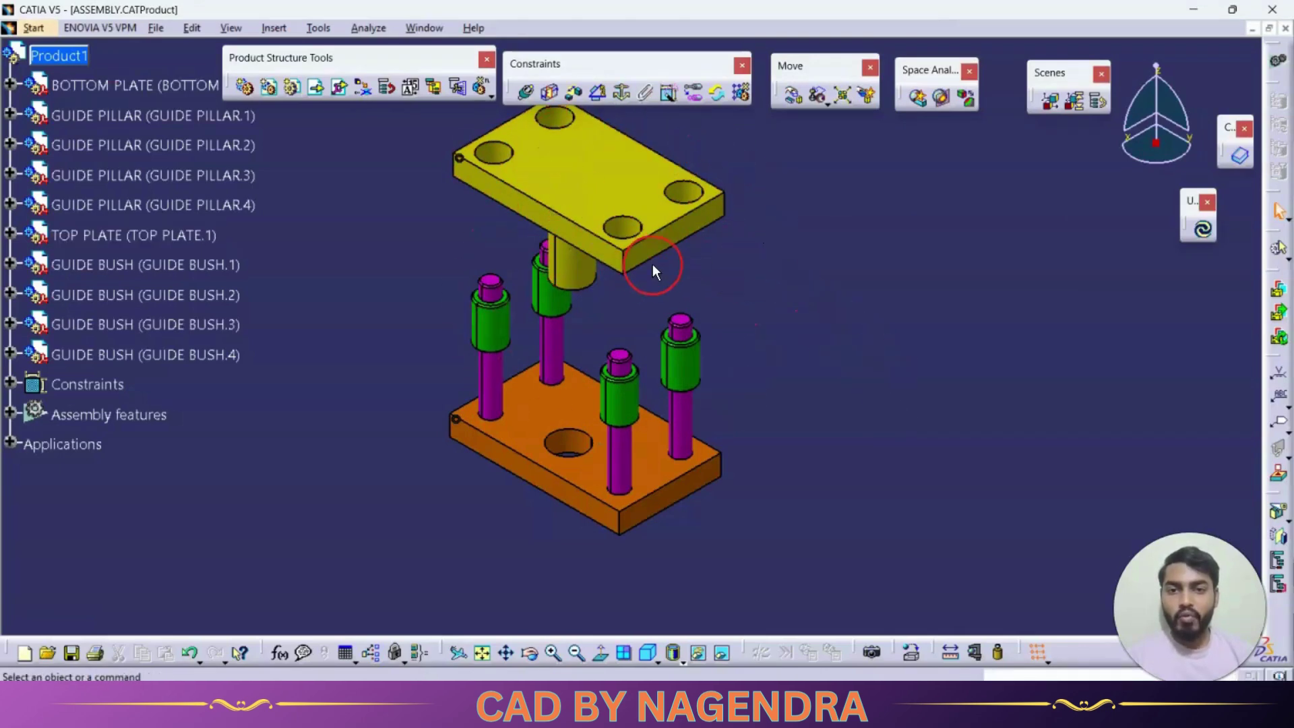
Update the assembly to its constraints and rotate the view to face the plates.
left_click(1205, 232)
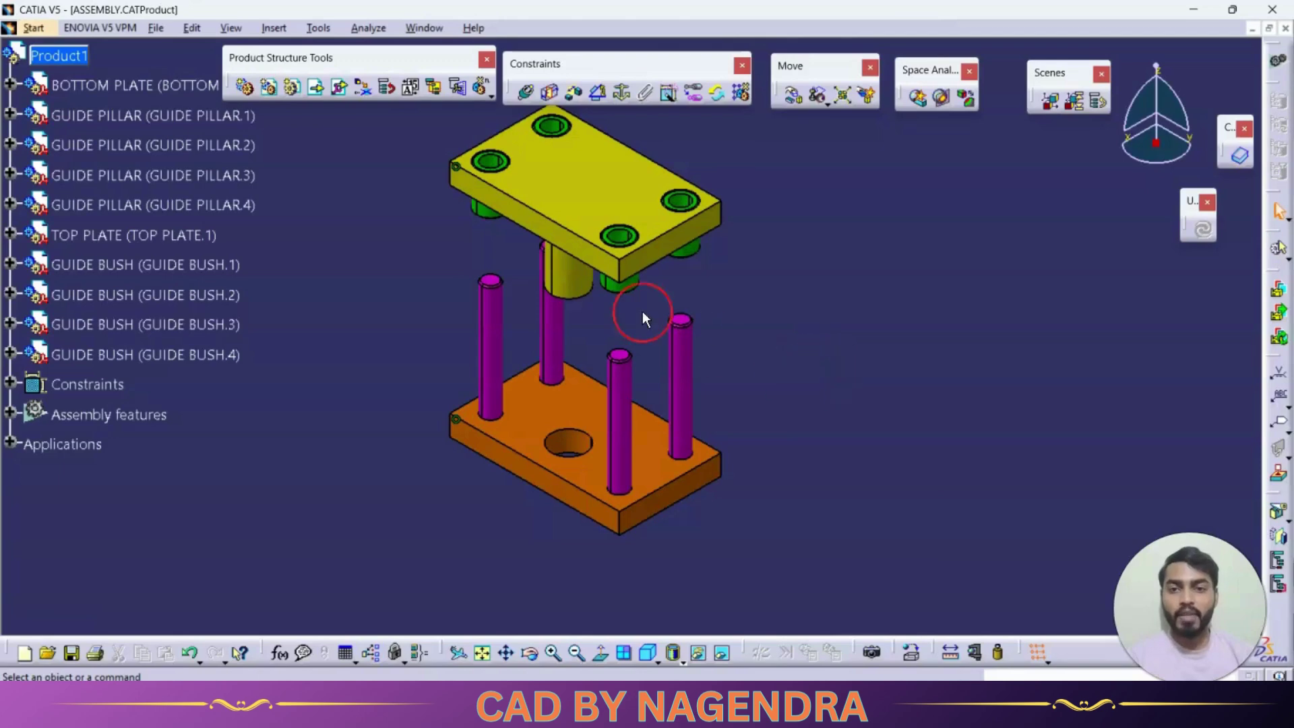
middle_click_drag(674, 350, 702, 208)
middle_click_drag(578, 101, 585, 501)
Add a 120 offset constraint between the top and bottom plate faces, then update.
left_click(560, 215)
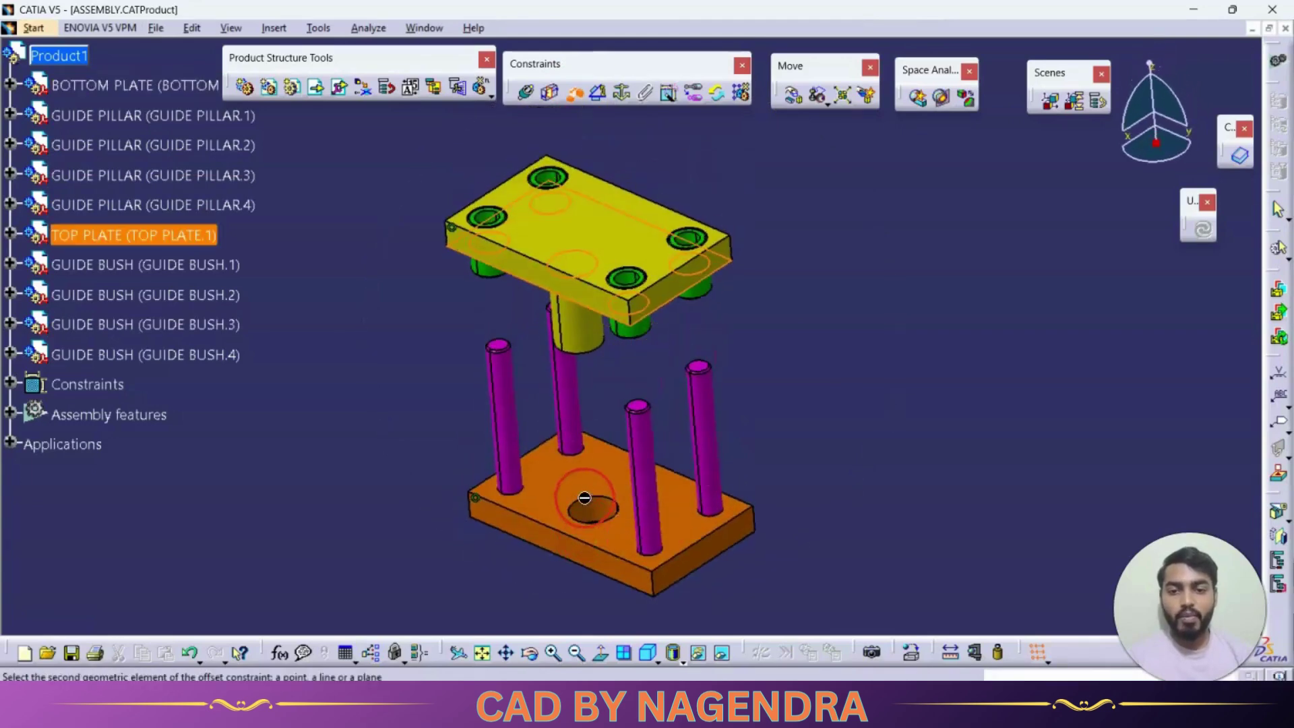
left_click(585, 502)
type("120")
key("Return")
left_click(1203, 230)
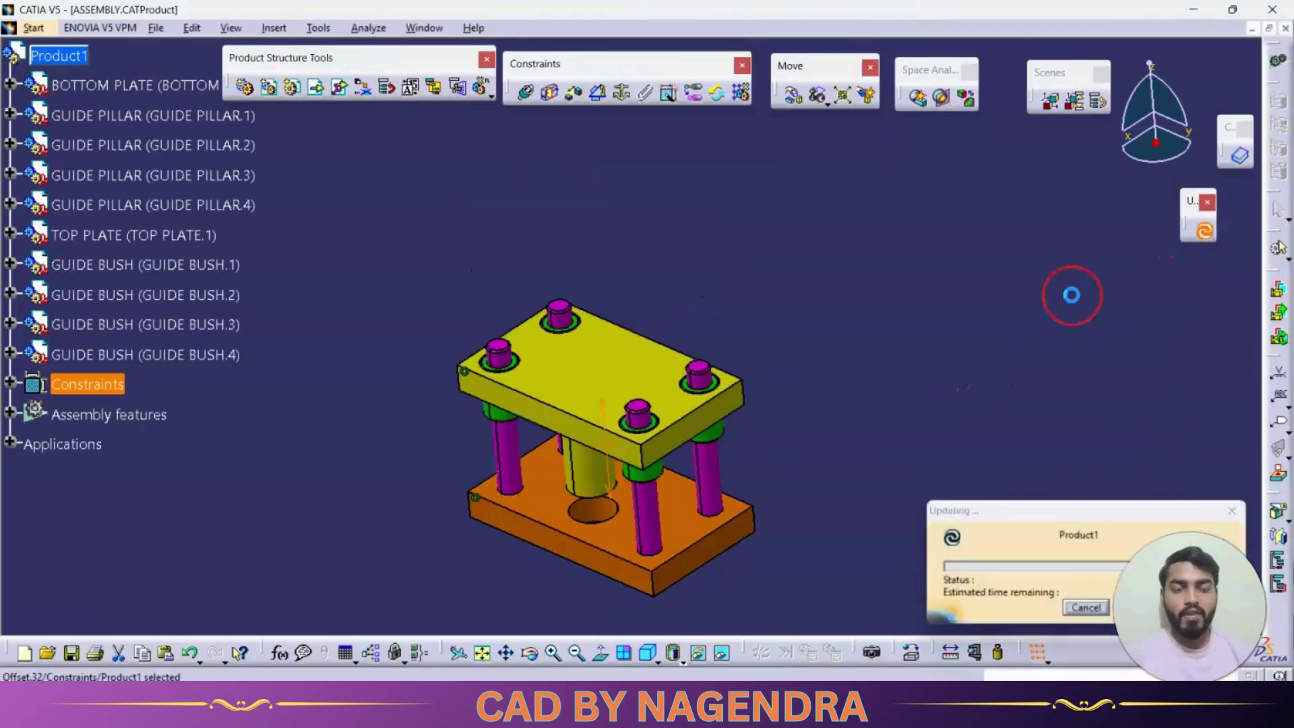
mouse_move(737, 283)
middle_mouse_down()
mouse_move(861, 275)
mouse_move(727, 277)
middle_mouse_up()
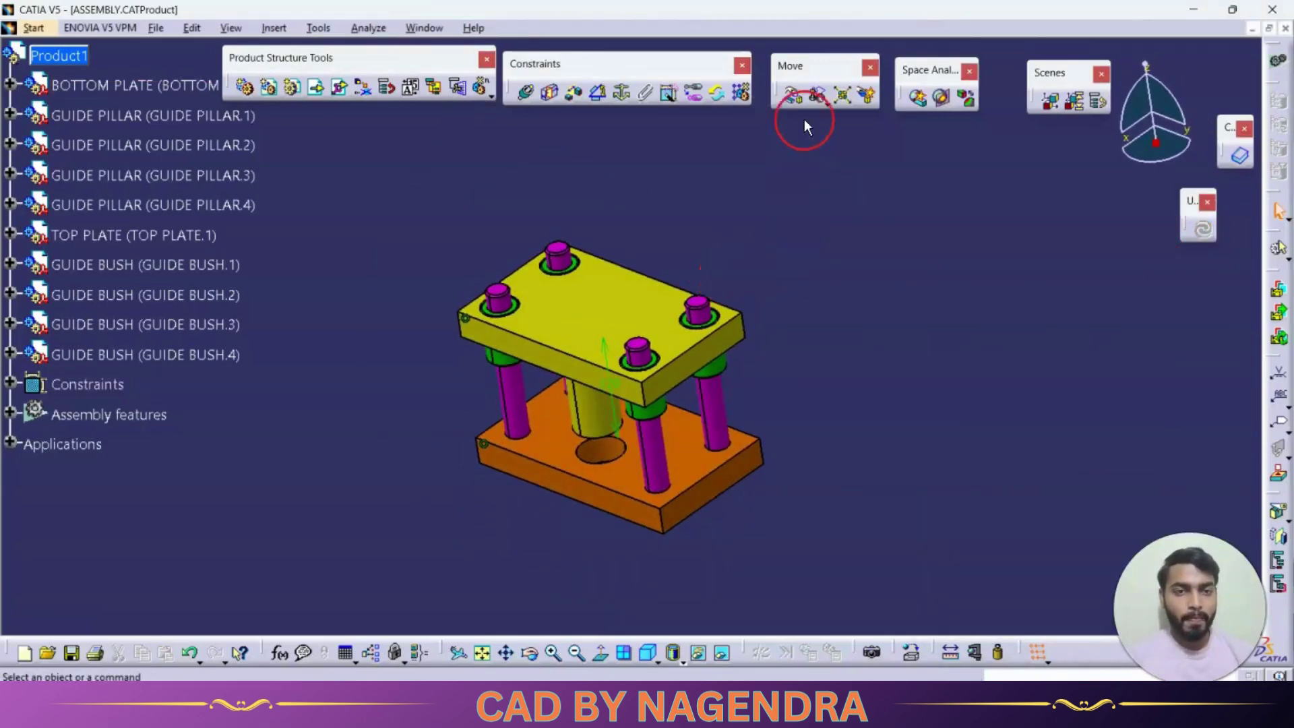
Slide the top plate up off the pillars using plane-restricted Manipulation drags.
left_click(796, 96)
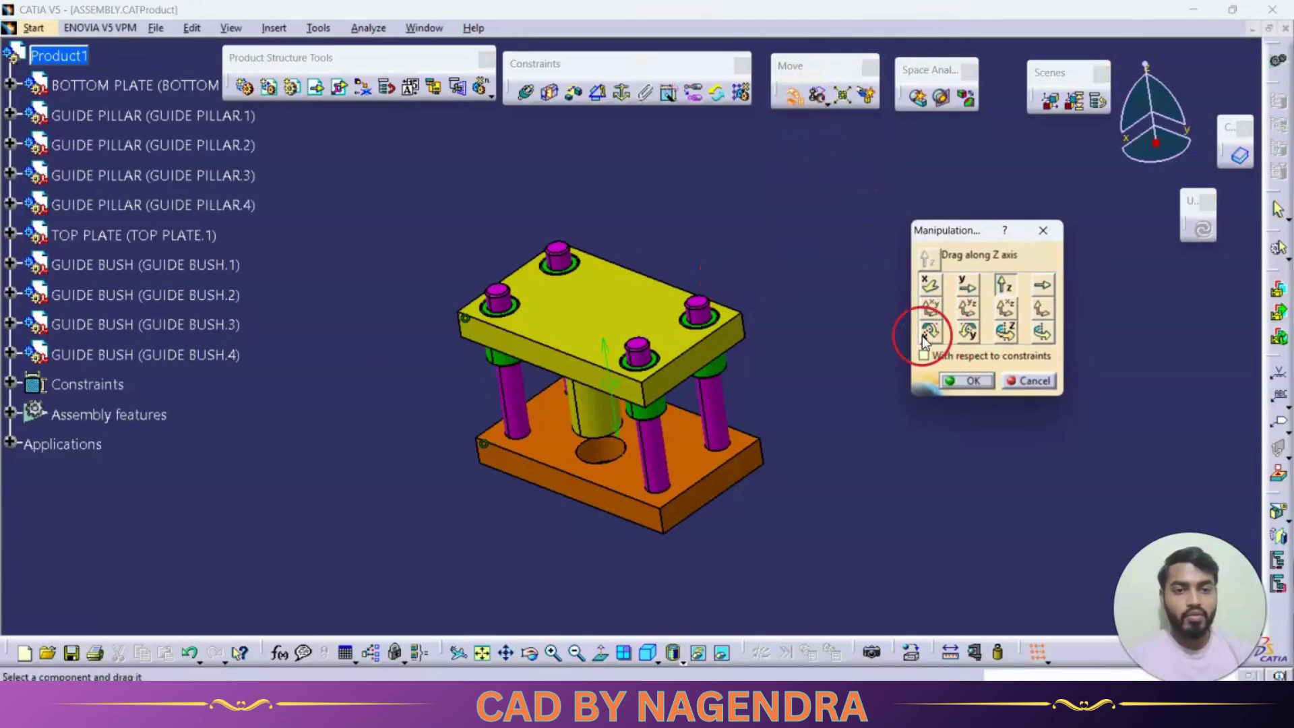
left_click(930, 308)
mouse_move(660, 309)
left_mouse_down()
mouse_move(767, 250)
mouse_move(659, 283)
left_mouse_up()
left_click(967, 307)
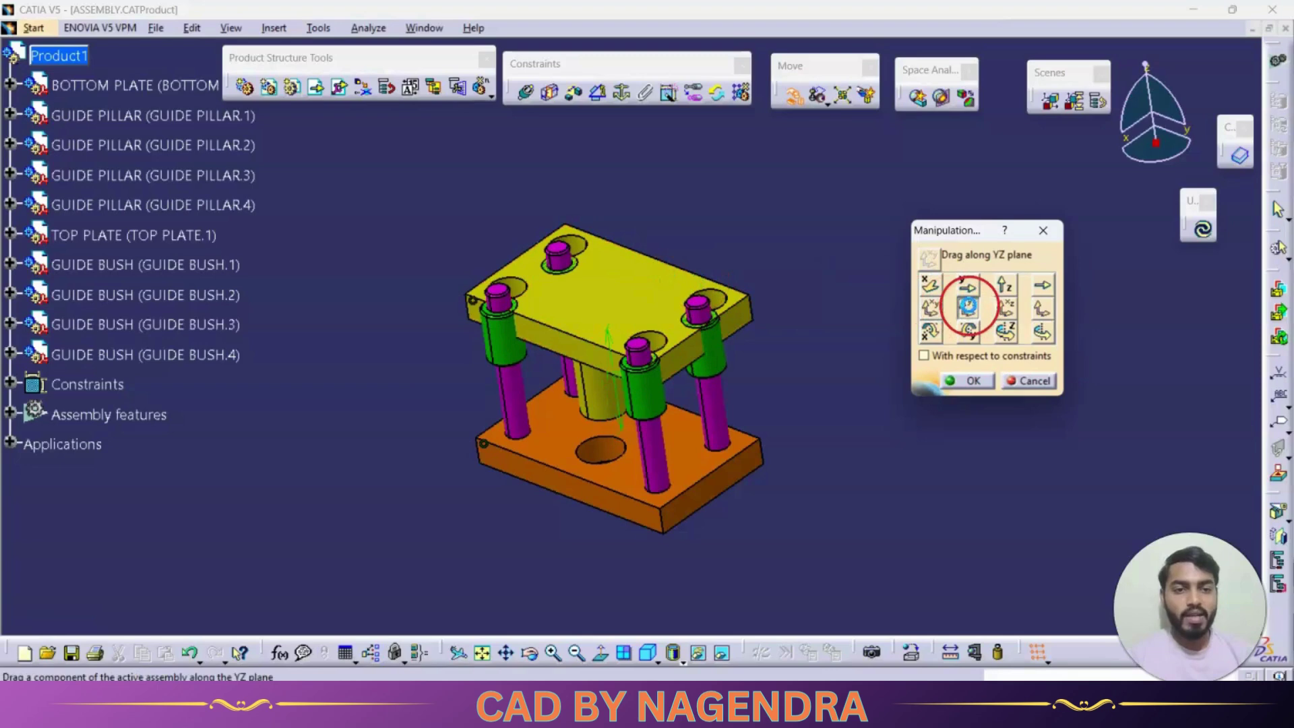
left_click(1011, 307)
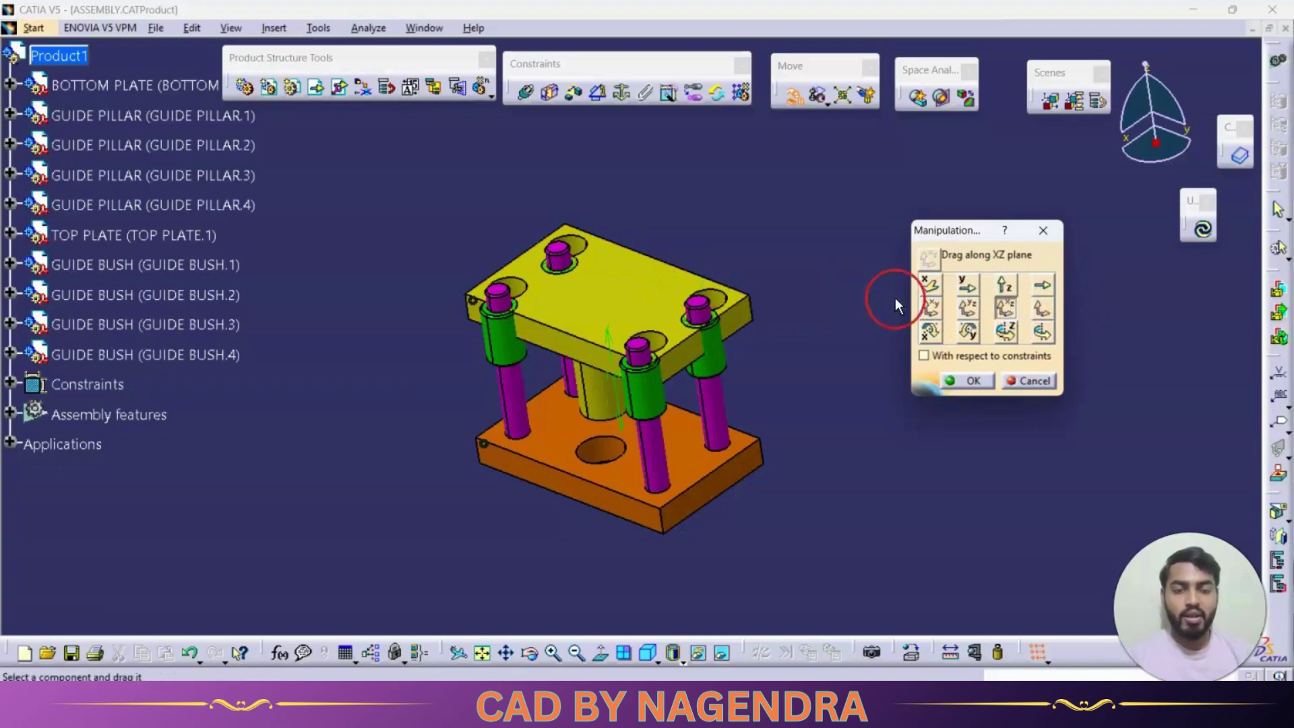
Rotate the top plate about the X and Y axes and accept the displaced position.
left_click(930, 330)
left_click_drag(635, 274, 904, 327)
left_click(967, 331)
left_click(957, 380)
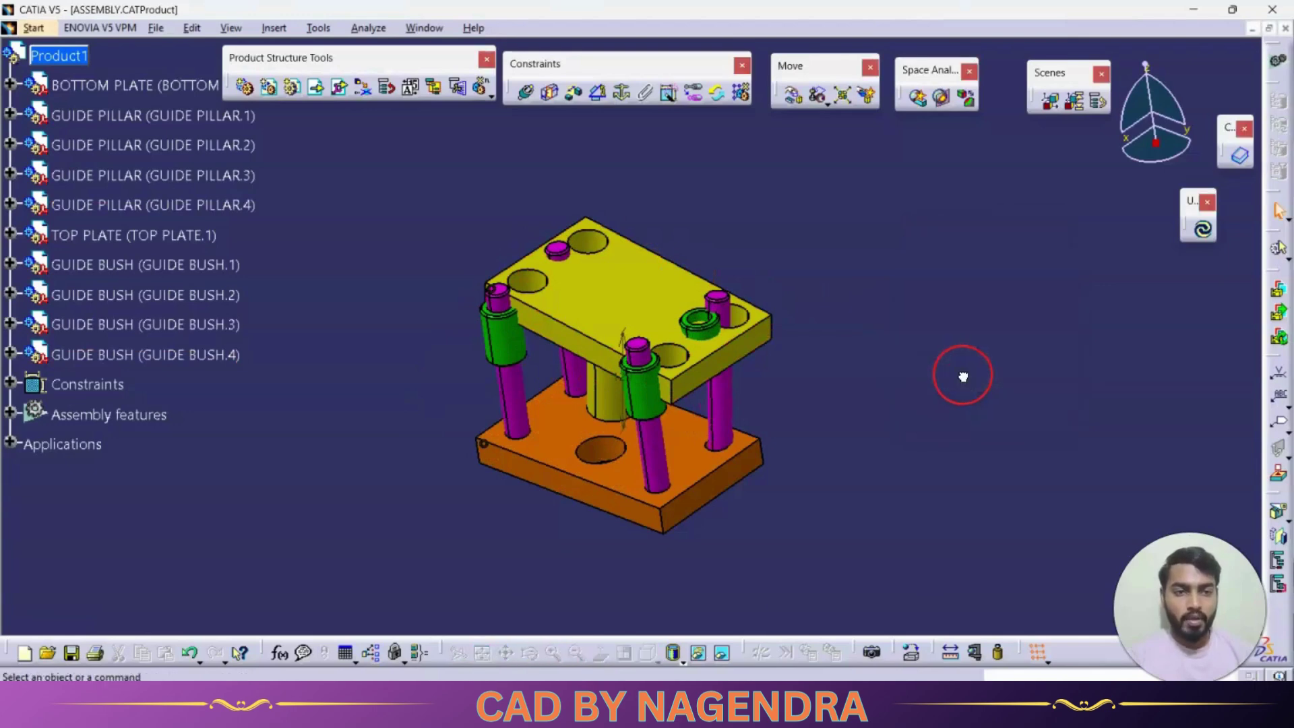
Update All to return the top plate onto the pillars, then try Snap and Coincidence.
left_click(1204, 232)
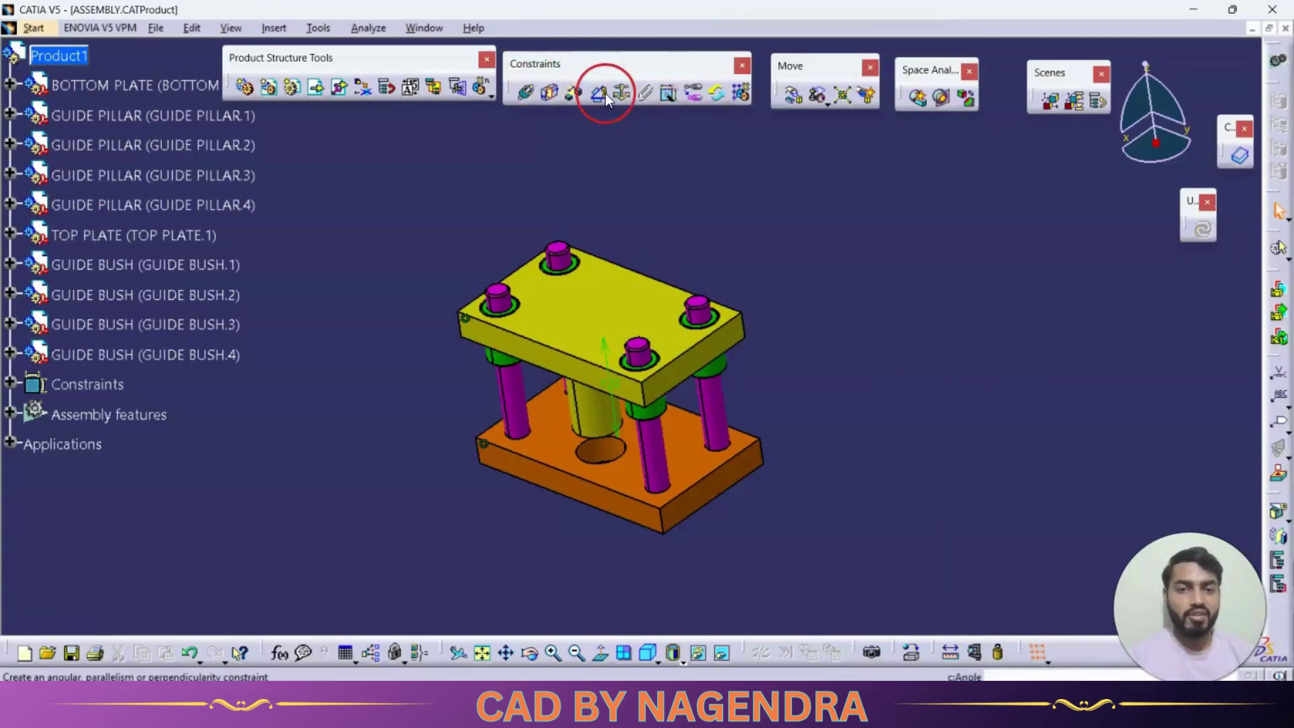
left_click(835, 371)
left_click(819, 99)
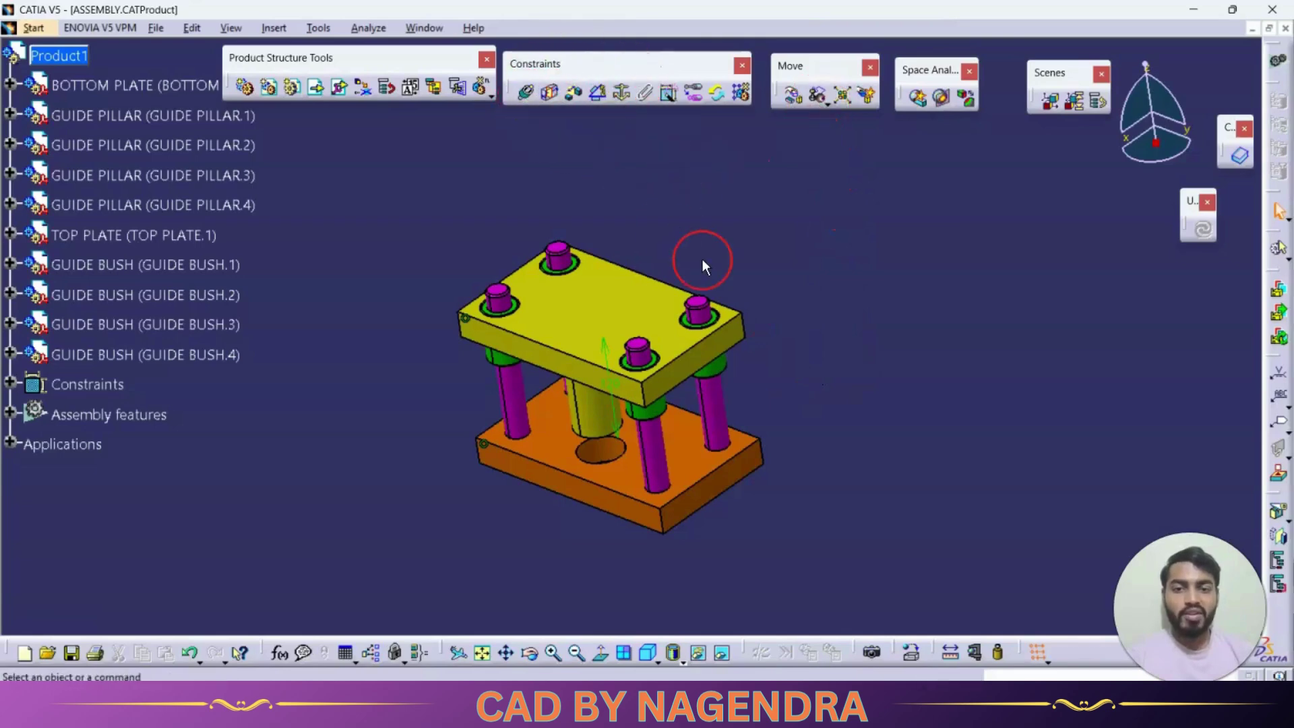
left_click(530, 94)
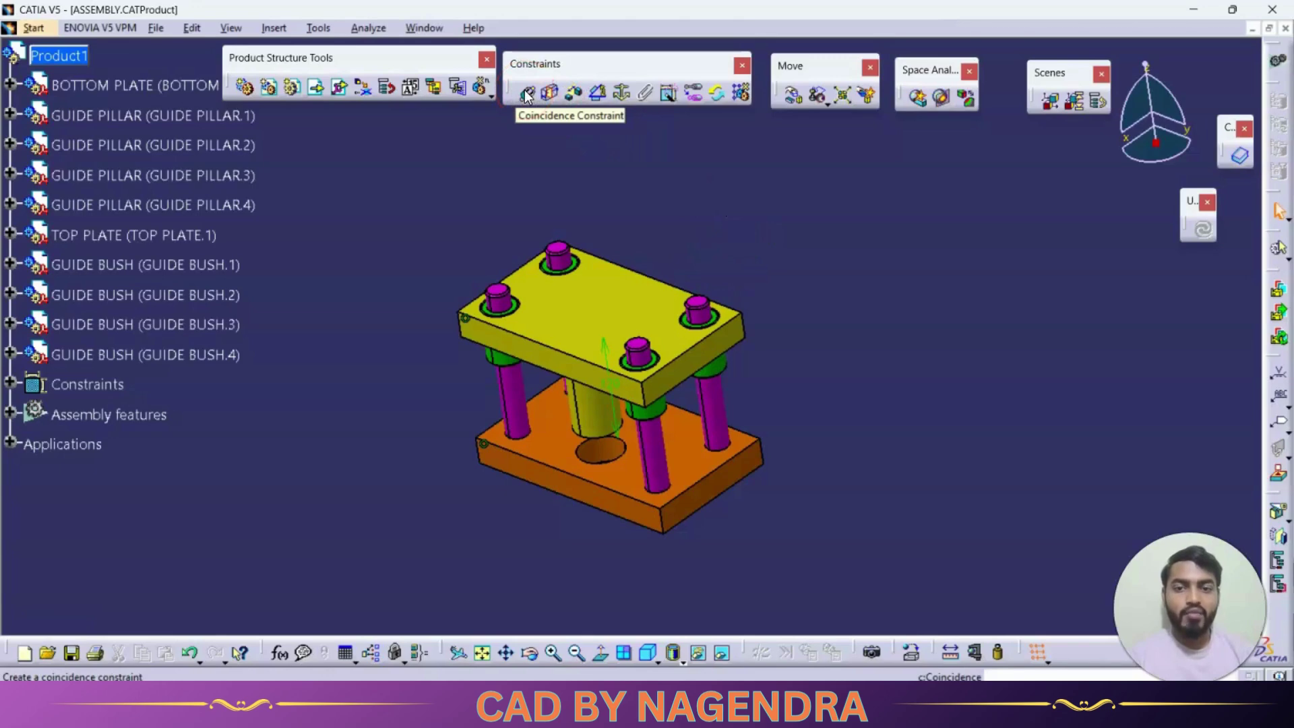
left_click(528, 94)
left_click(807, 150)
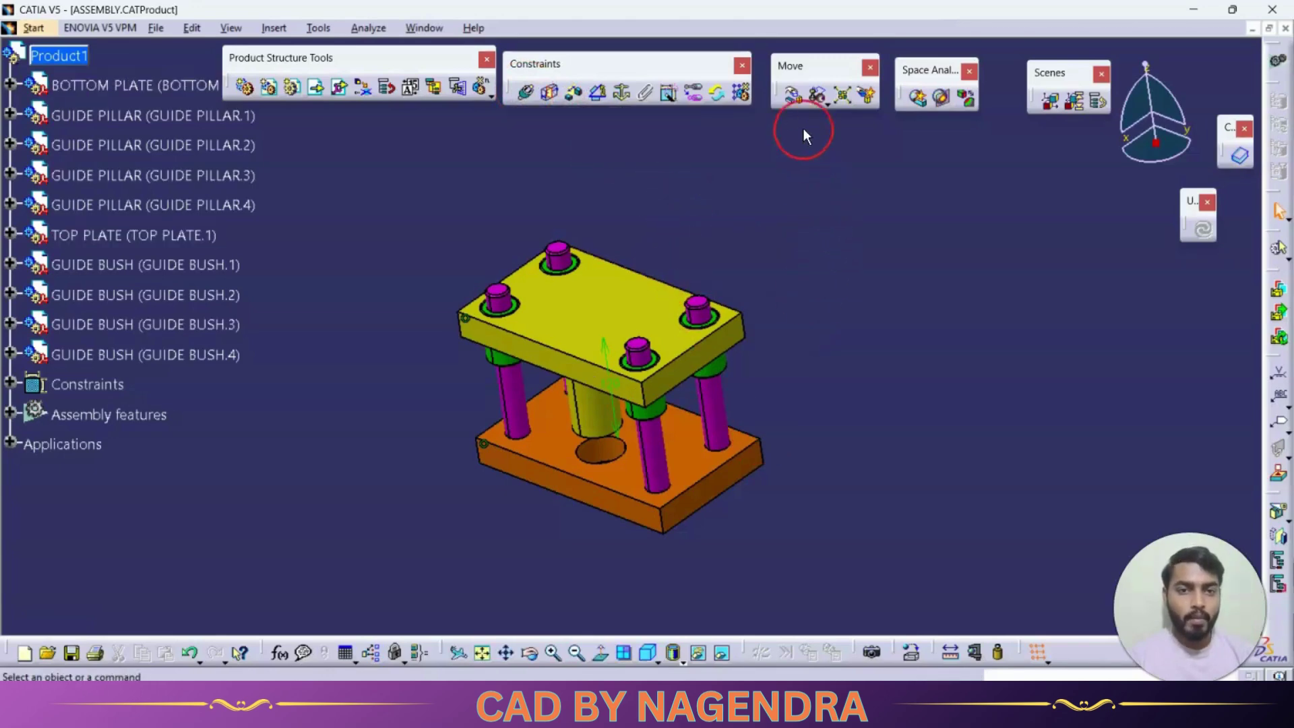
left_click(818, 95)
Snap the top plate face onto the bottom plate's side face, then Update All.
middle_click_drag(801, 308, 728, 319)
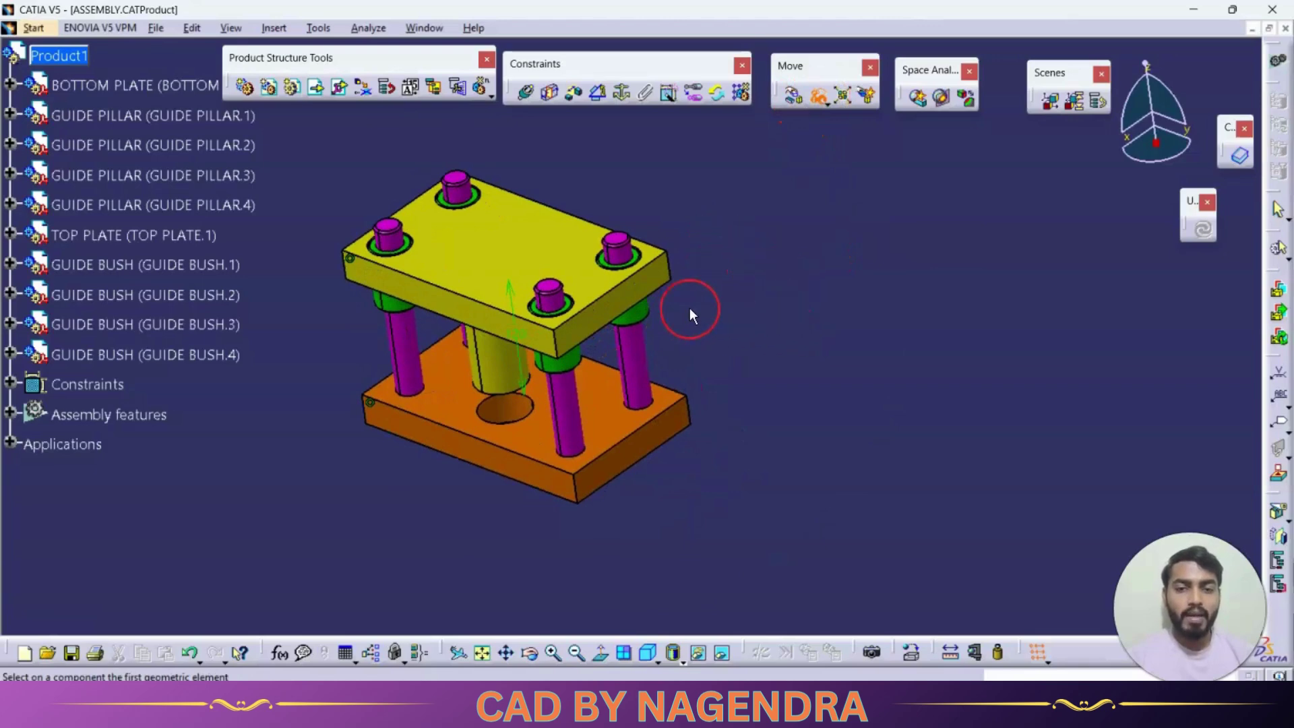
left_click(622, 306)
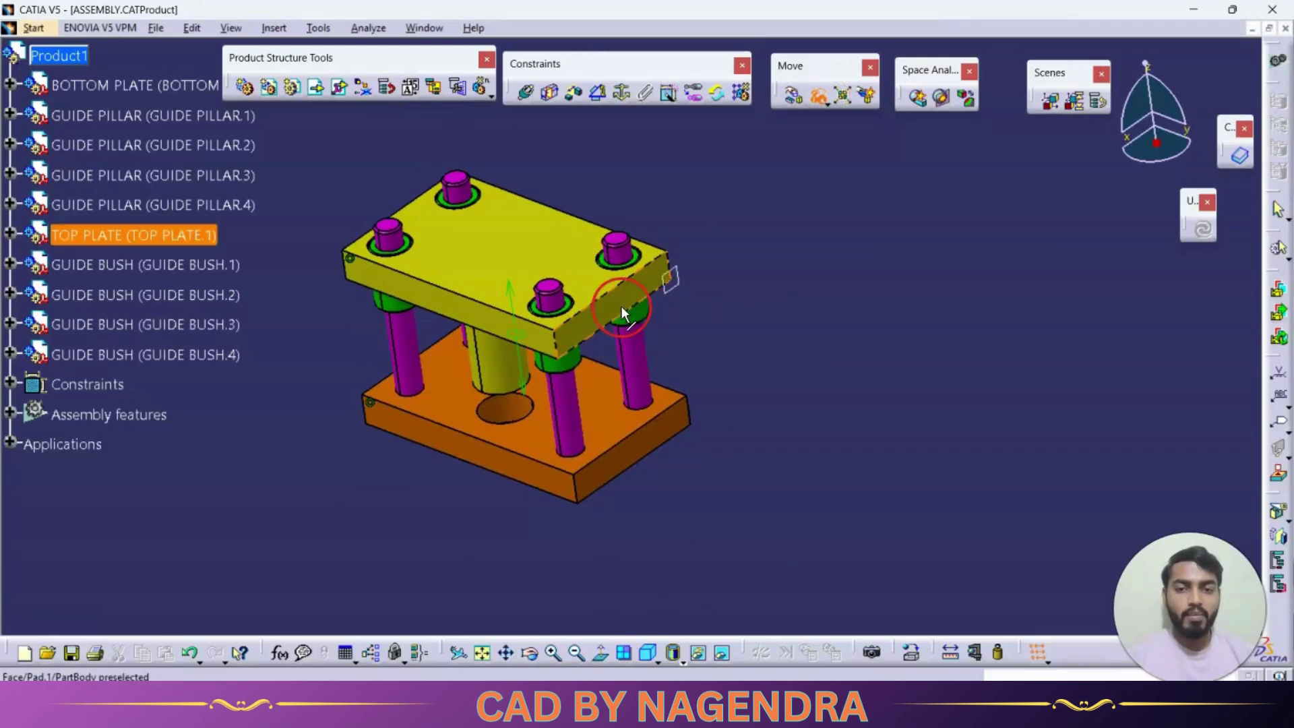
left_click(652, 435)
left_click(1072, 335)
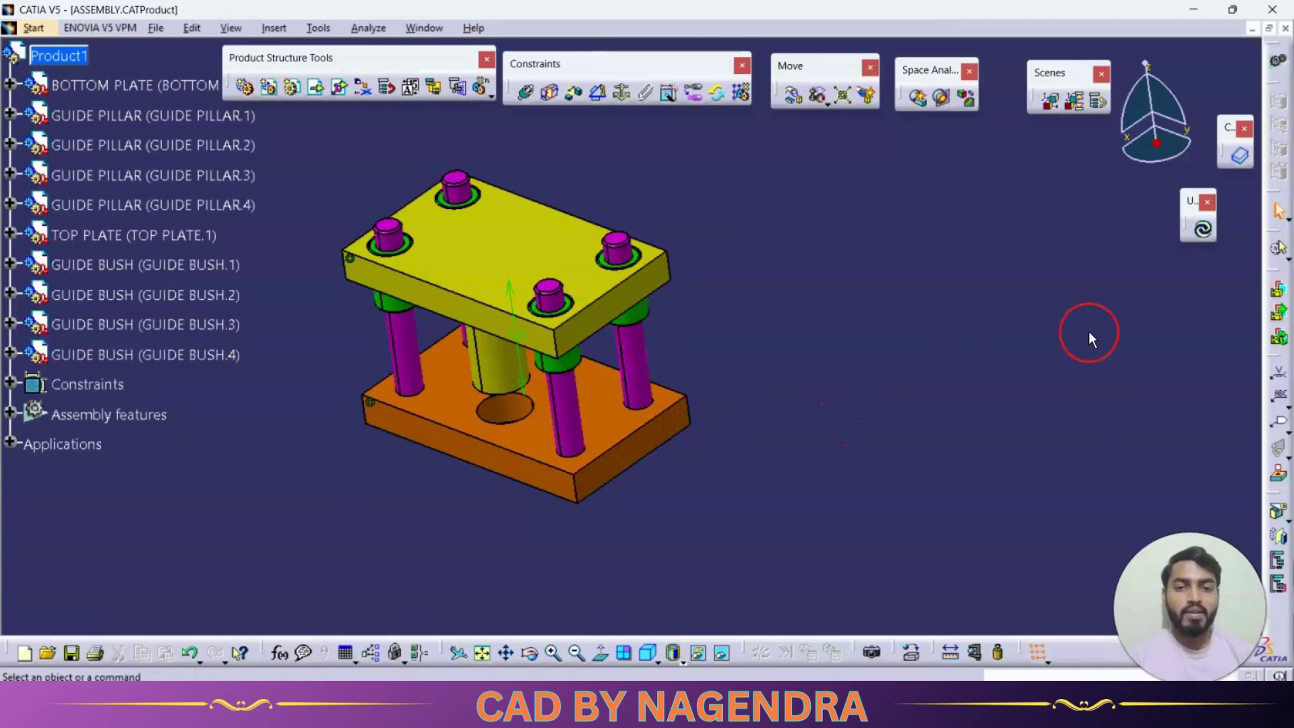
left_click(1203, 229)
Repeat the top-plate snap onto the bottom plate side face and update again.
left_click(817, 96)
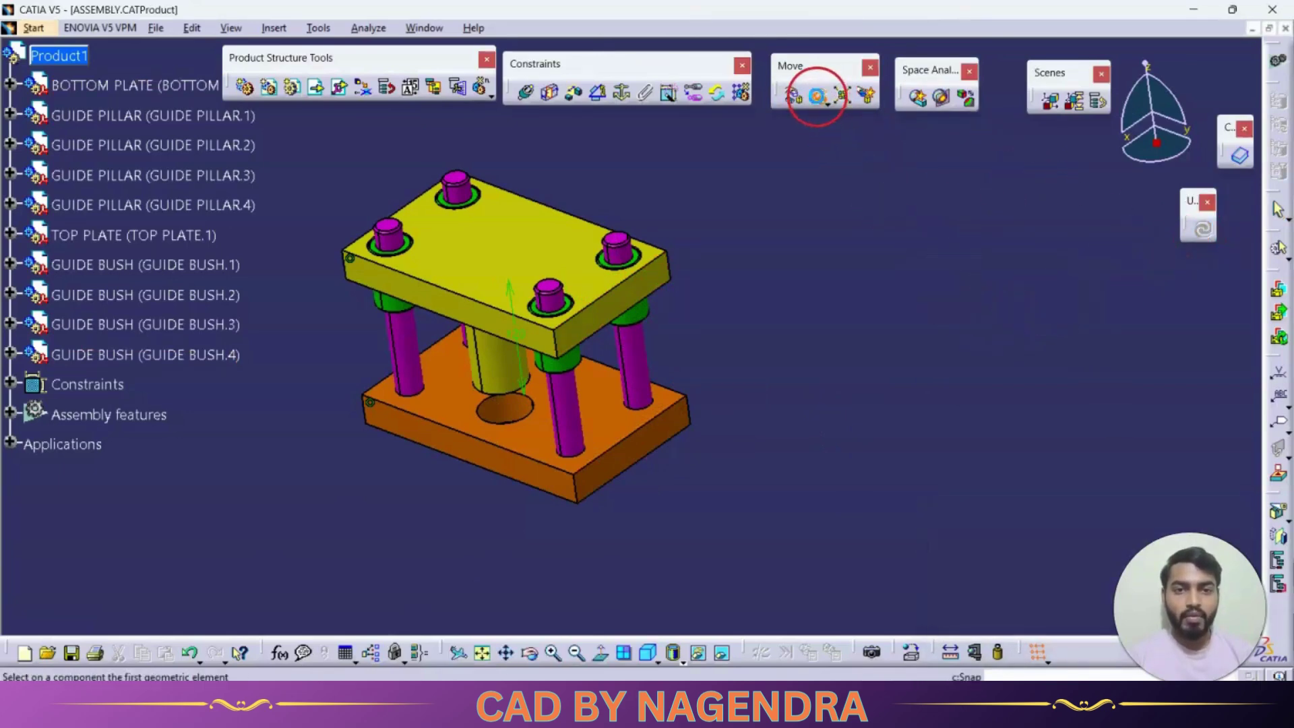
left_click(652, 280)
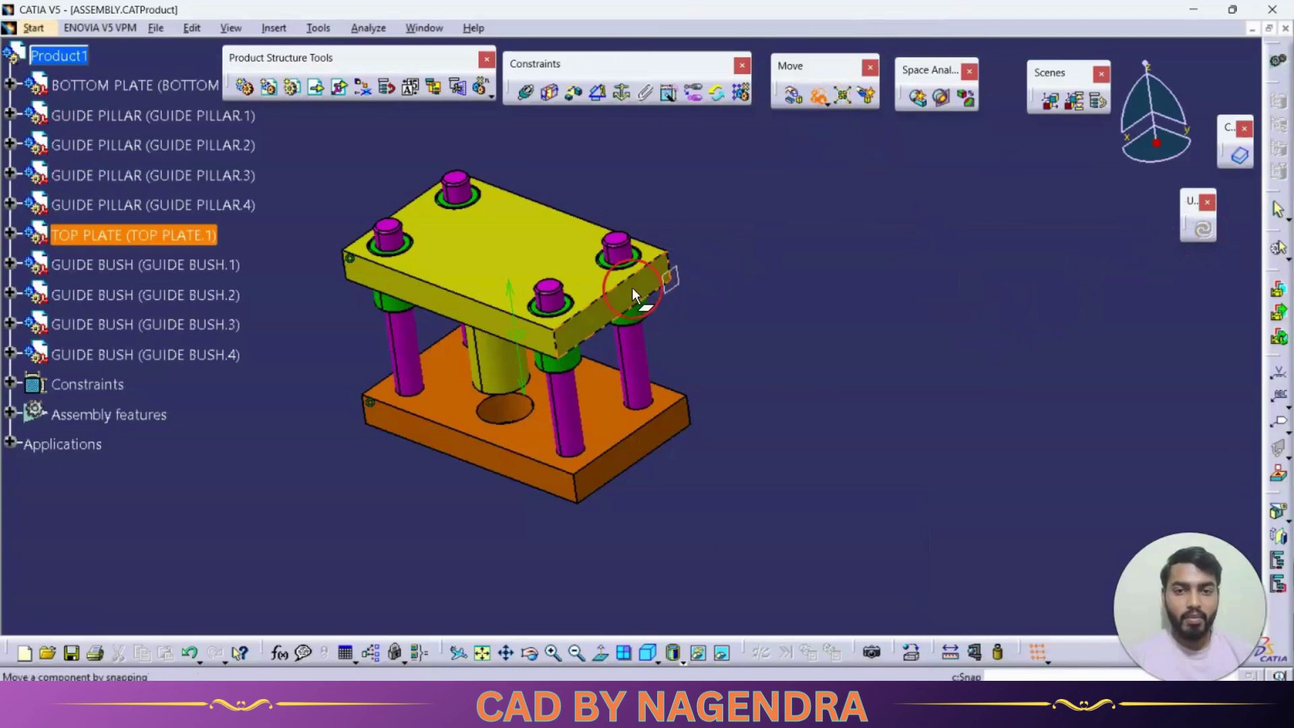
left_click(669, 437)
left_click(1247, 204)
left_click(1201, 229)
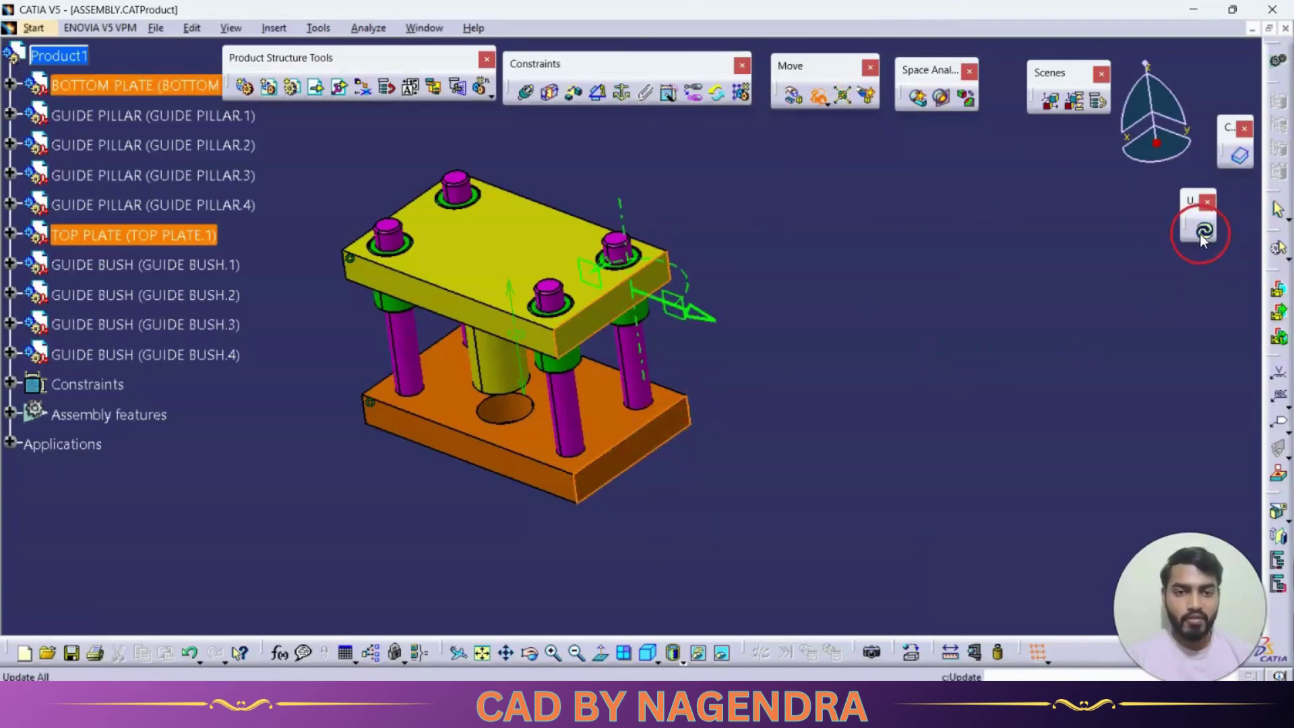
middle_click_drag(912, 308, 854, 305)
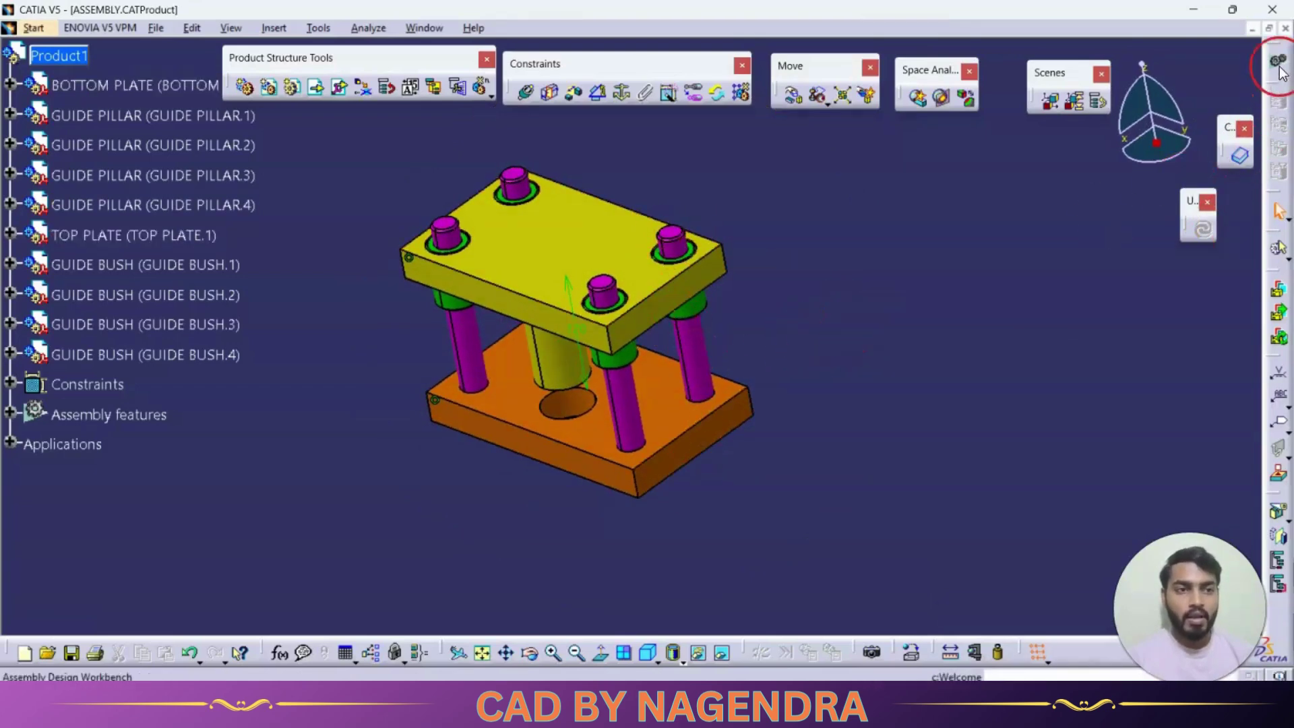
Close ASSEMBLY without saving and insert BOTTOM PLATE into Product1 as an existing component.
left_click(1285, 28)
left_click(697, 389)
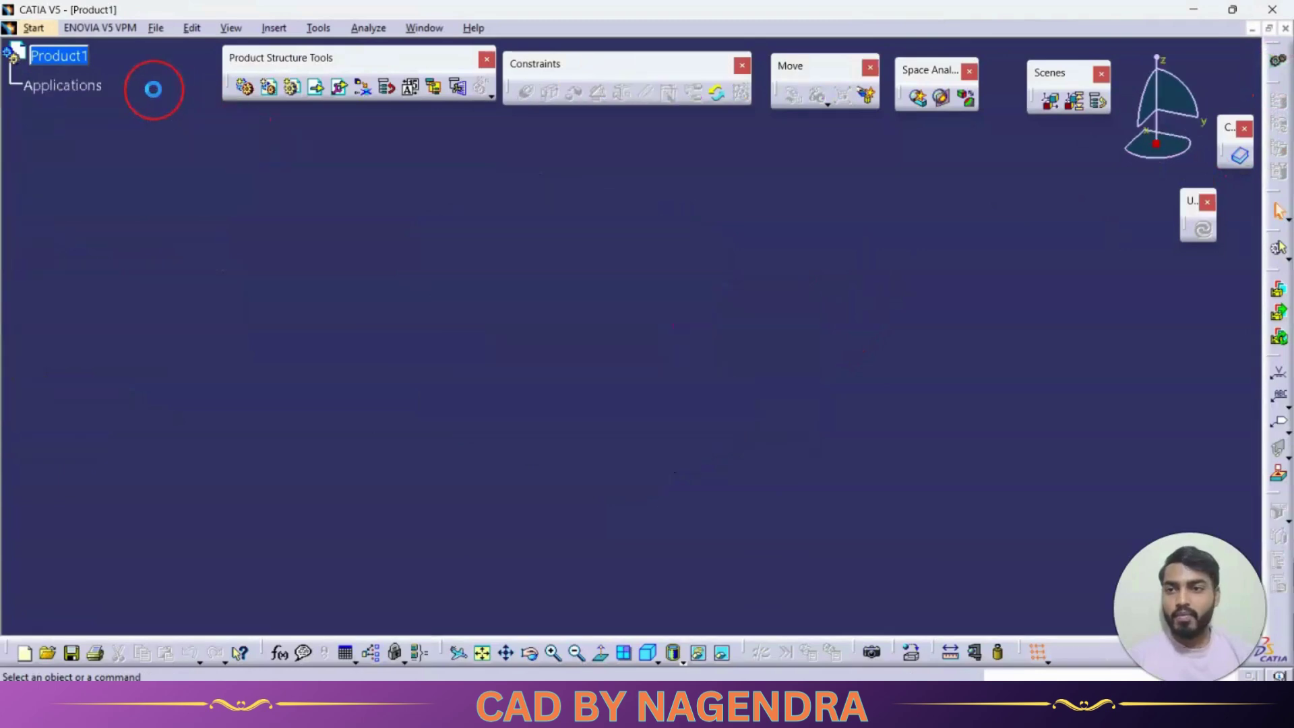
left_click(316, 88)
left_click(58, 55)
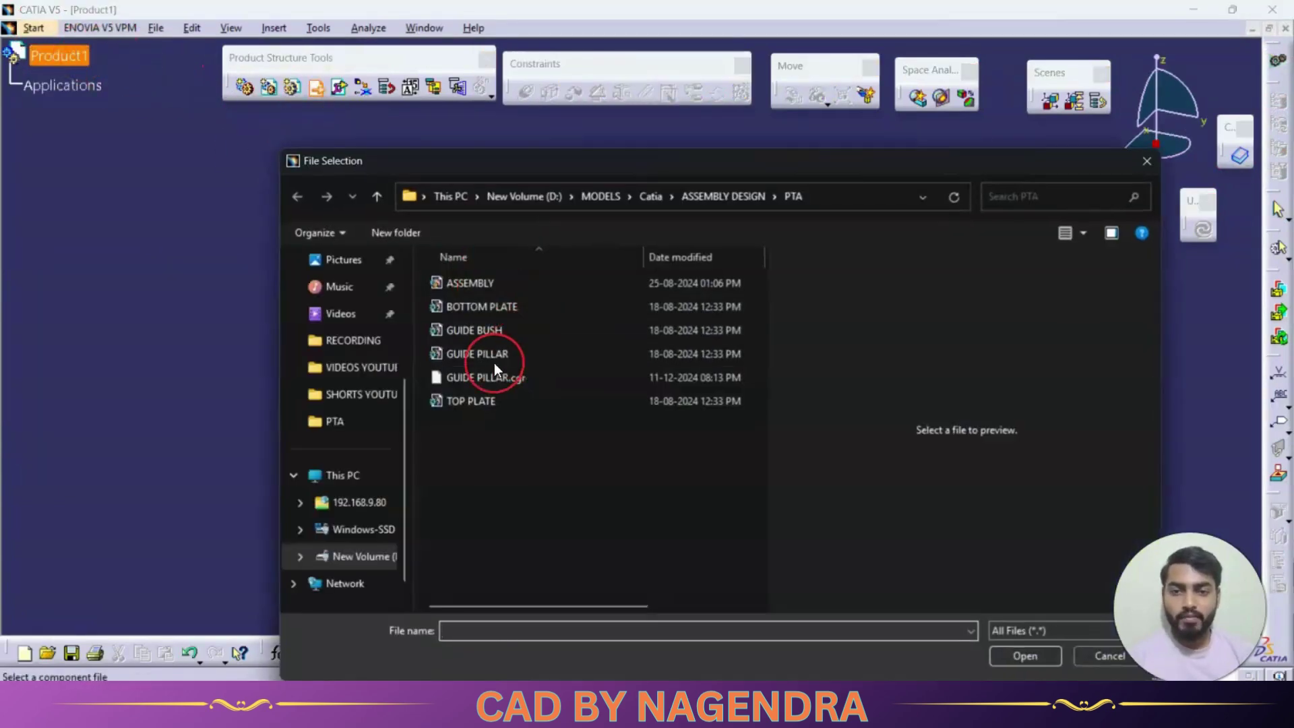
left_click(493, 350)
left_click(516, 312)
left_click(1025, 655)
middle_click_drag(910, 370, 835, 411)
Insert the TOP PLATE file from the PTA folder into Product1.
left_click(339, 88)
left_click(59, 177)
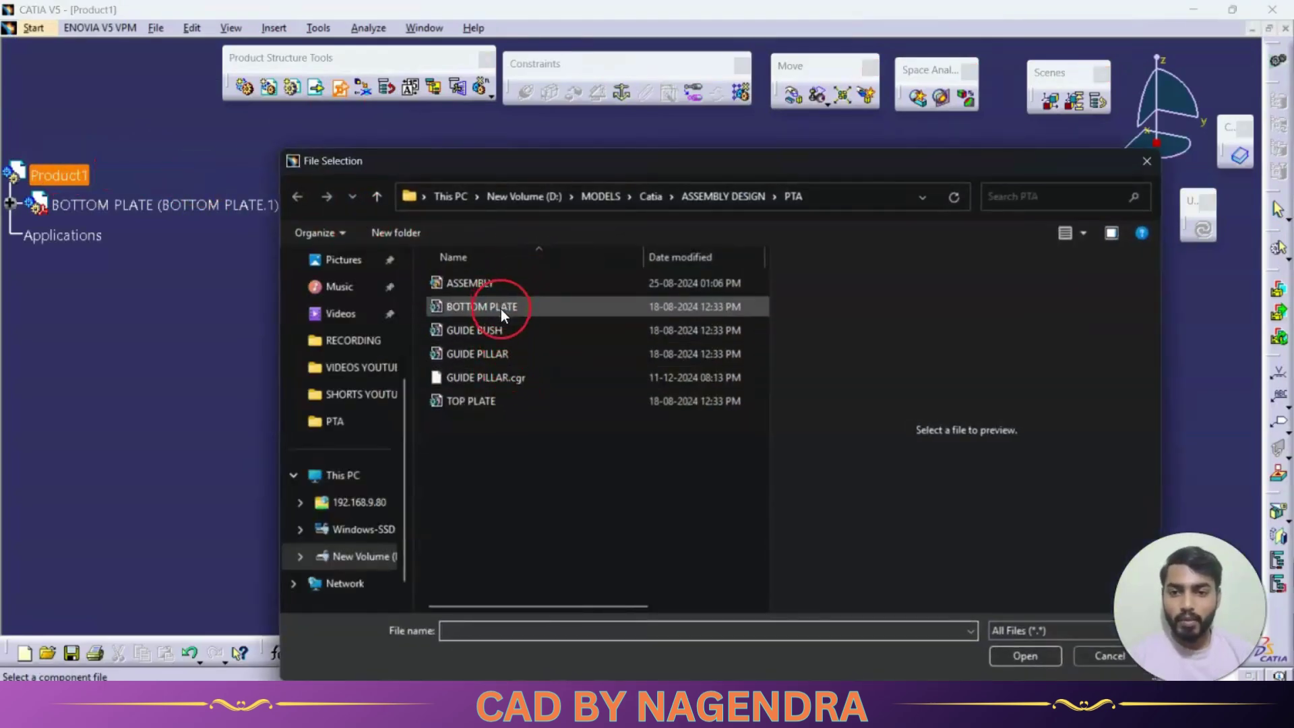
left_click(494, 400)
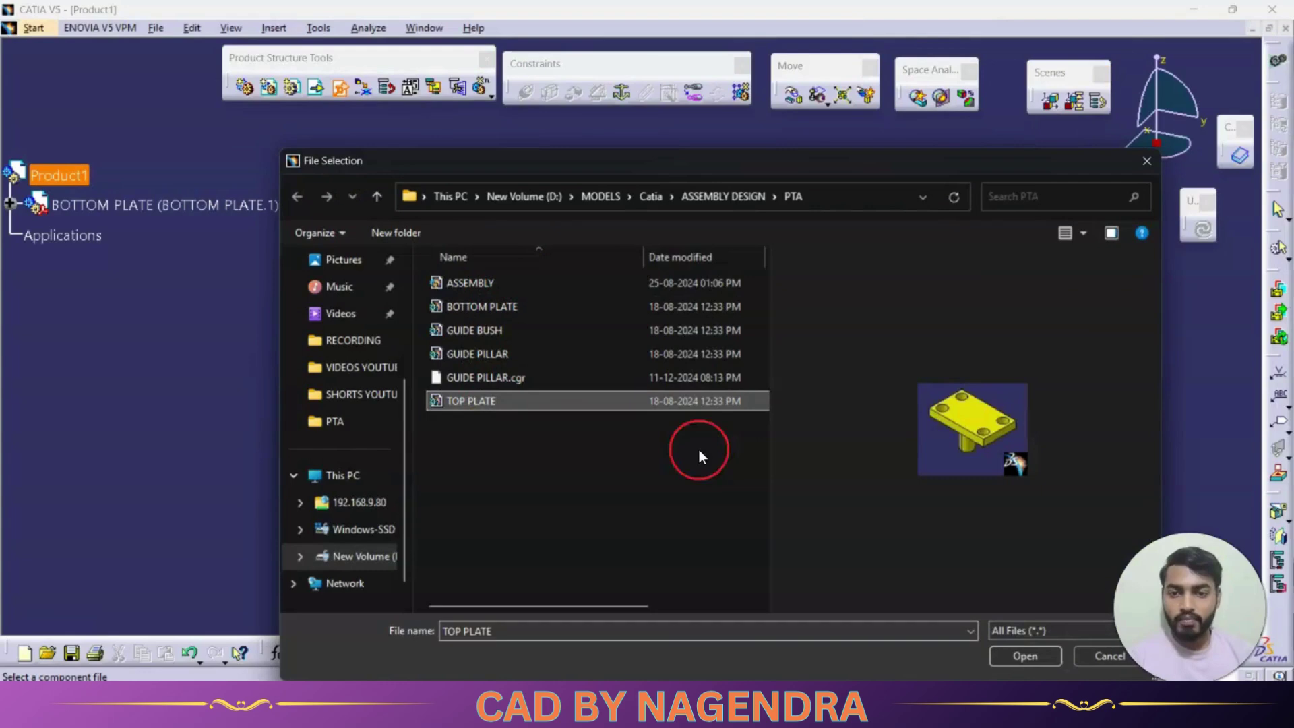
left_click(1022, 657)
Close Smart Move with OK, leaving TOP PLATE unpositioned beside BOTTOM PLATE.
left_click(1209, 236)
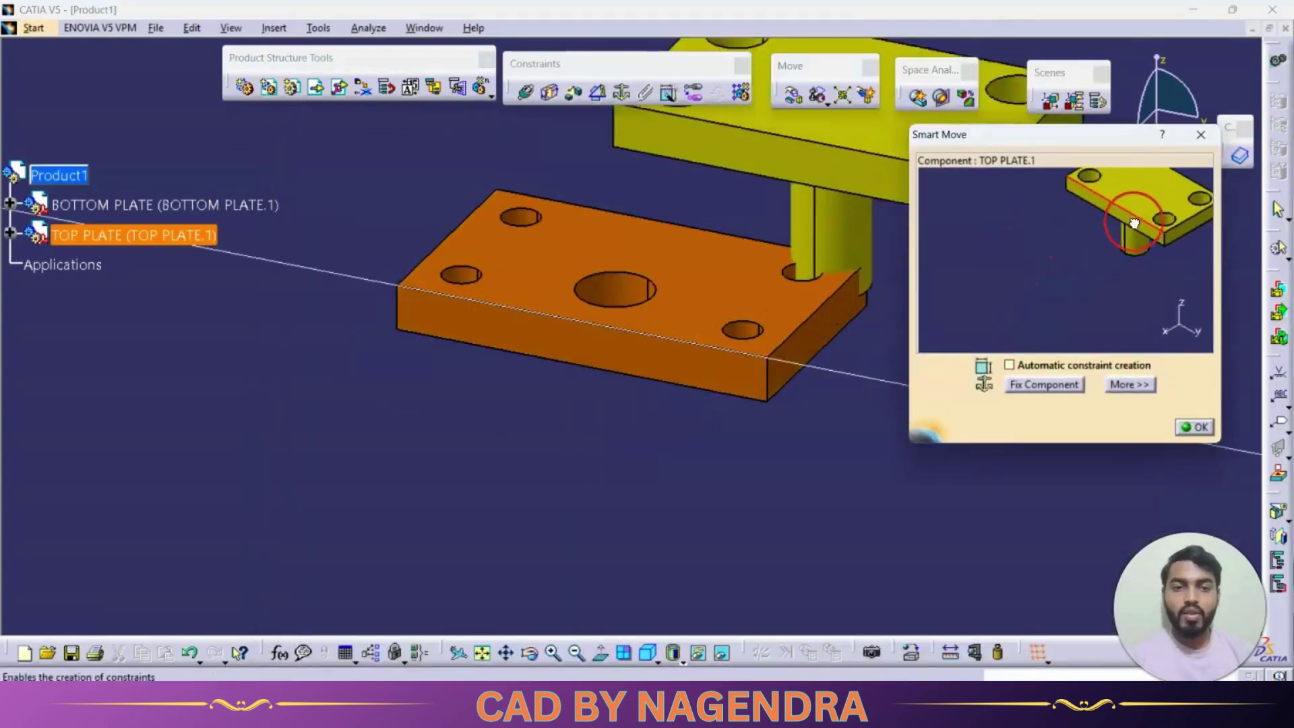
left_click(1194, 427)
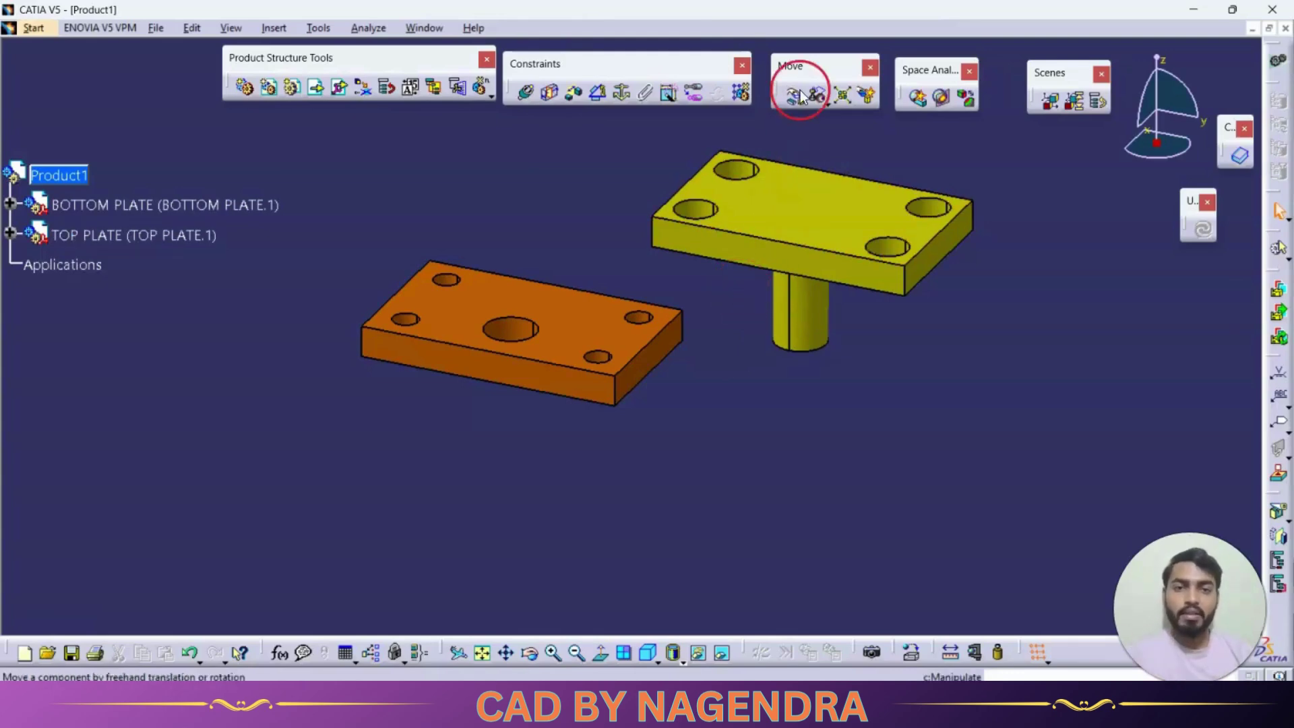
Snap the top plate onto the bottom plate's end face.
left_click(819, 96)
middle_click_drag(604, 197, 583, 240)
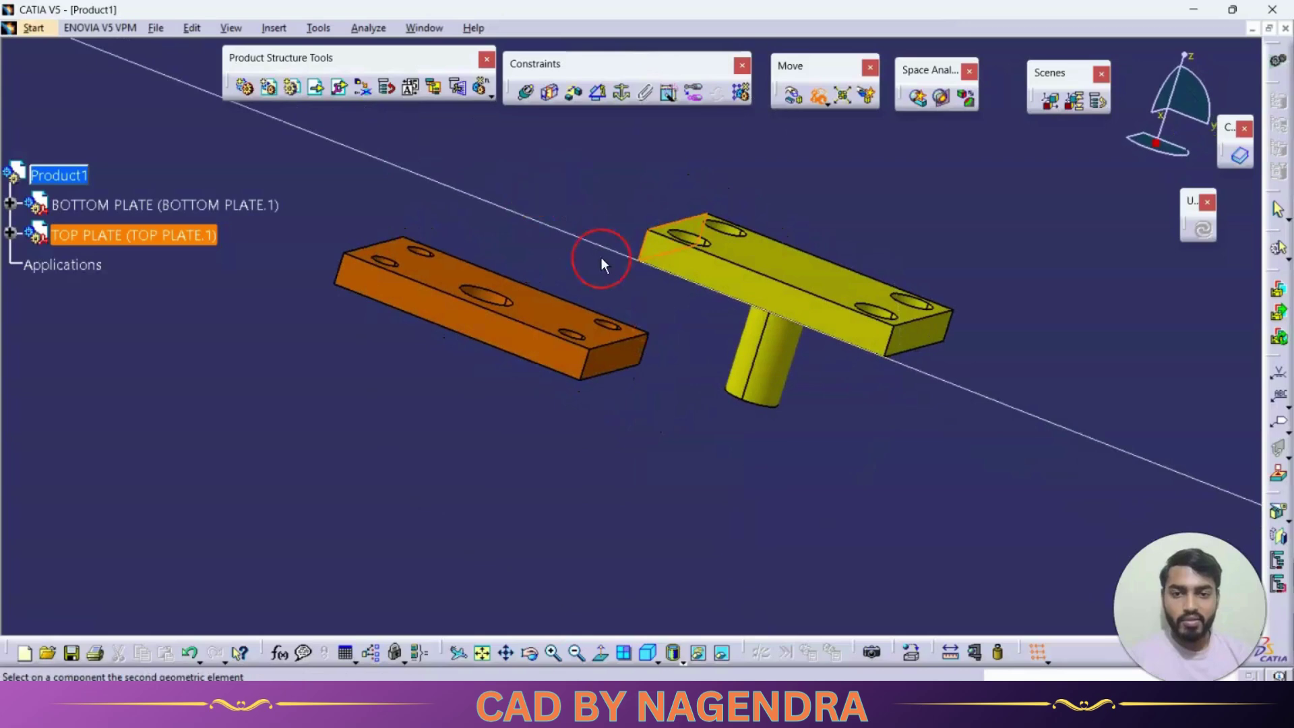
left_click(629, 352)
left_click(635, 434)
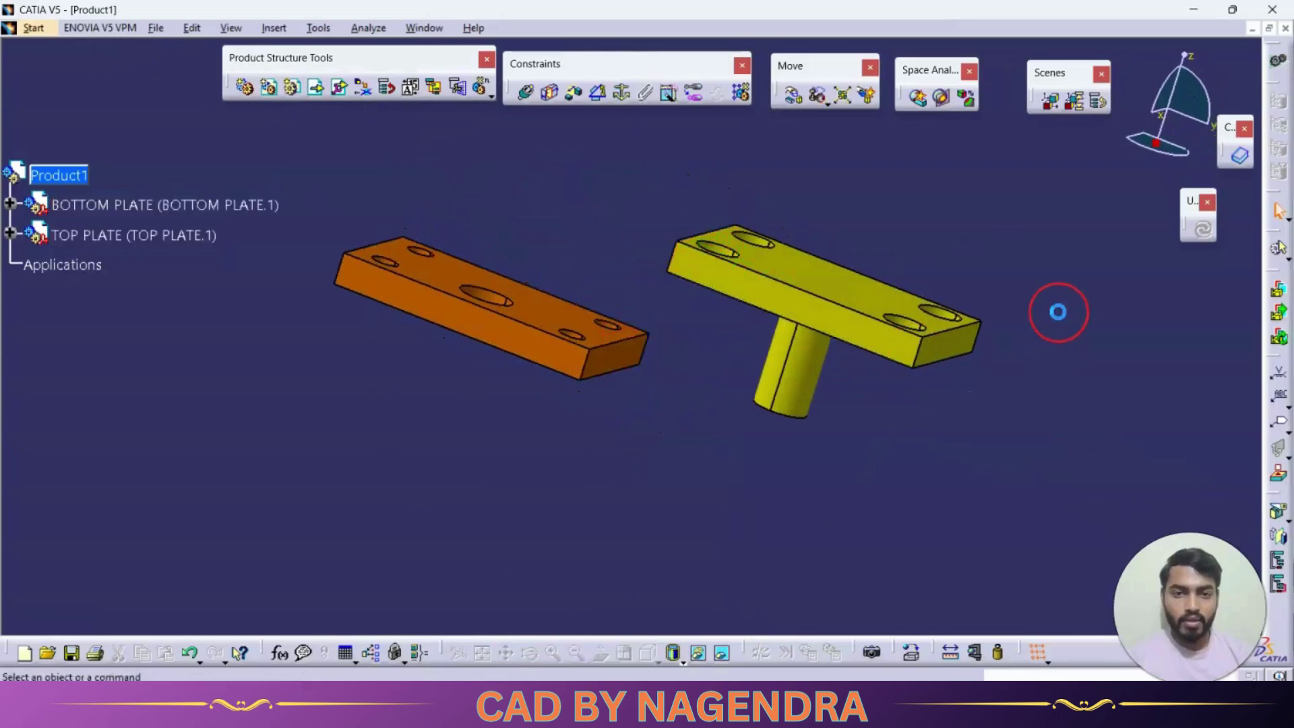
middle_click_drag(636, 433, 674, 453)
Snap the top plate onto a second bottom plate face to align it.
left_click(817, 97)
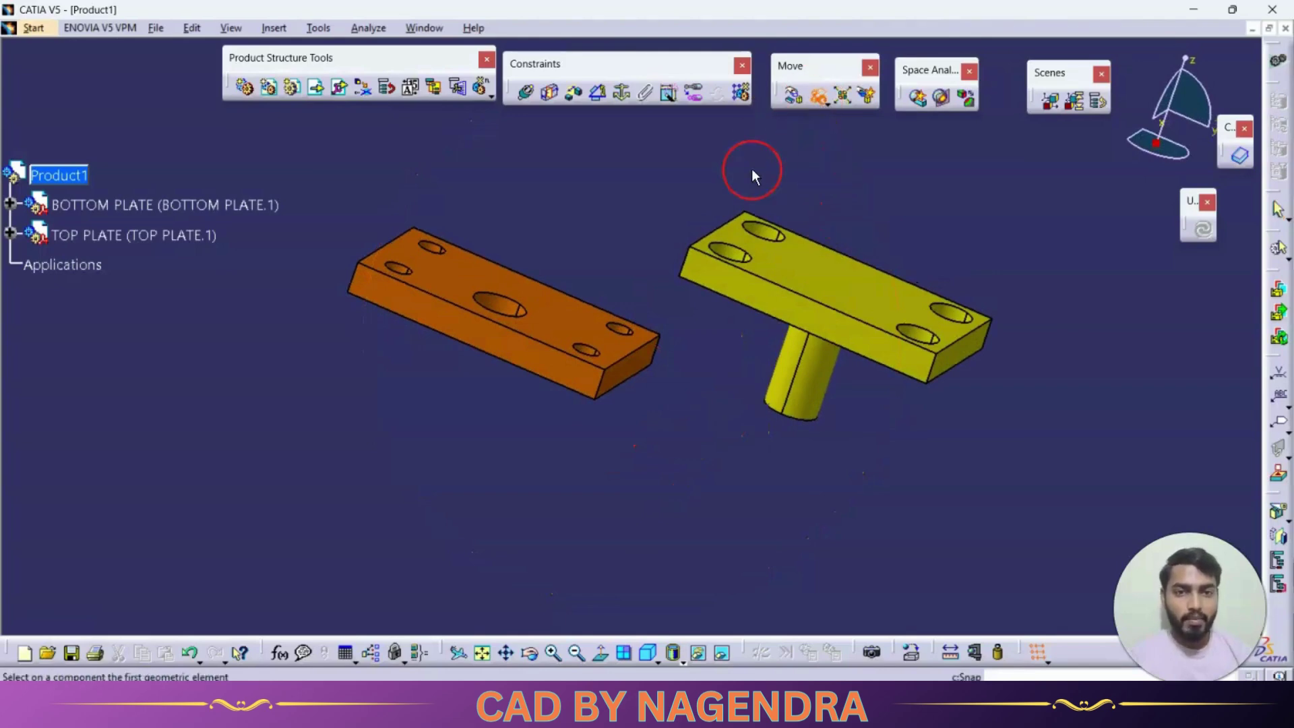
left_click(745, 285)
left_click(577, 388)
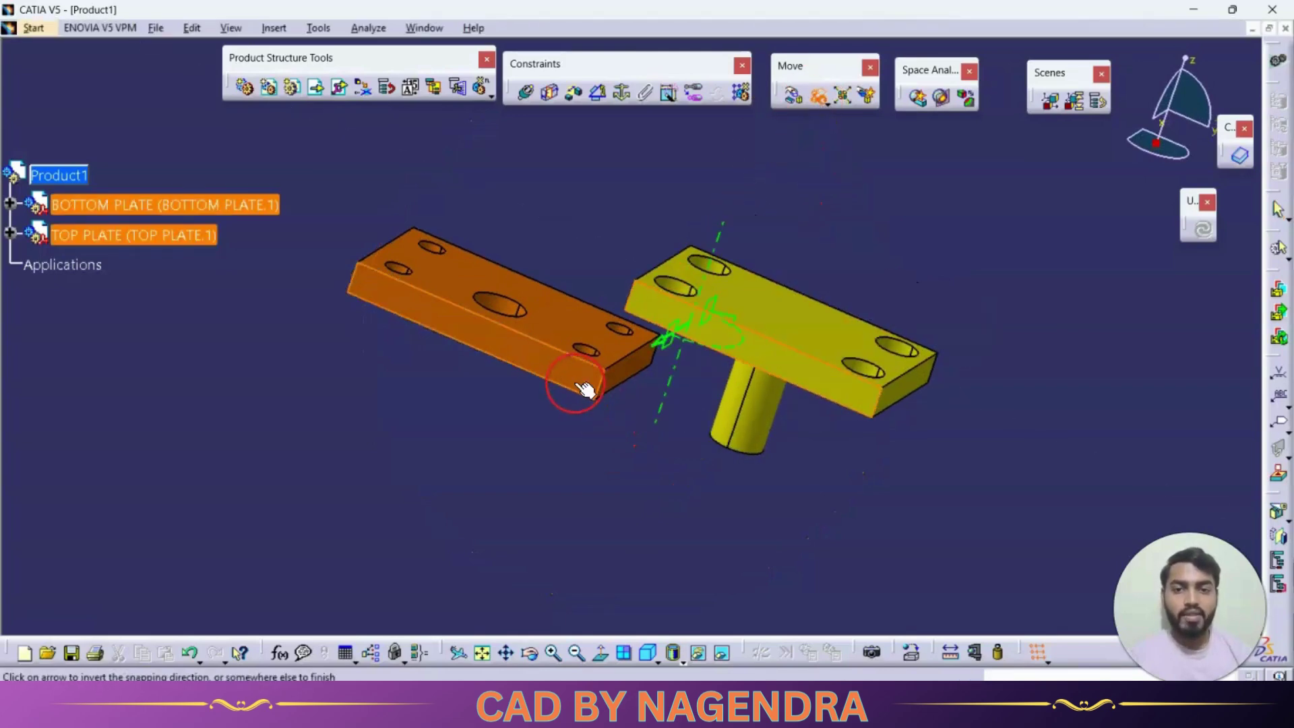
left_click(978, 275)
middle_click_drag(979, 274, 907, 341)
Snap the top plate flush with the bottom plate, check from above, and close the document.
left_click(815, 98)
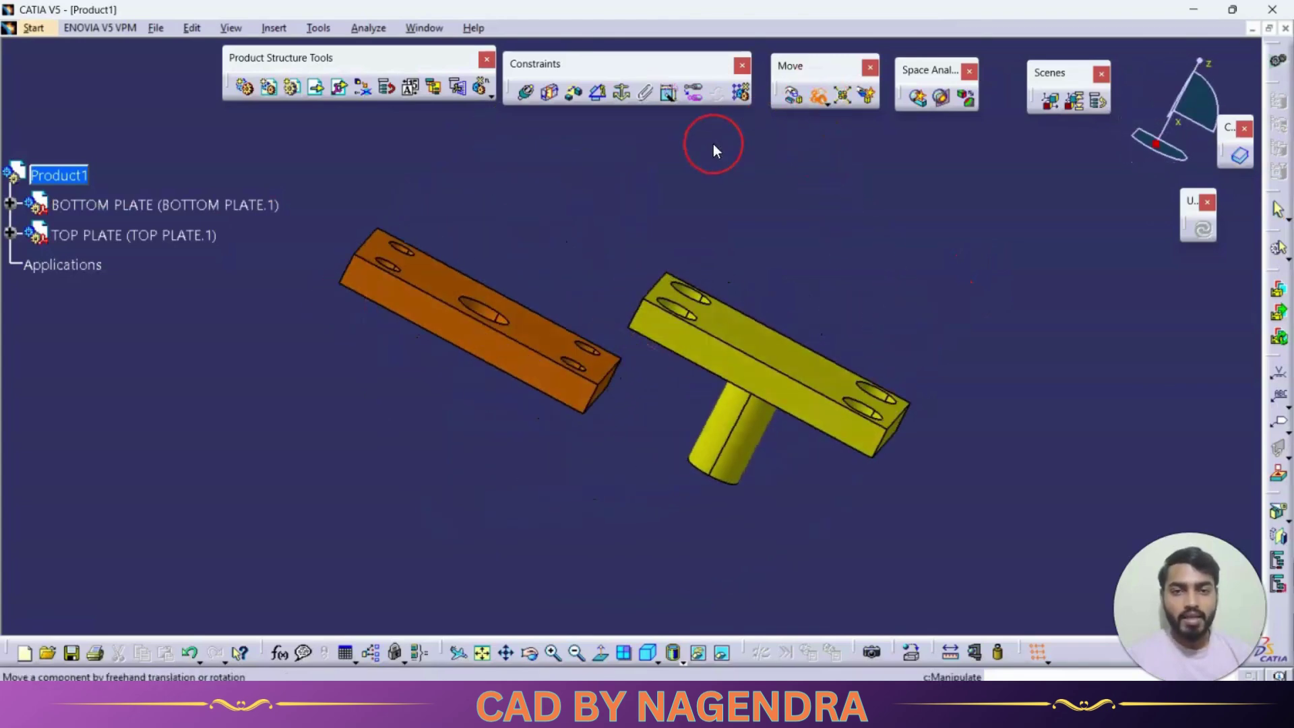
middle_click_drag(740, 132, 641, 269)
left_click(729, 368)
left_click(555, 368)
middle_click_drag(557, 361, 890, 209)
left_click(914, 355)
middle_click_drag(914, 355, 358, 295)
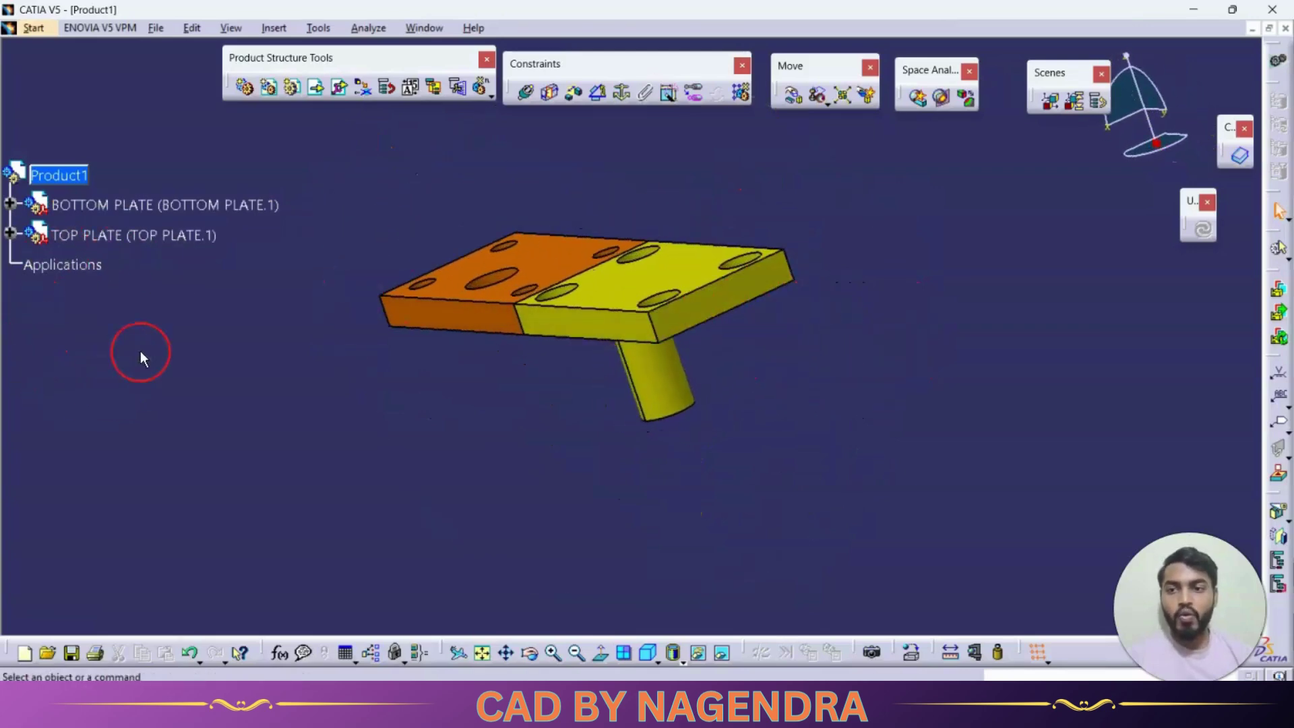
middle_click_drag(550, 262, 739, 342)
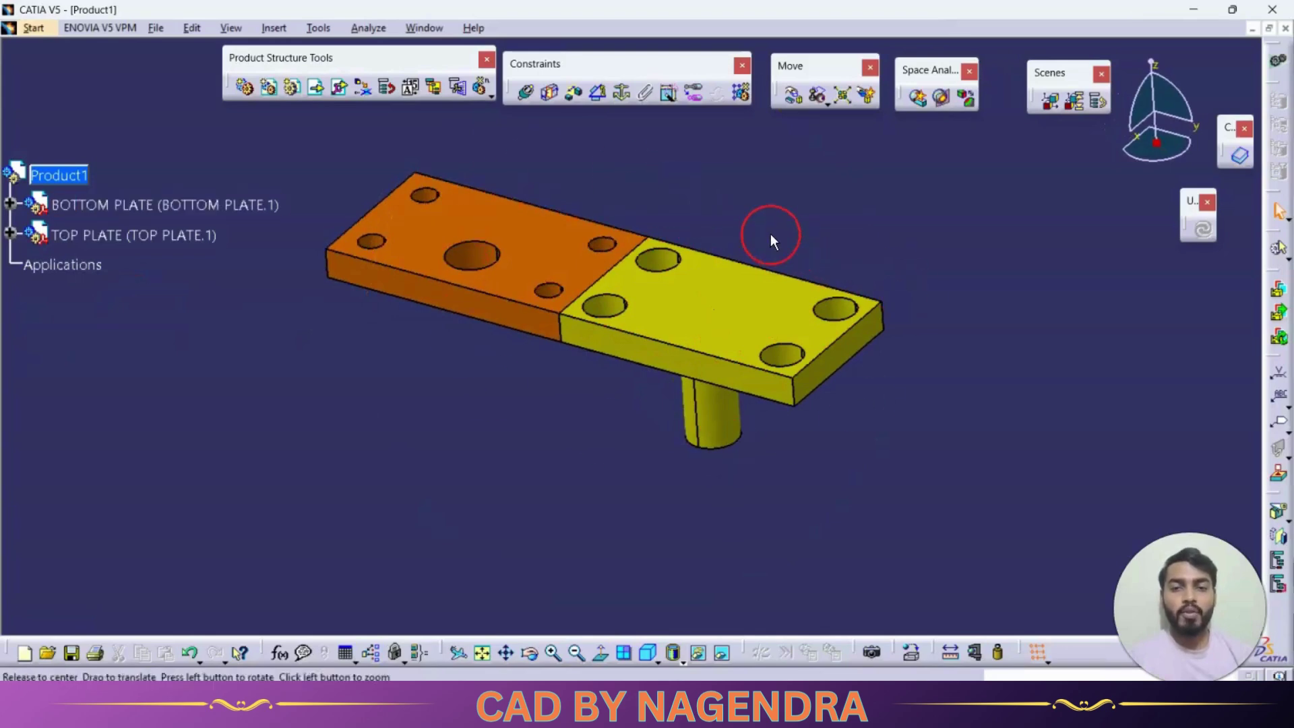
middle_click_drag(770, 233, 823, 253)
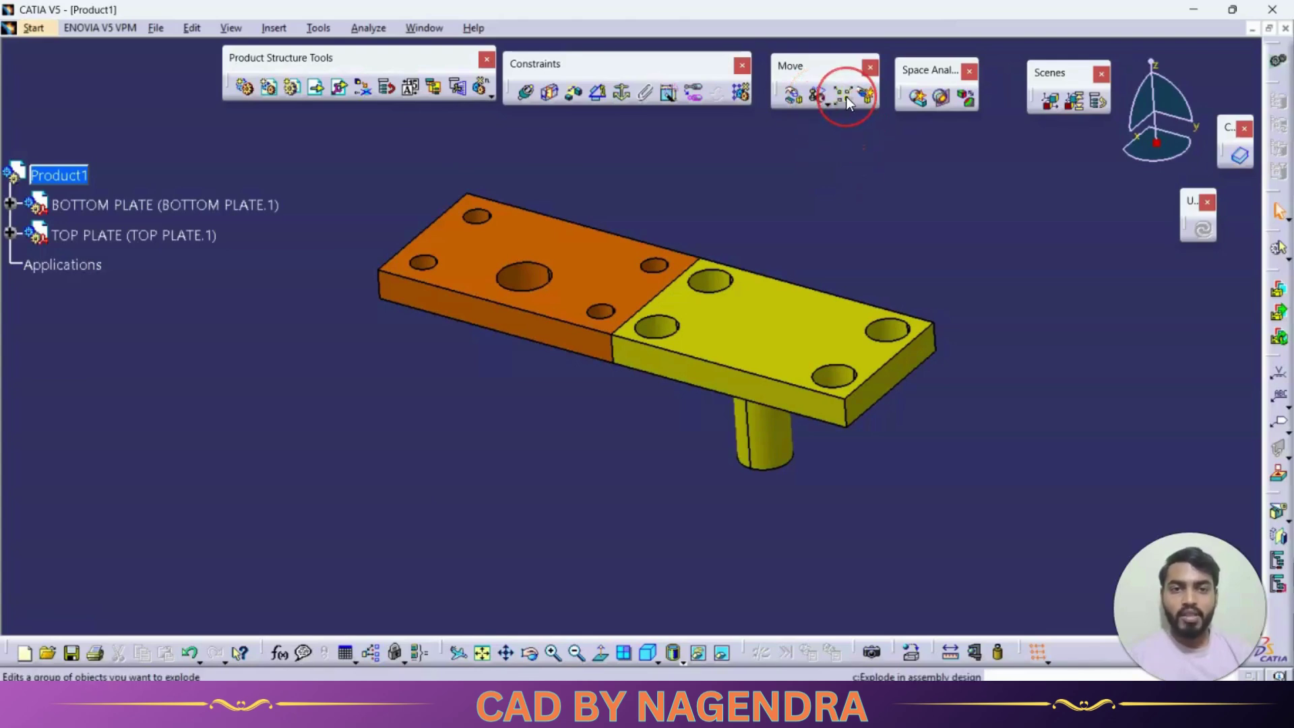
left_click(848, 122)
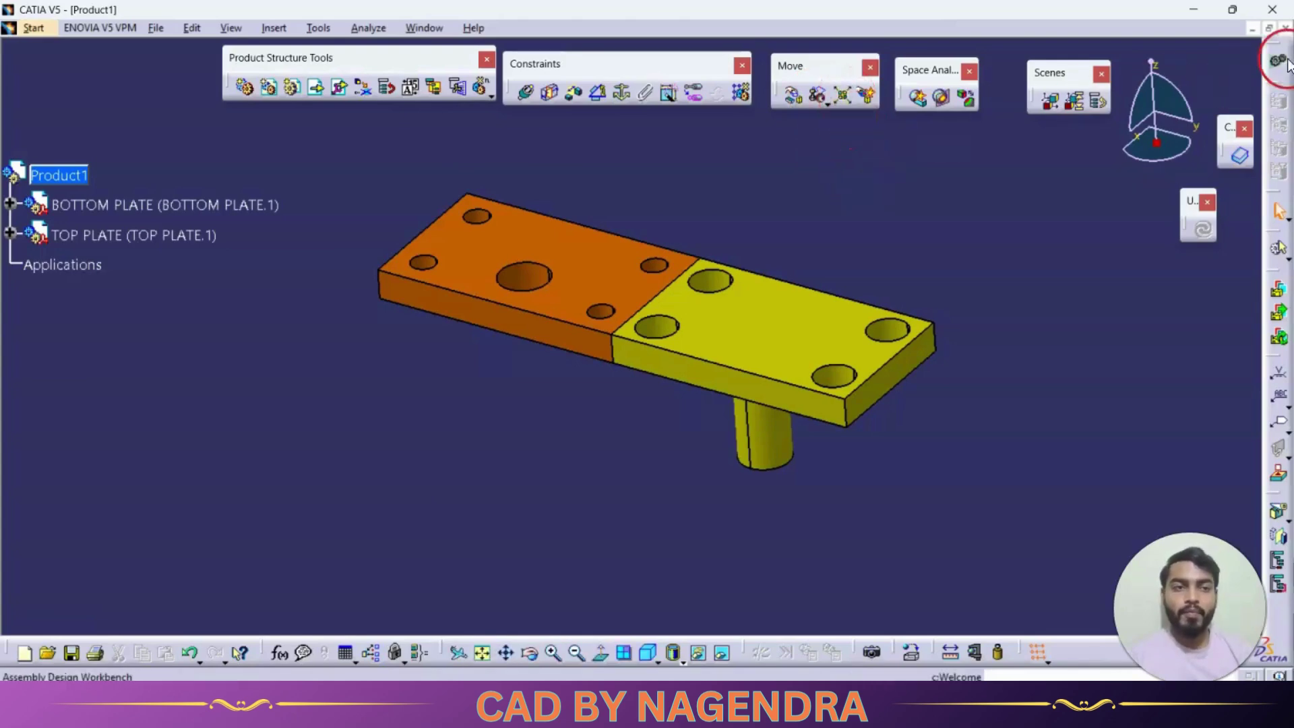
Close Product1 without saving and open Product1 from the UNIVERSAL COUPLING folder.
left_click(703, 388)
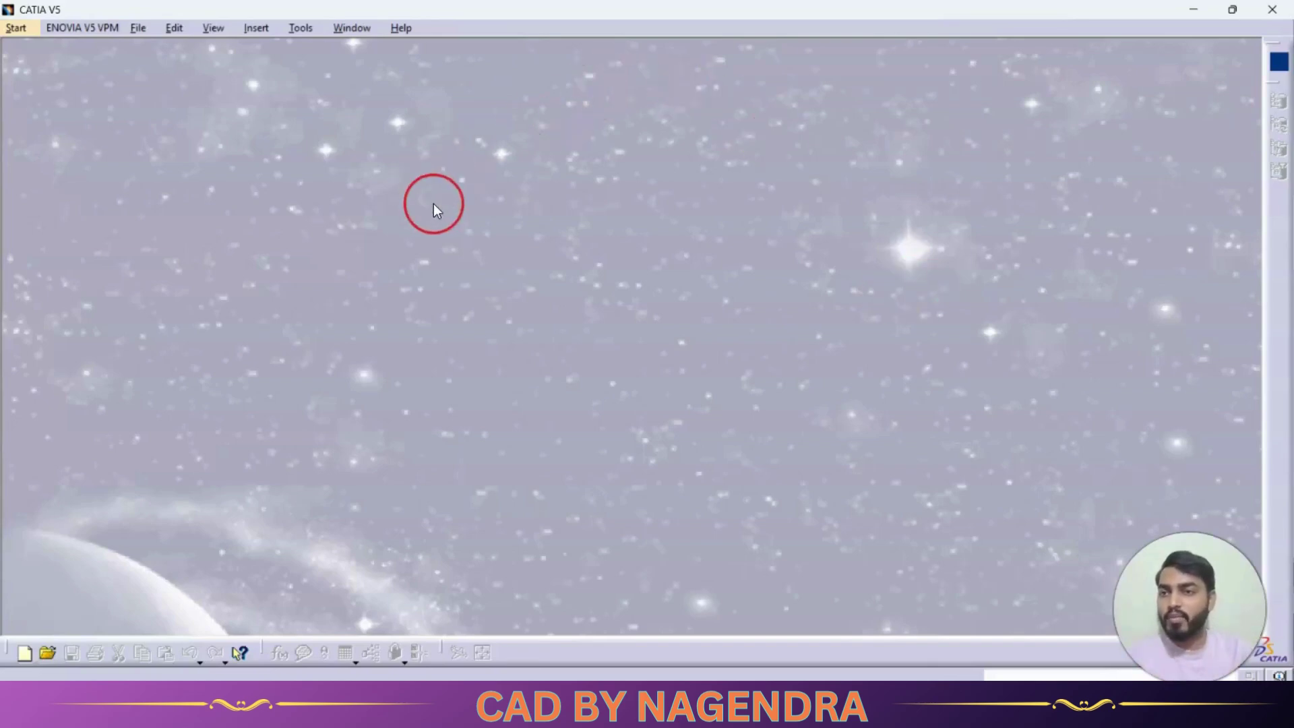
left_click(131, 30)
left_click(171, 86)
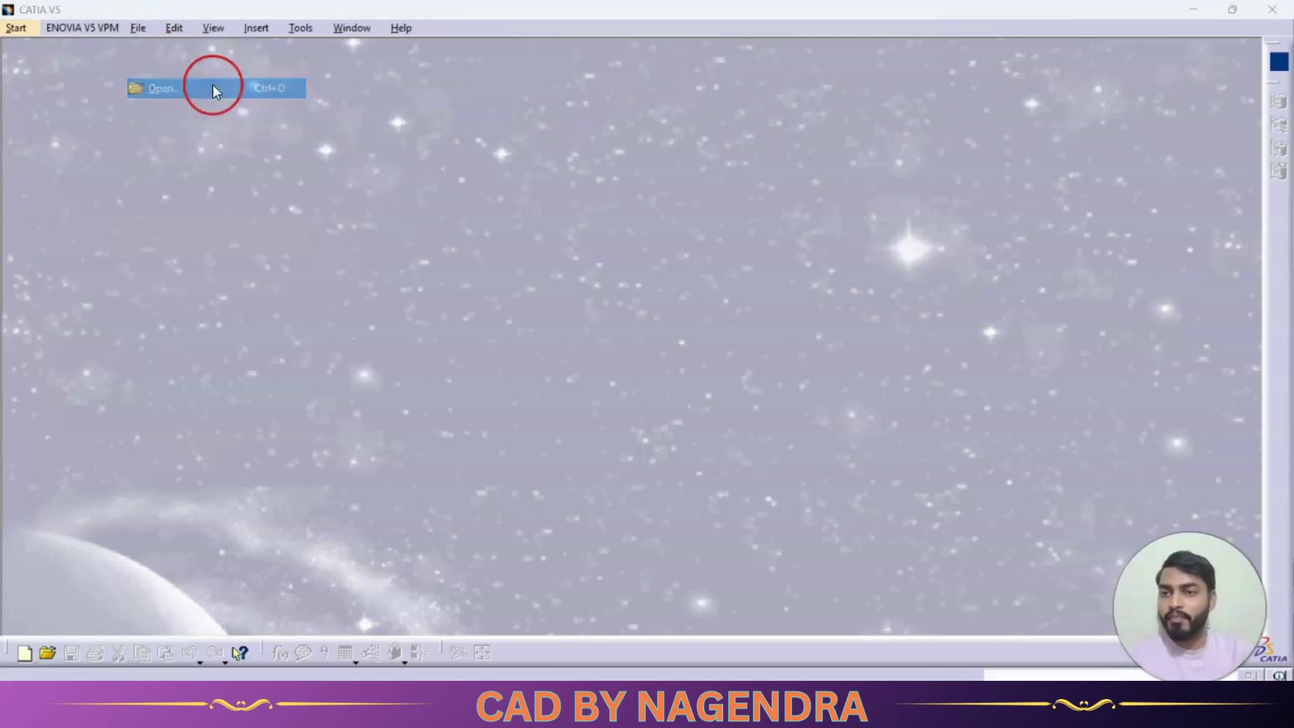
left_click(801, 178)
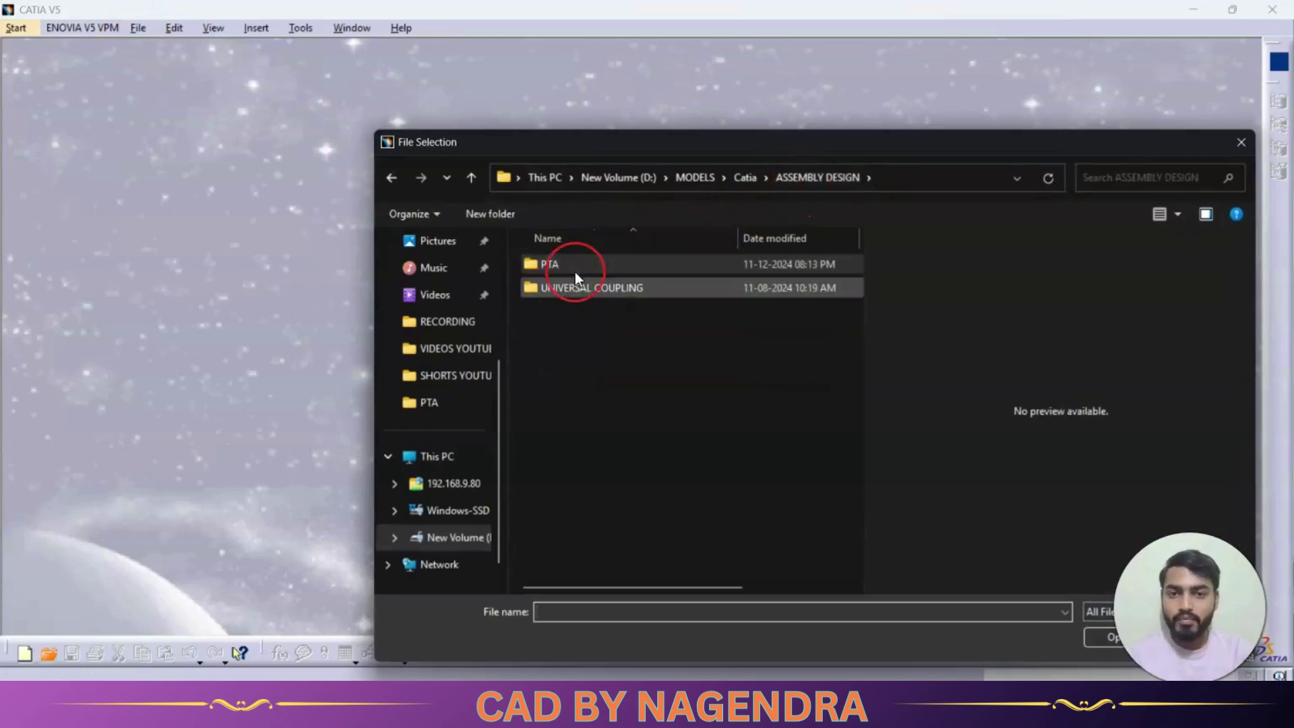
double_click(560, 288)
left_click(599, 452)
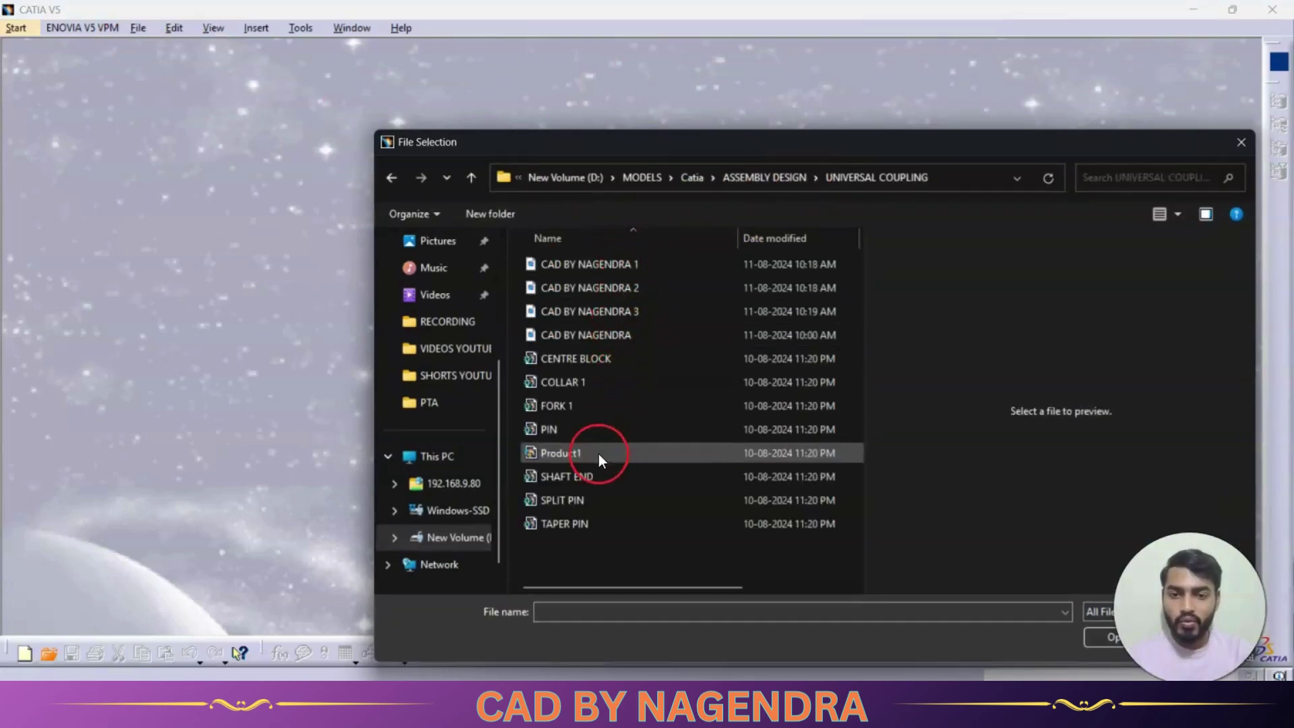
left_click(1109, 637)
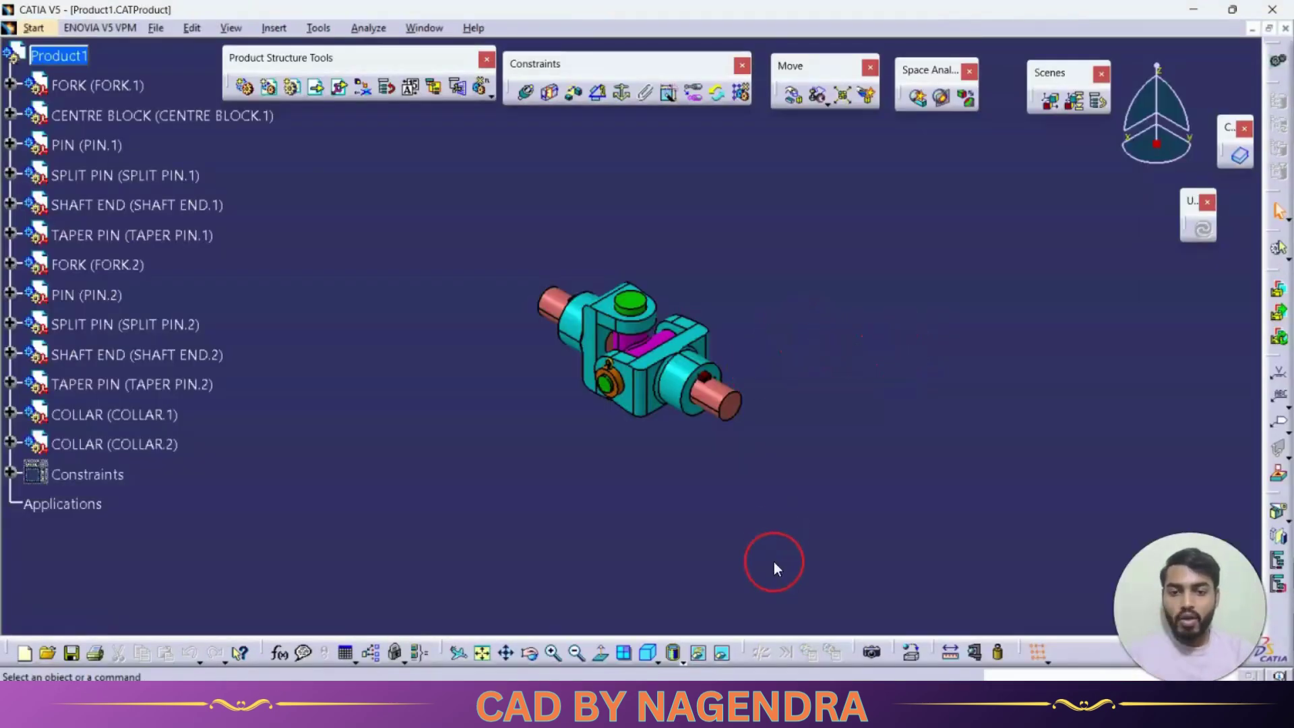
Fit the universal coupling in the view, then orbit and pan it to inspect several sides.
left_click(482, 652)
middle_click_drag(565, 467, 780, 540)
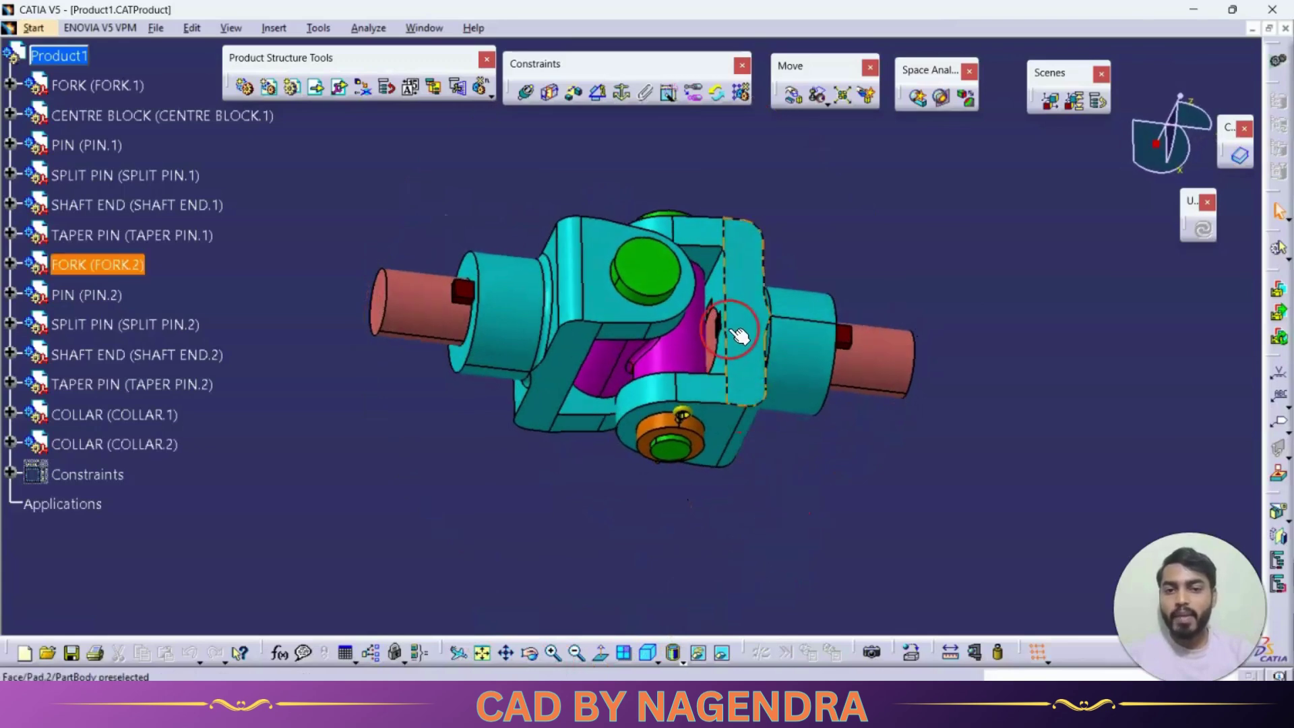
middle_click_drag(728, 327, 477, 351)
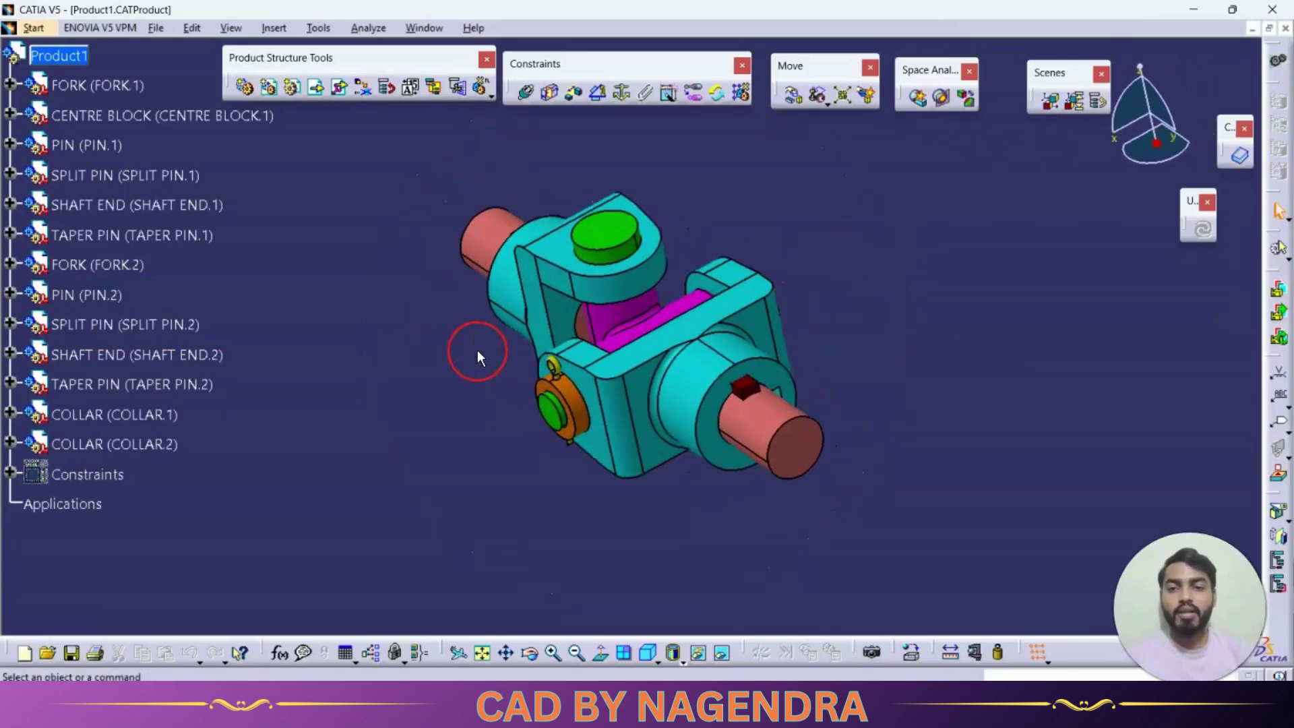
middle_click_drag(681, 510, 731, 499)
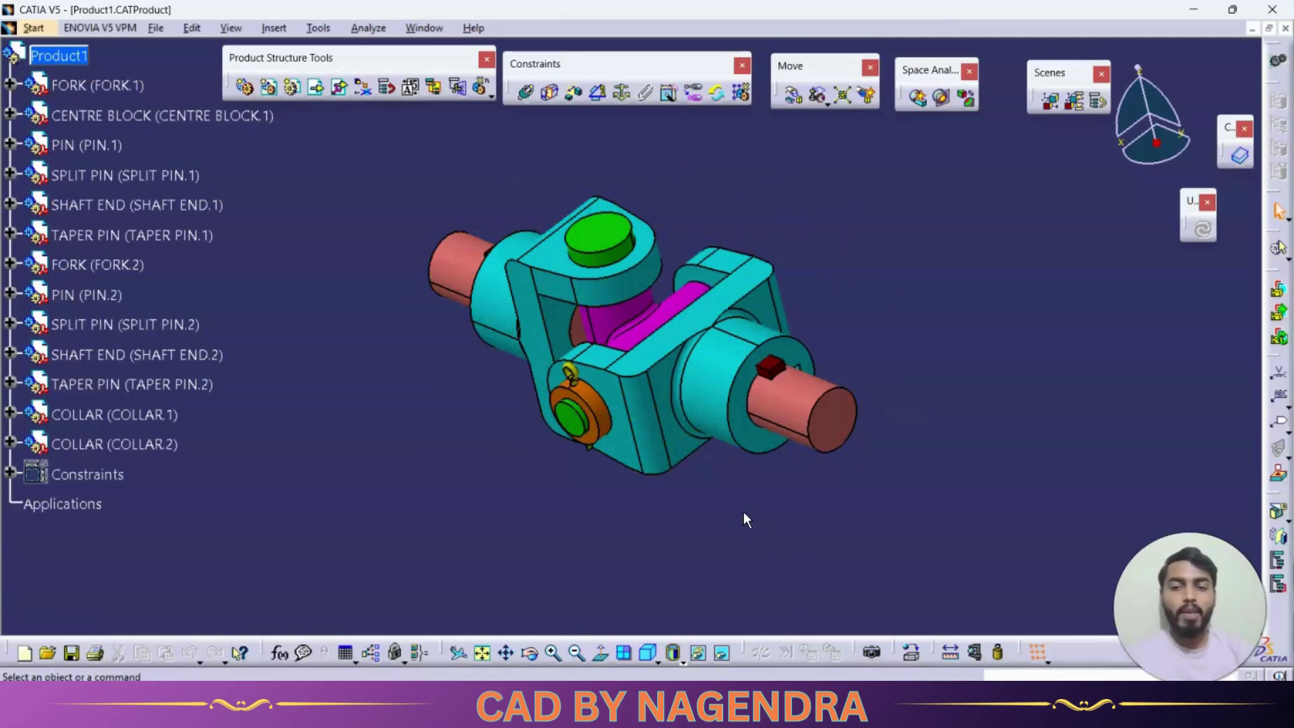
middle_click_drag(910, 301, 814, 315)
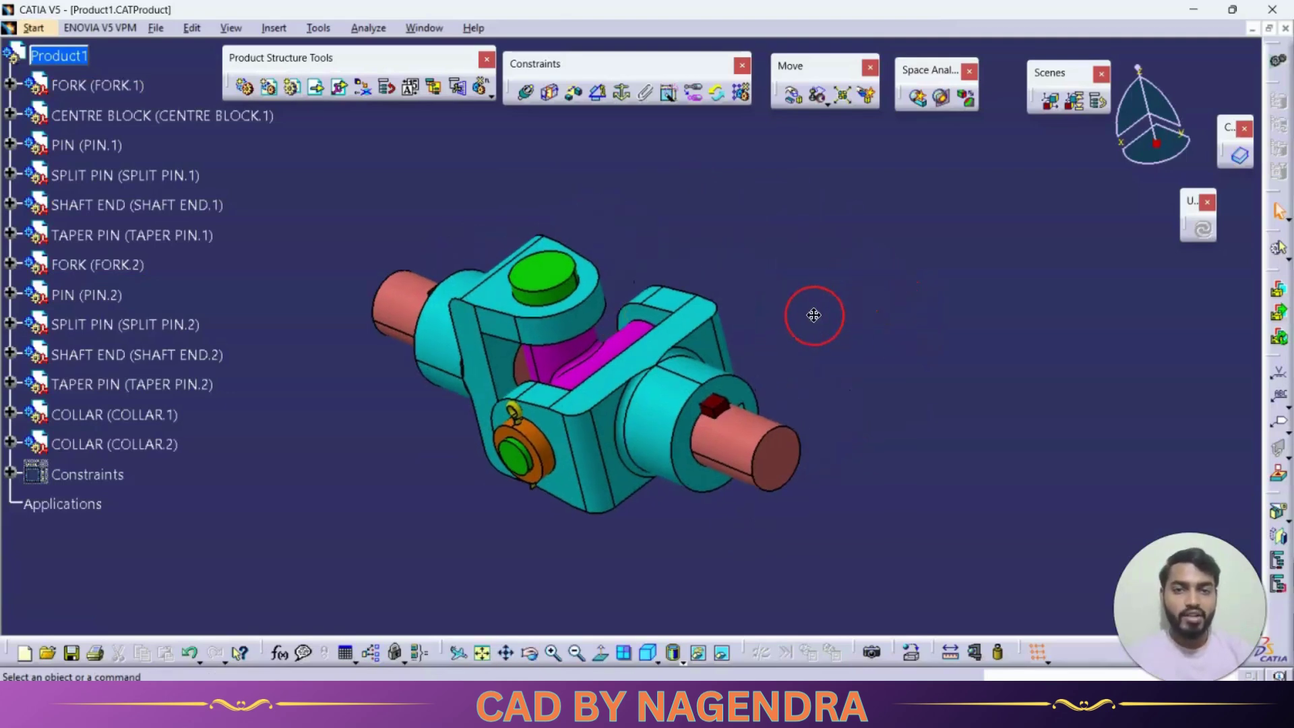
Set up Explode with All levels depth and a fixed product, then cancel the attempt.
left_click(842, 95)
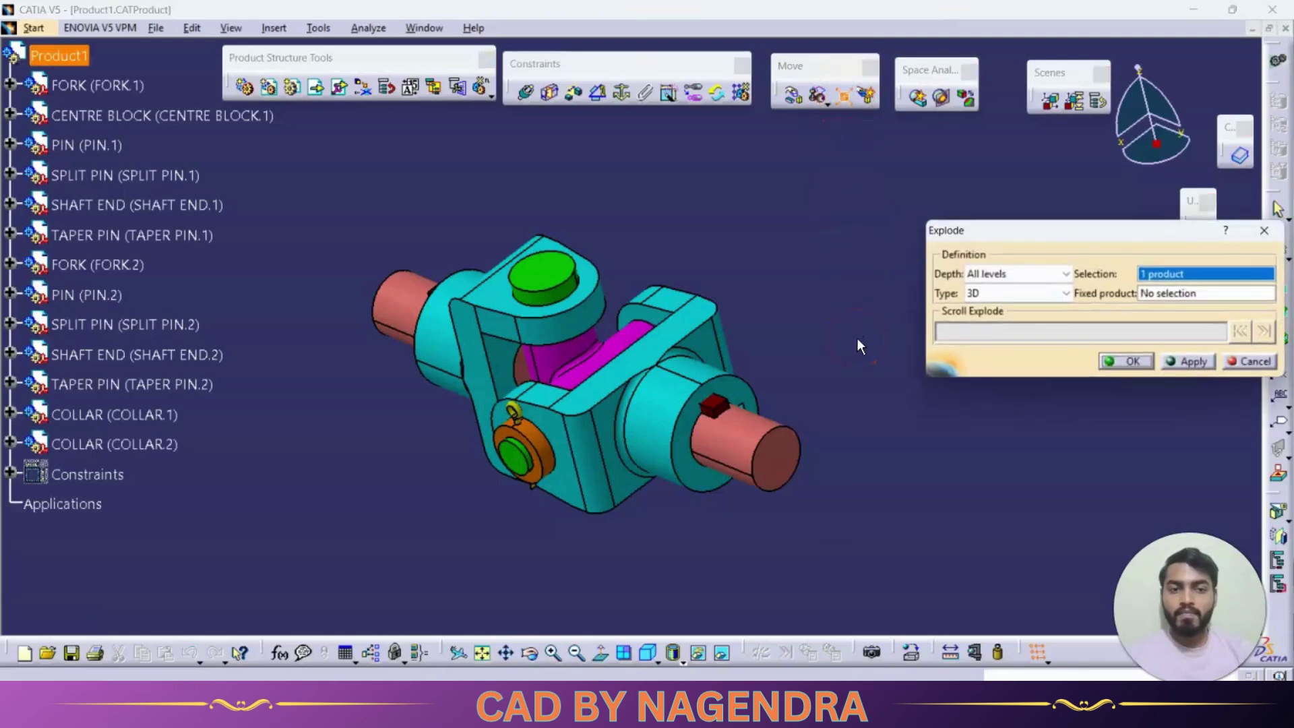
left_click(1022, 273)
left_click(1005, 275)
left_click(1006, 275)
left_click(1000, 305)
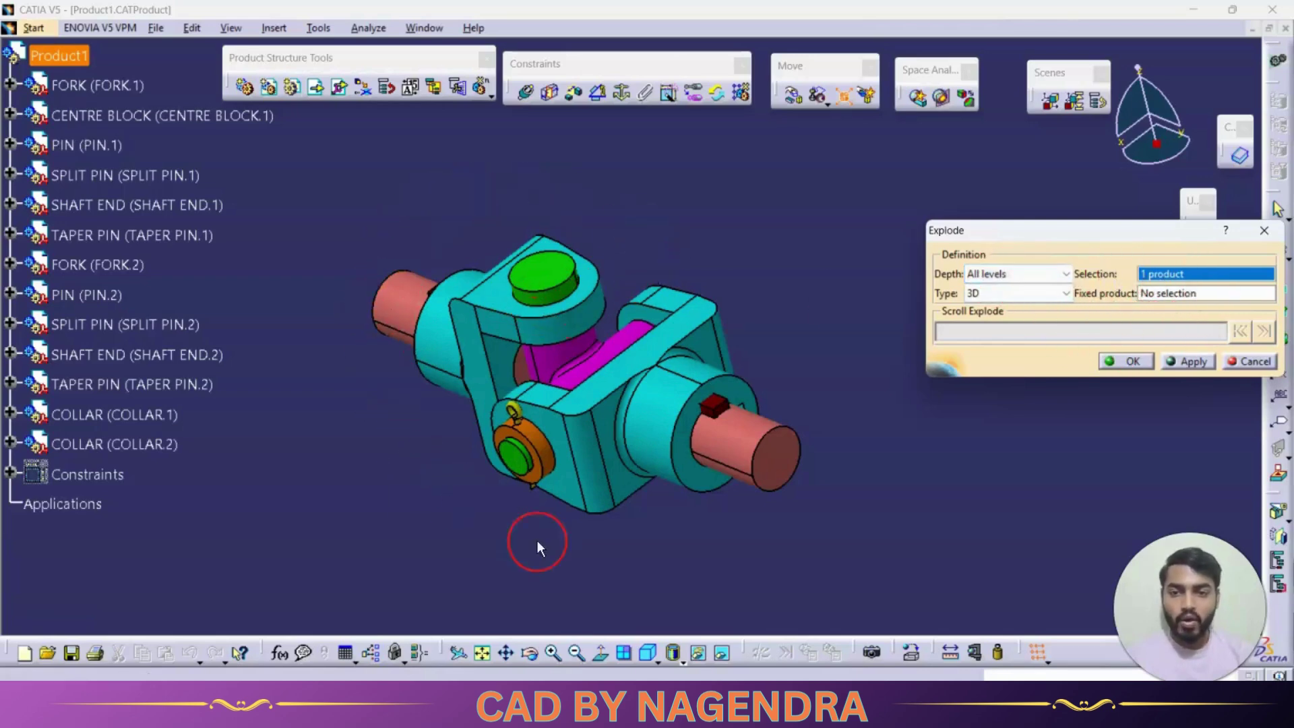
left_click(1168, 294)
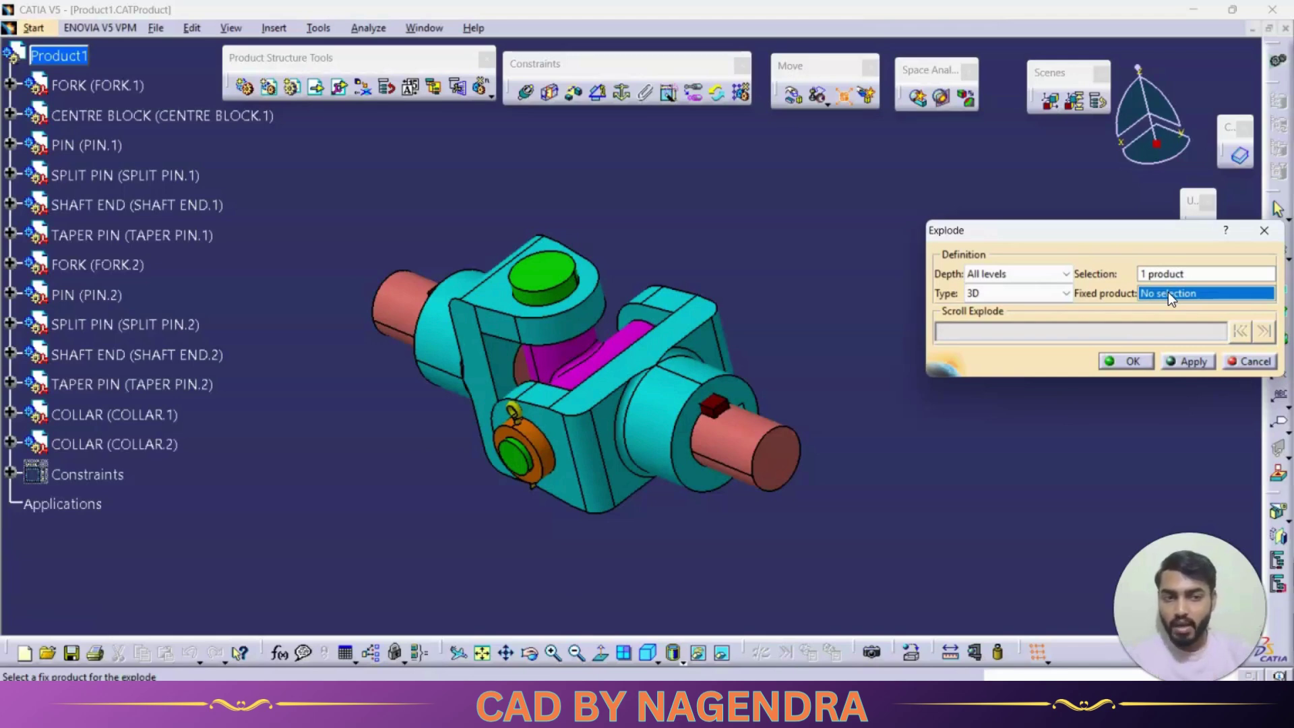
left_click(1188, 361)
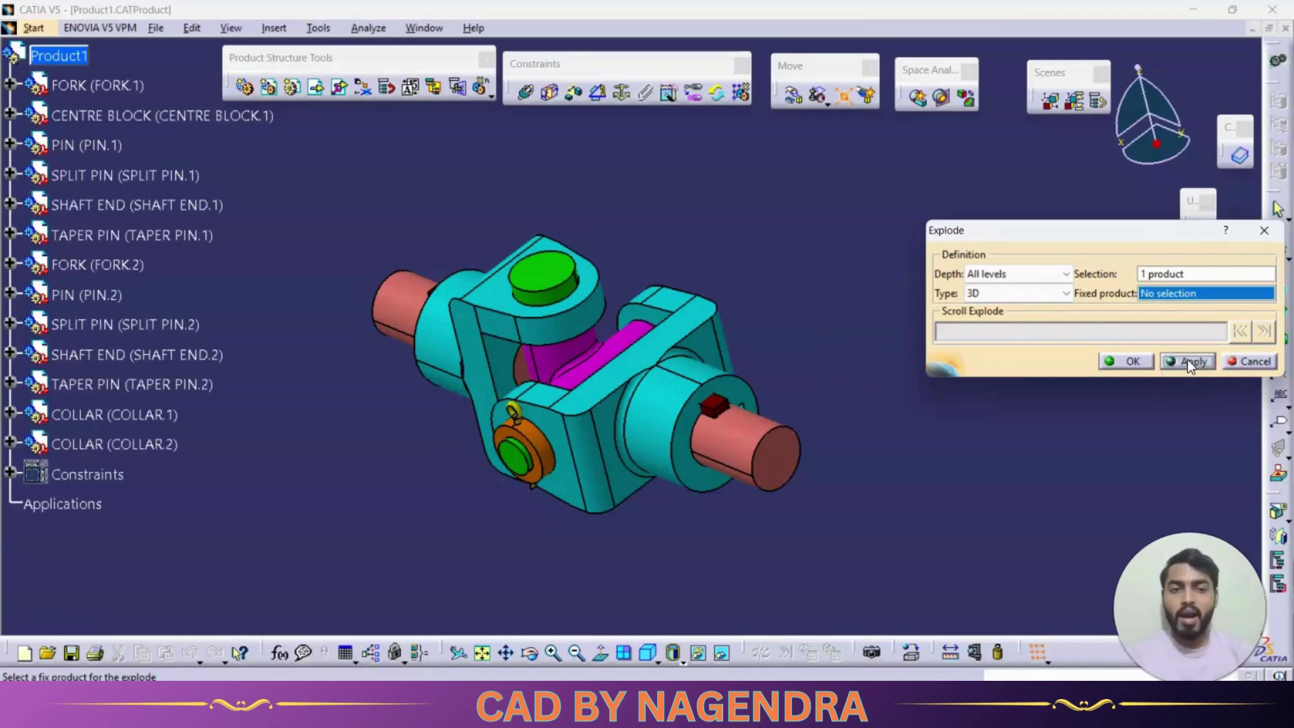
left_click(1246, 362)
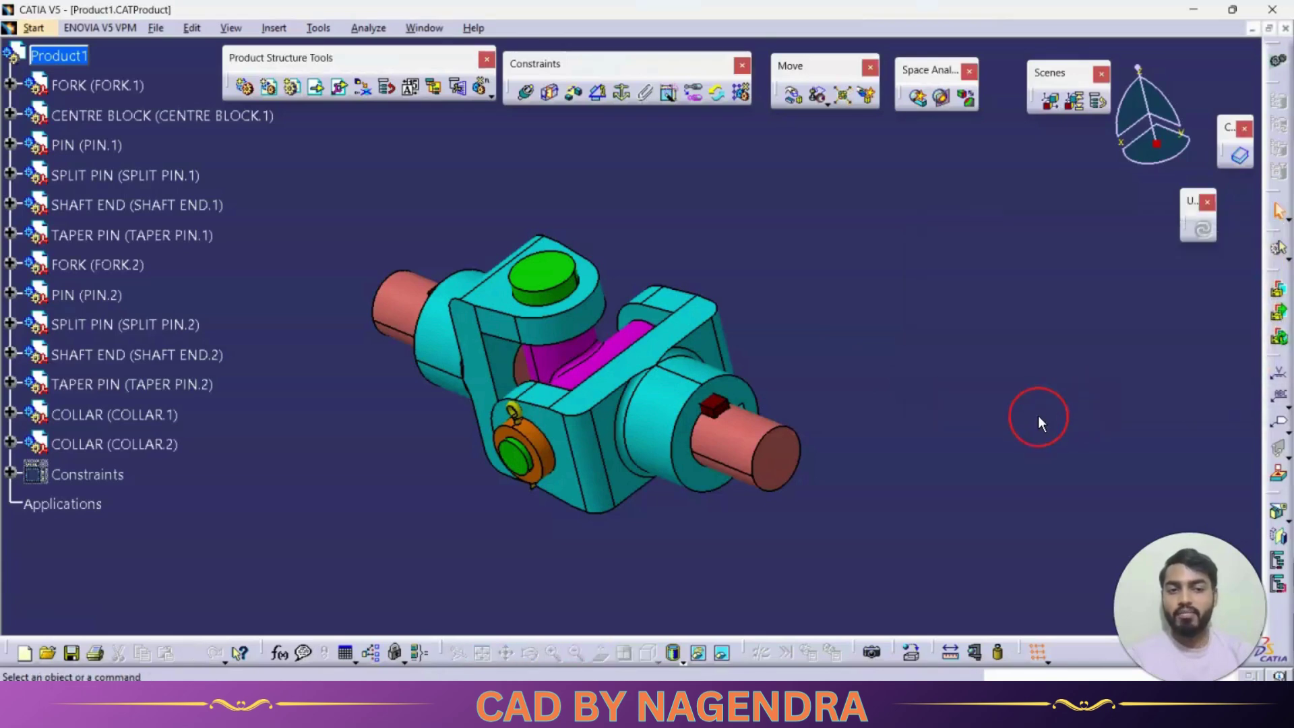
Restart Explode on the whole assembly with fork FORK.1 as the fixed product.
left_click(845, 95)
left_click(1180, 292)
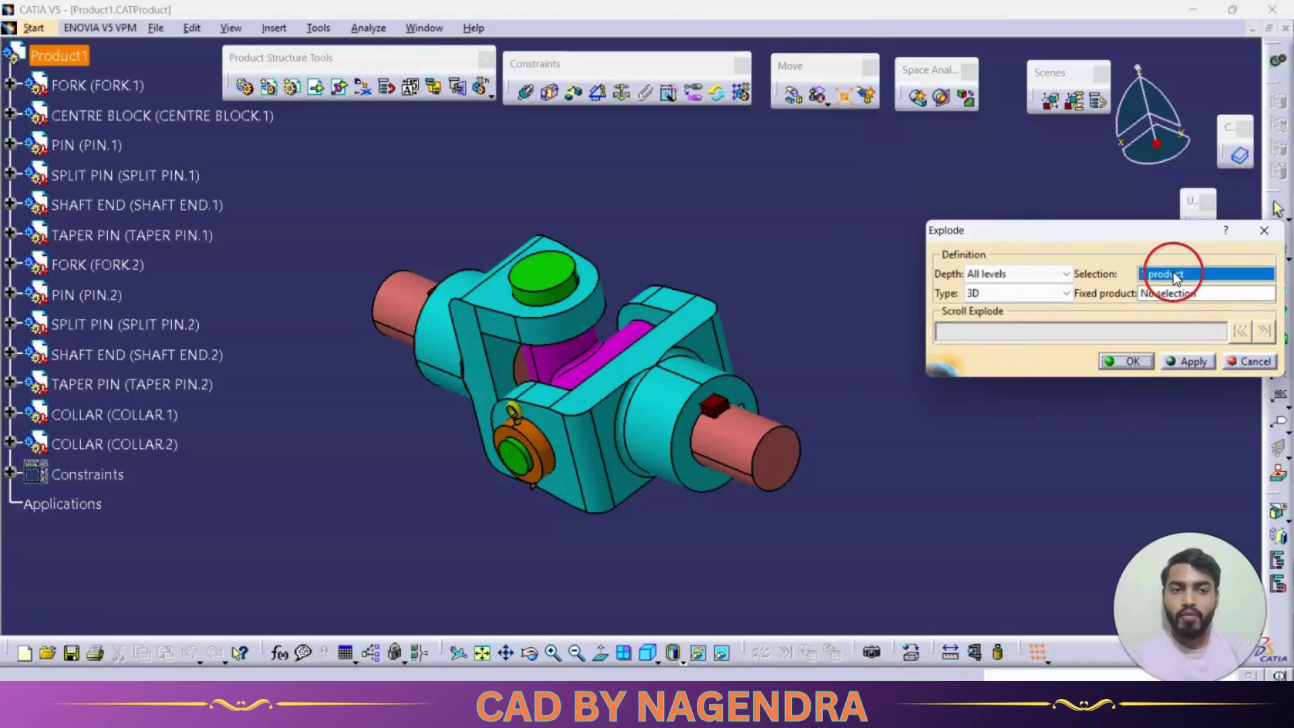
left_click(422, 292)
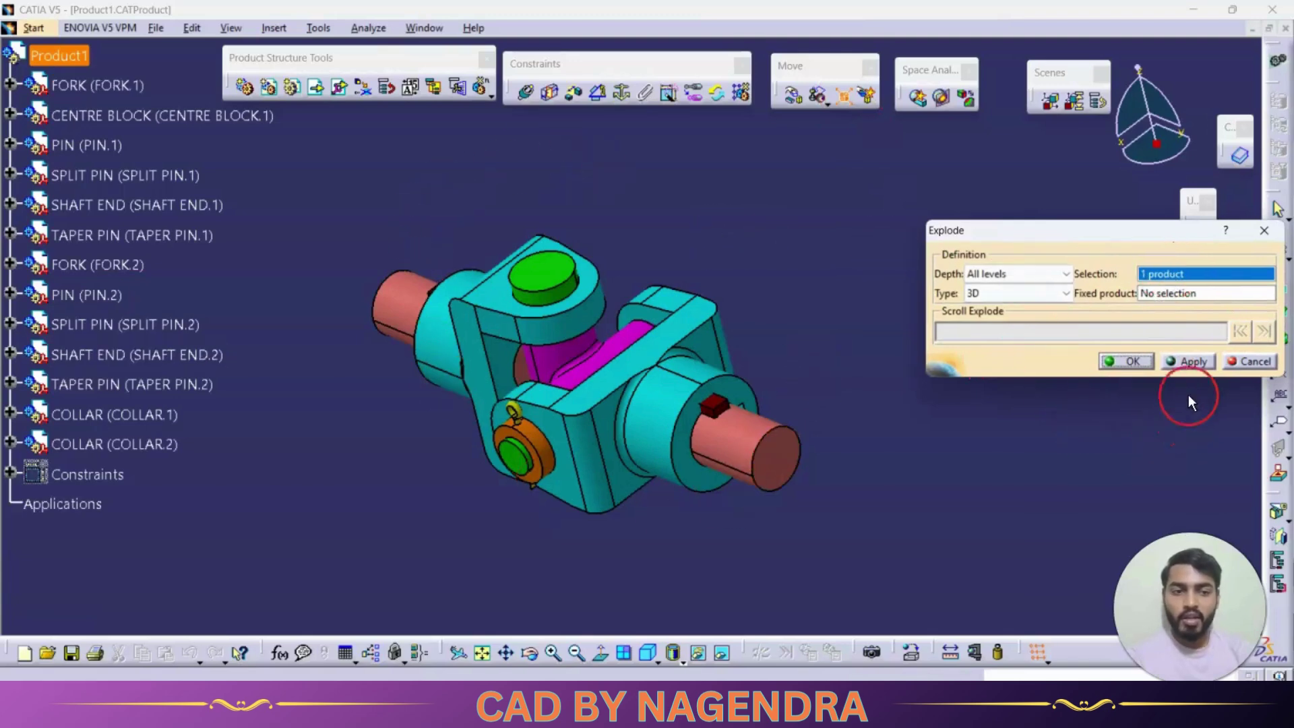
Apply the 3D explode, adjust the scroll slider, and keep the exploded part positions.
left_click(1188, 365)
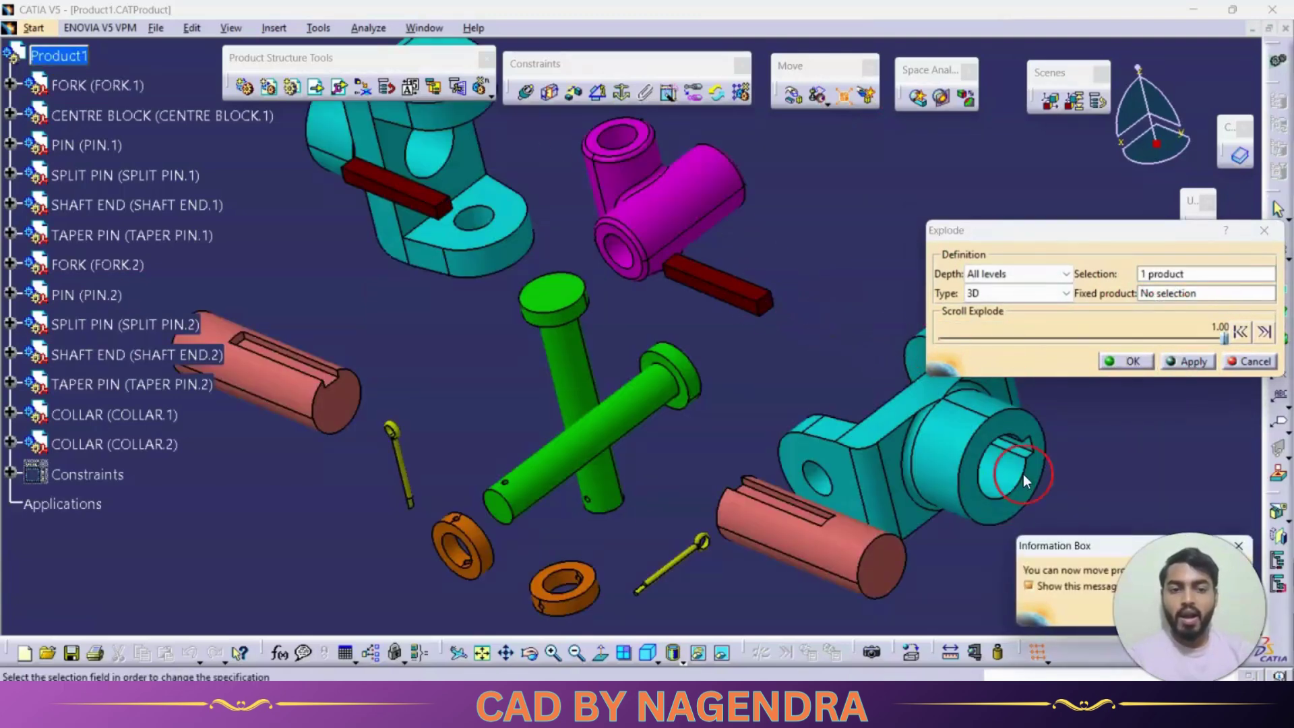
left_click(1081, 475)
middle_click_drag(661, 257, 626, 337)
mouse_move(1223, 342)
left_mouse_down()
mouse_move(1081, 338)
mouse_move(922, 358)
mouse_move(1220, 338)
left_mouse_up()
middle_click_drag(453, 463, 843, 270)
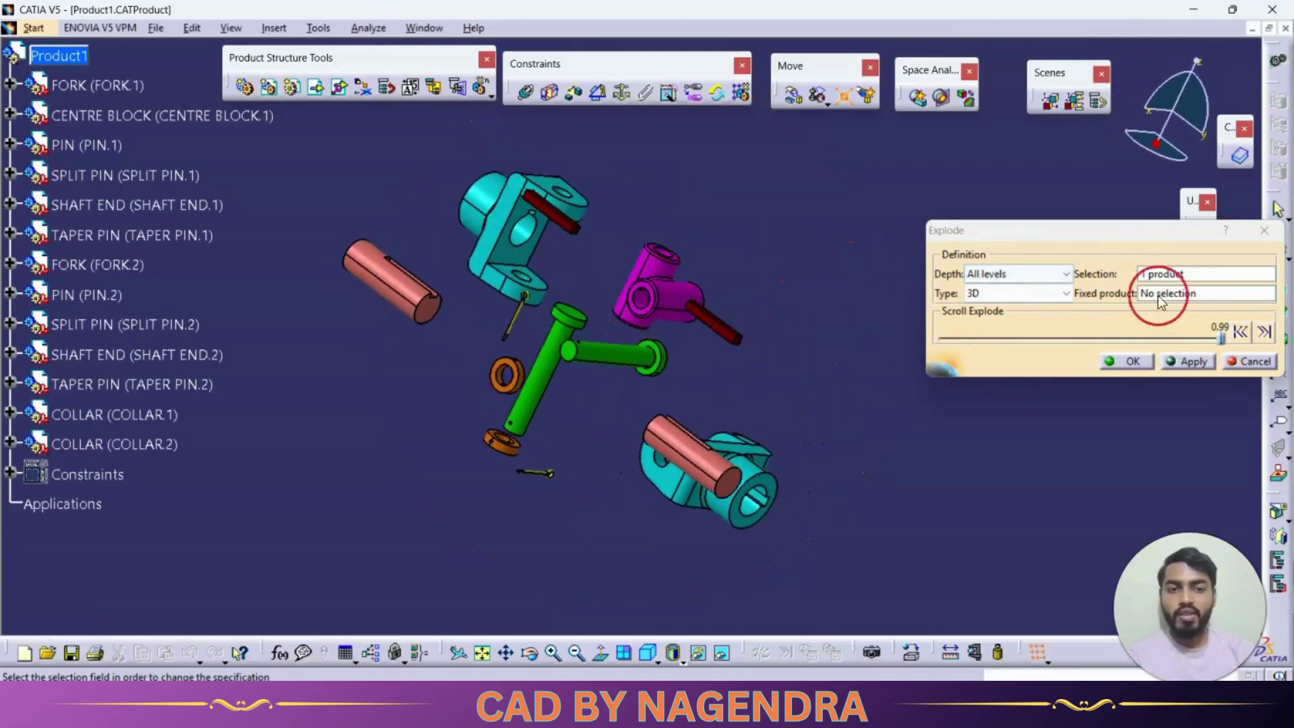
left_click(1135, 363)
left_click(661, 384)
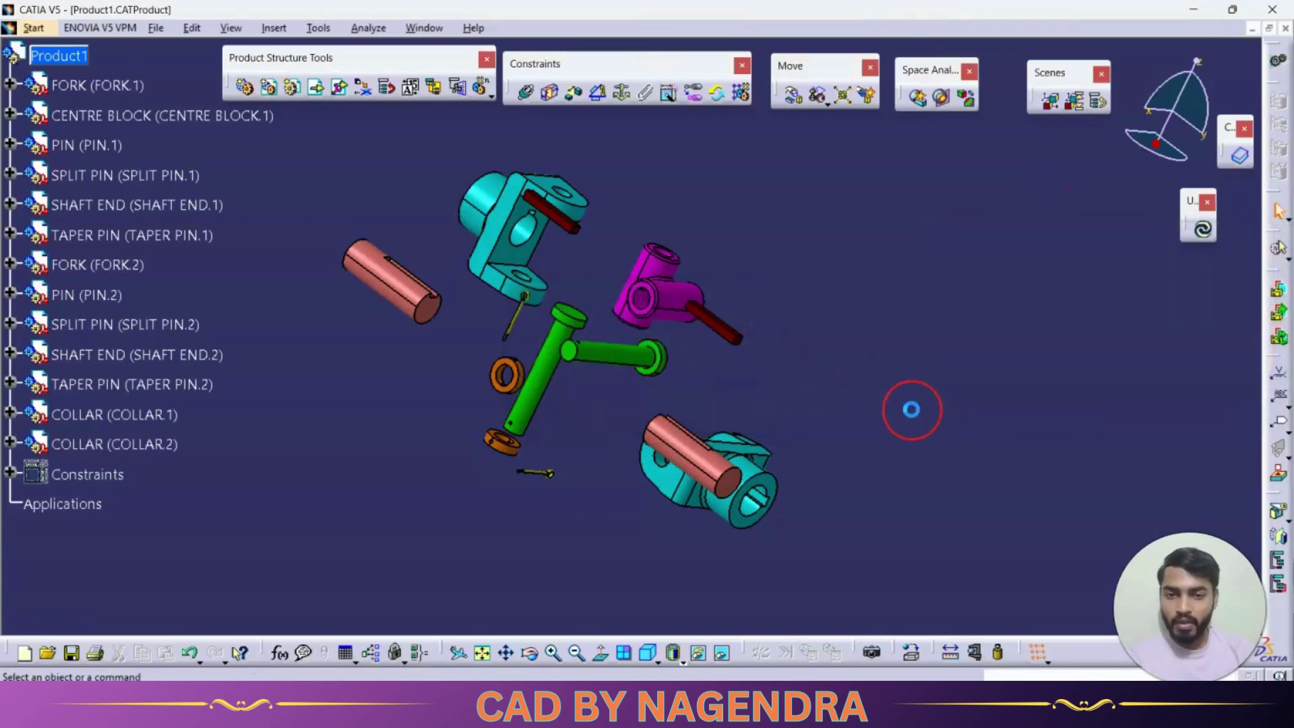
Update the assembly so parts reassemble, show it in isometric view, and cancel Manipulation/Snap.
left_click(1202, 230)
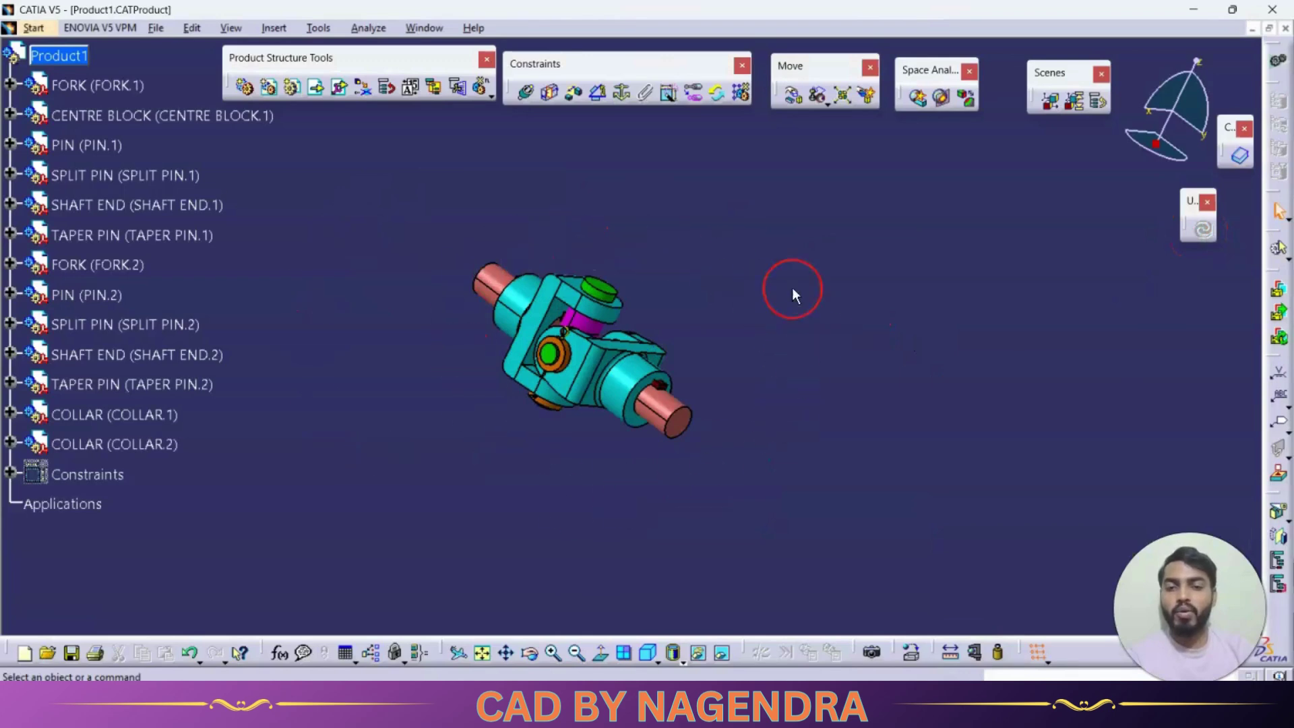
left_click(647, 652)
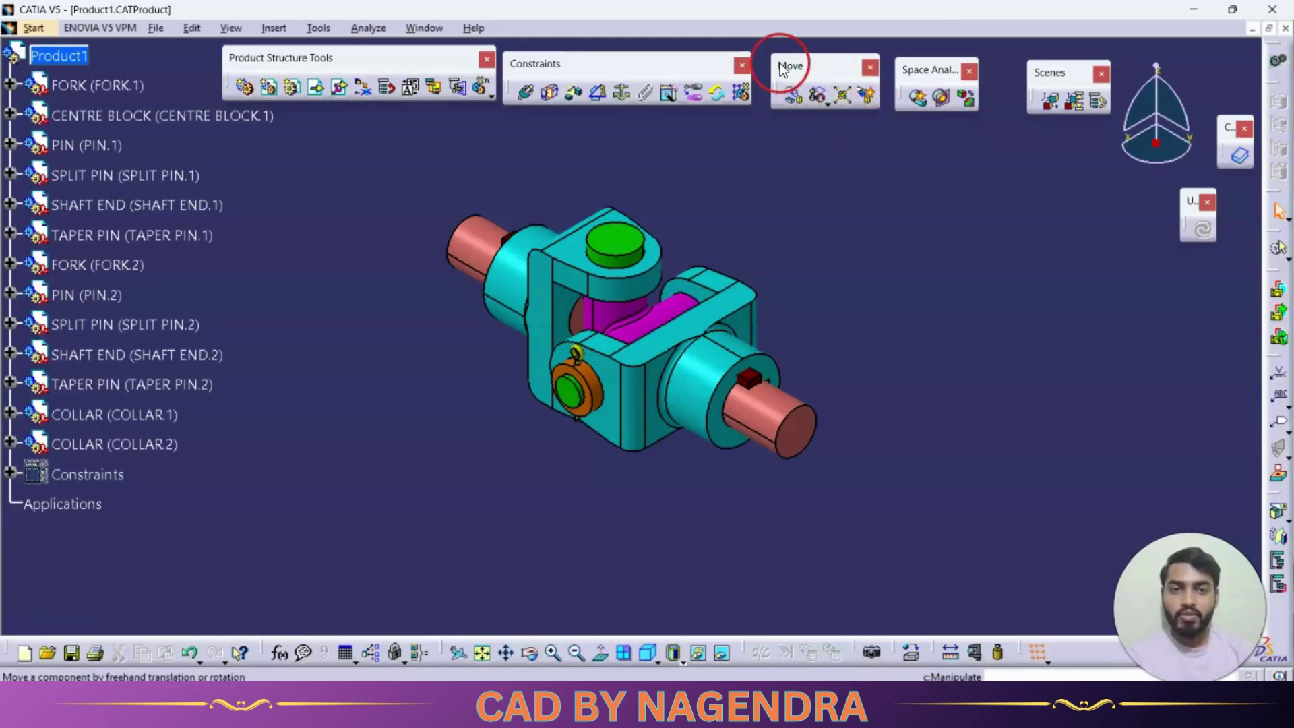
left_click(794, 96)
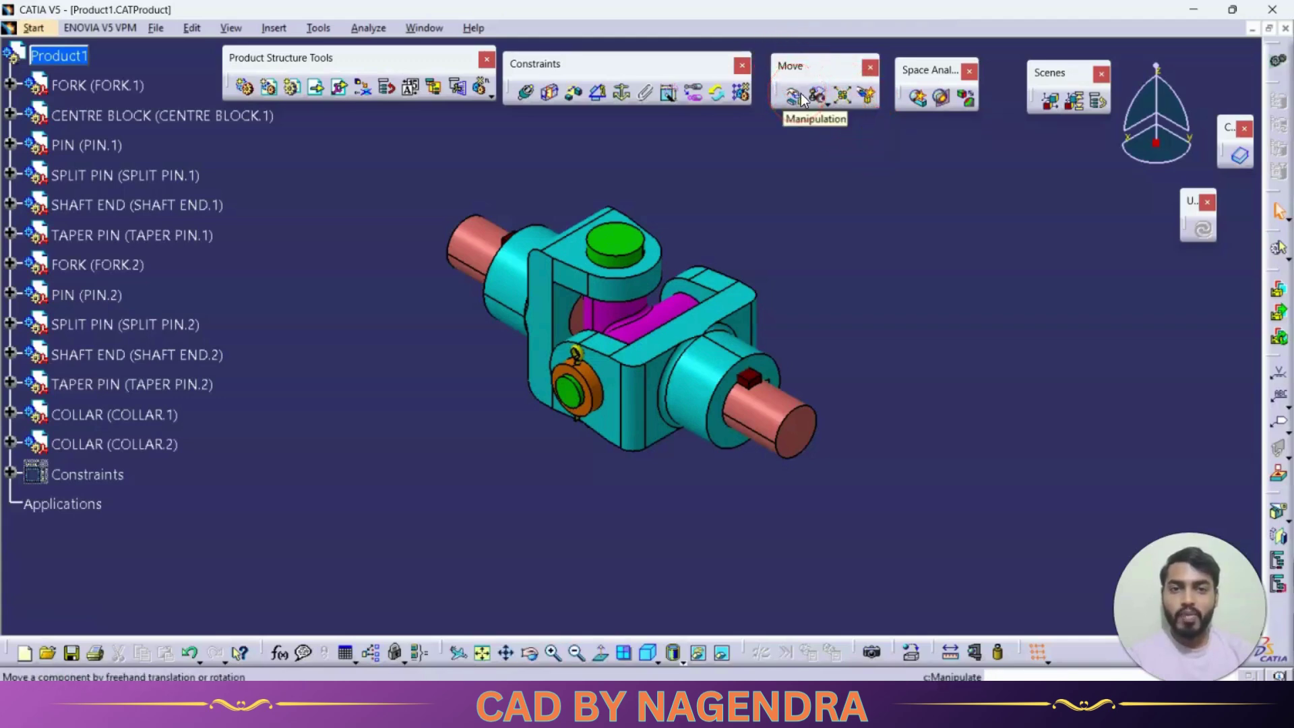
left_click(819, 97)
left_click(887, 200)
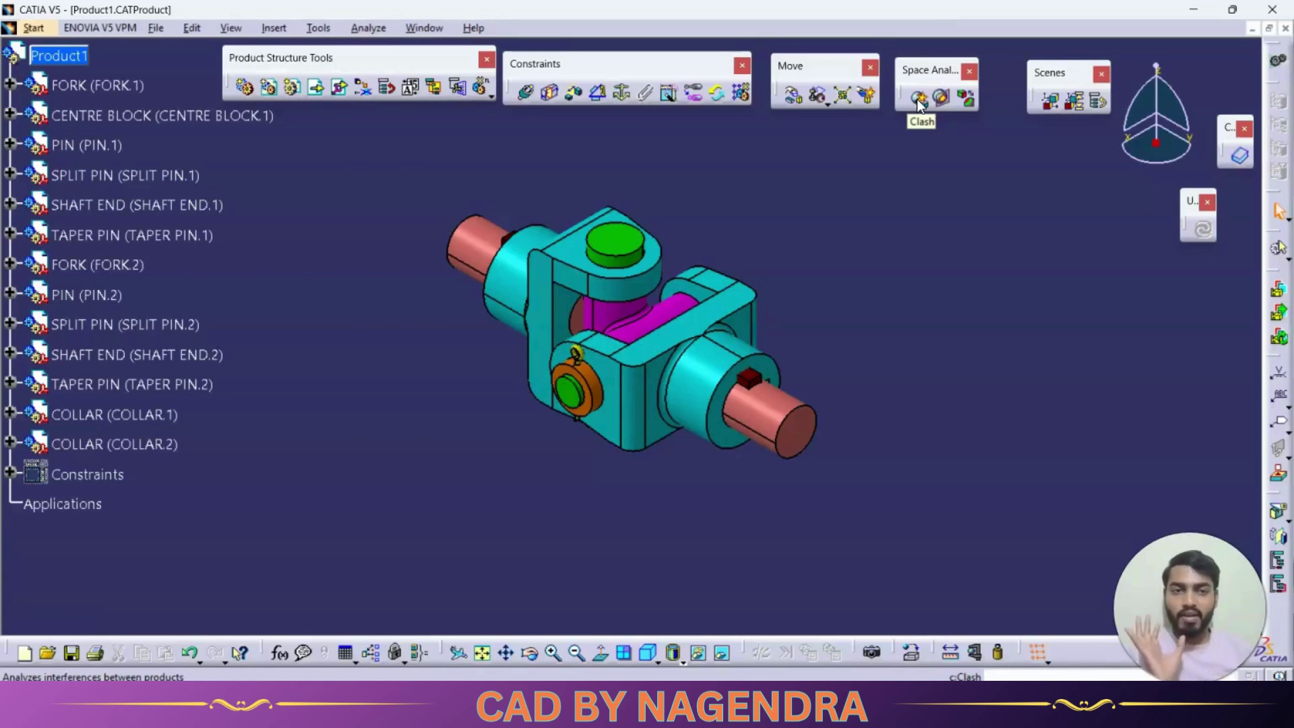
Pan and orbit the assembled coupling from several angles, ending on its other end.
middle_click_drag(621, 448, 724, 431)
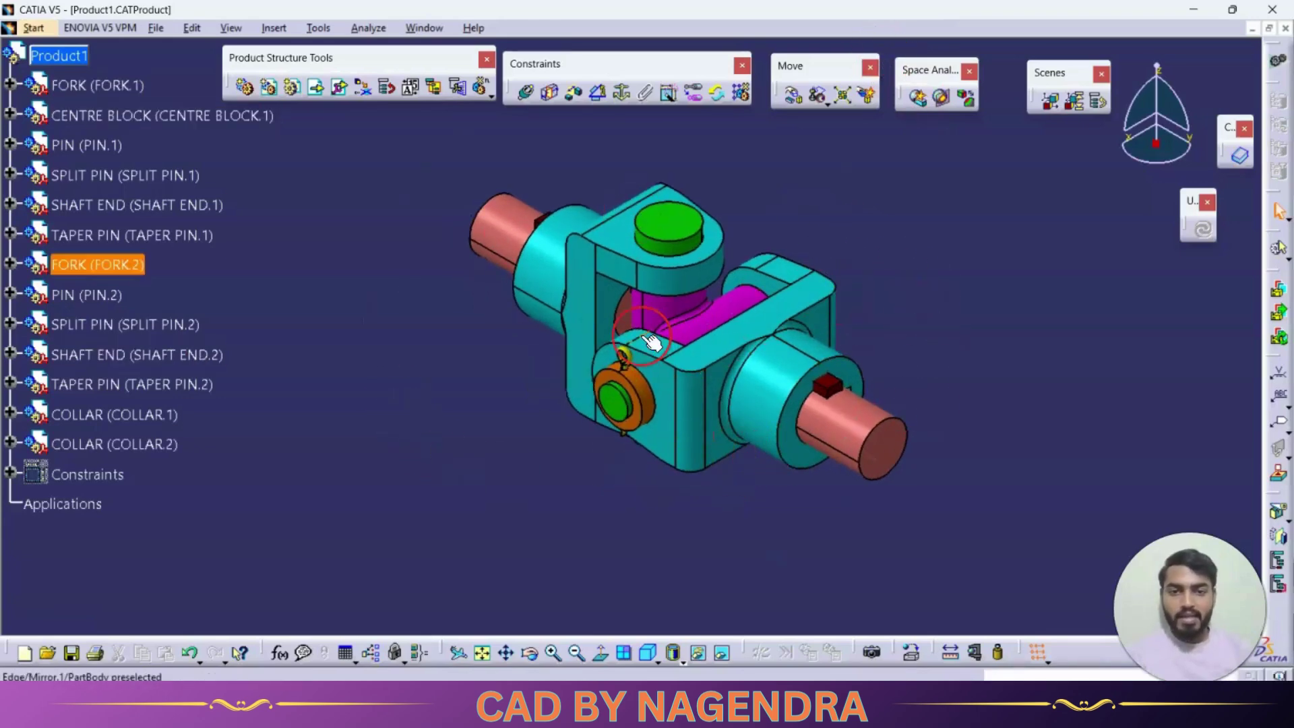
middle_click_drag(606, 395, 888, 418)
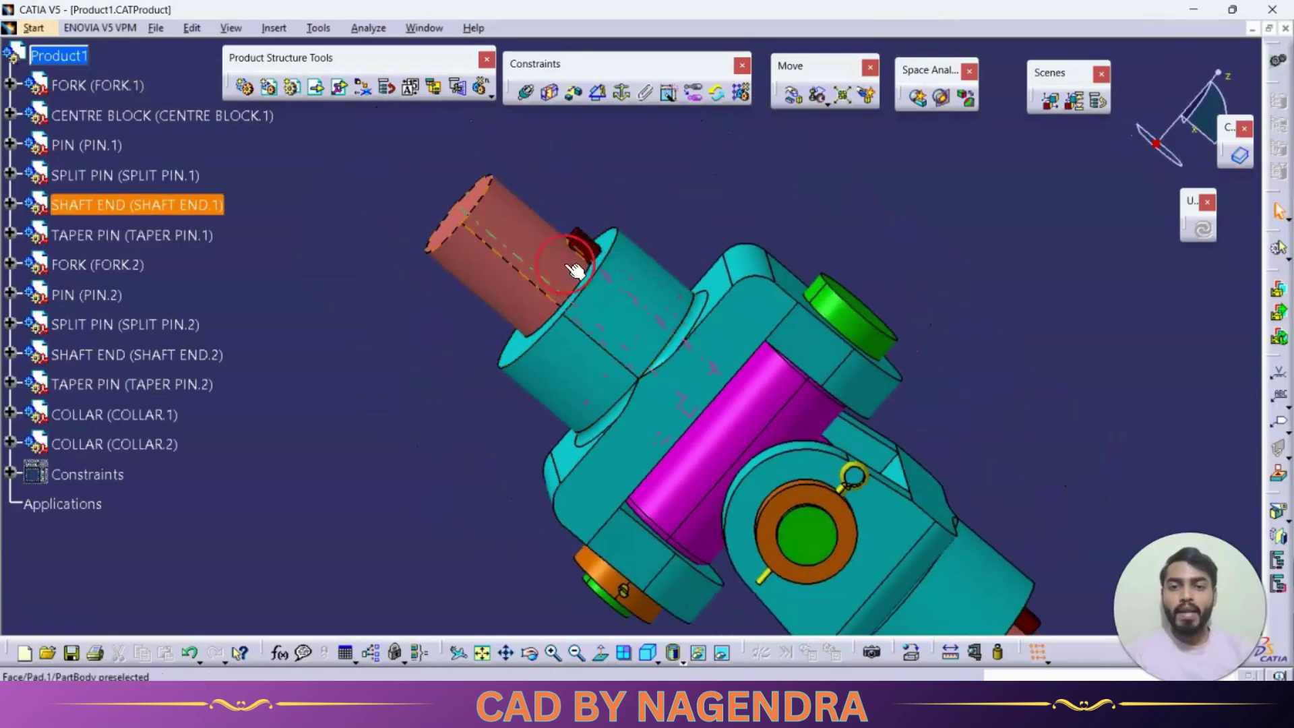
middle_click_drag(621, 239, 1002, 233)
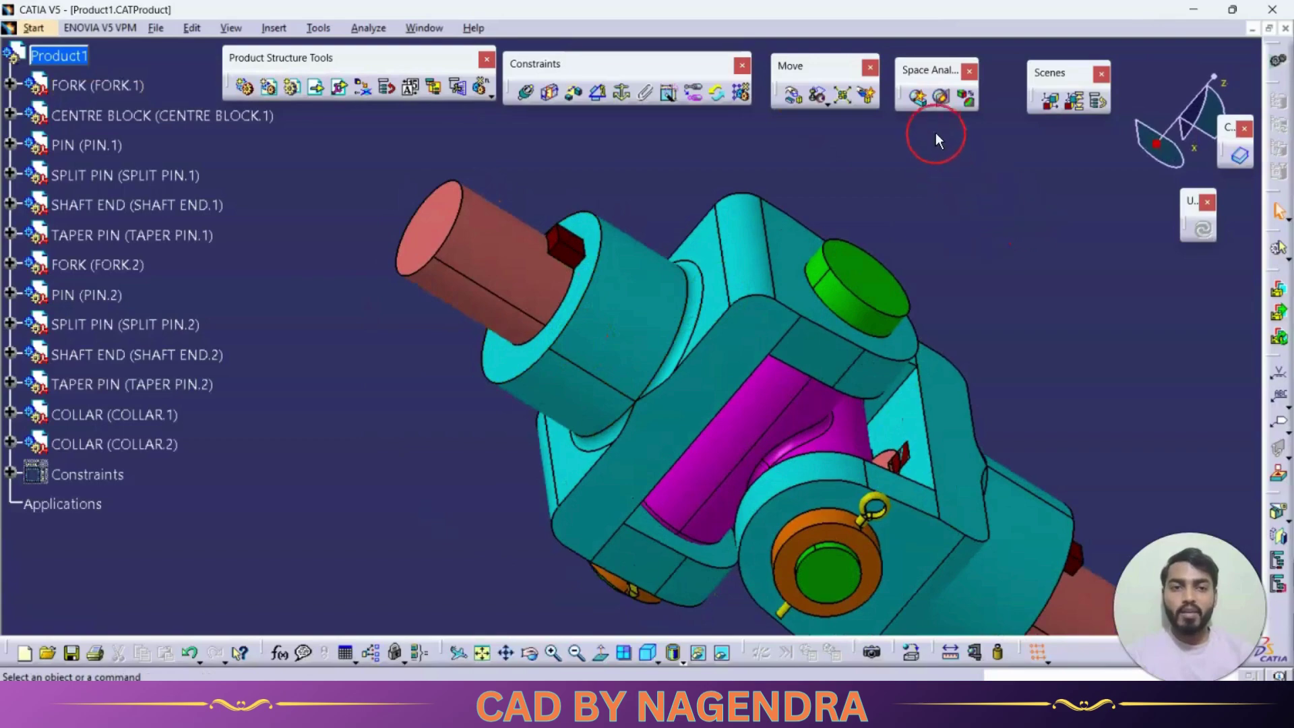
middle_click_drag(774, 309, 728, 256)
middle_click_drag(771, 307, 902, 514)
middle_click_drag(886, 532, 842, 310)
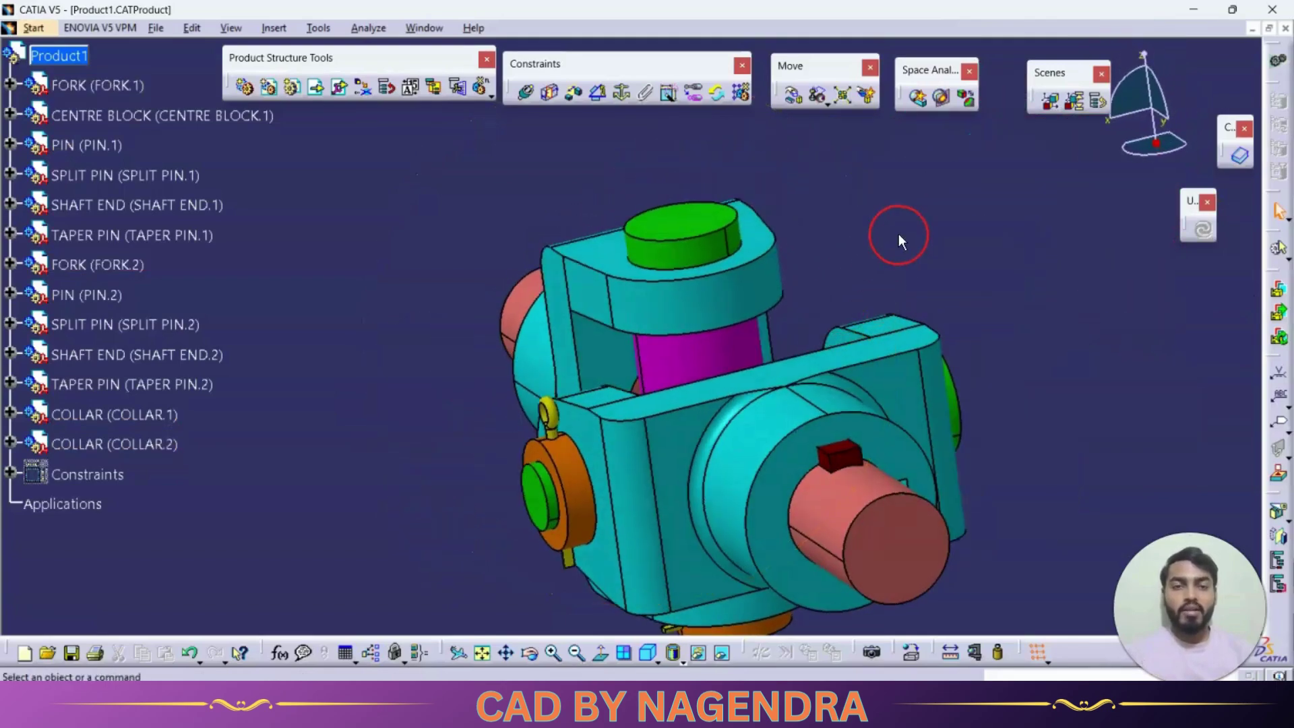
Start Clash, move its dialog above the model, and set type Clearance + Contact + Clash at 5mm.
left_click(922, 99)
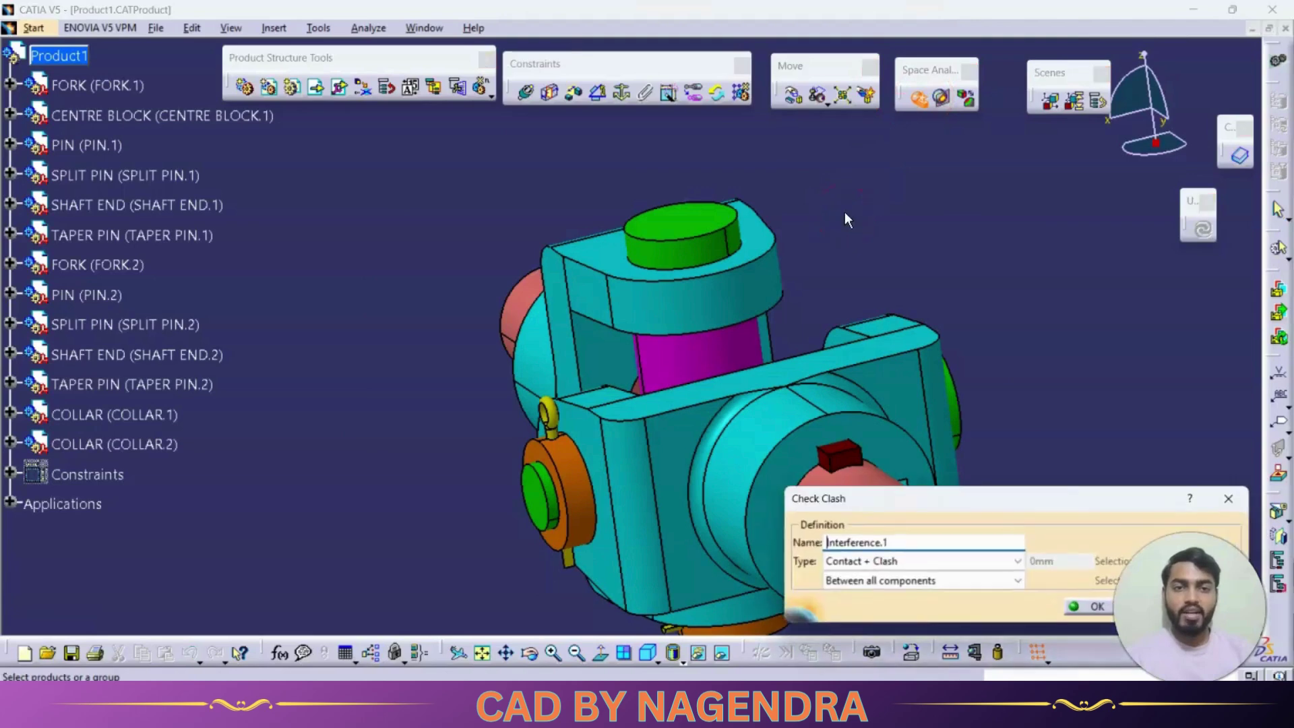
left_click_drag(991, 502, 984, 200)
mouse_move(792, 358)
middle_mouse_down()
mouse_move(728, 352)
mouse_move(791, 362)
middle_mouse_up()
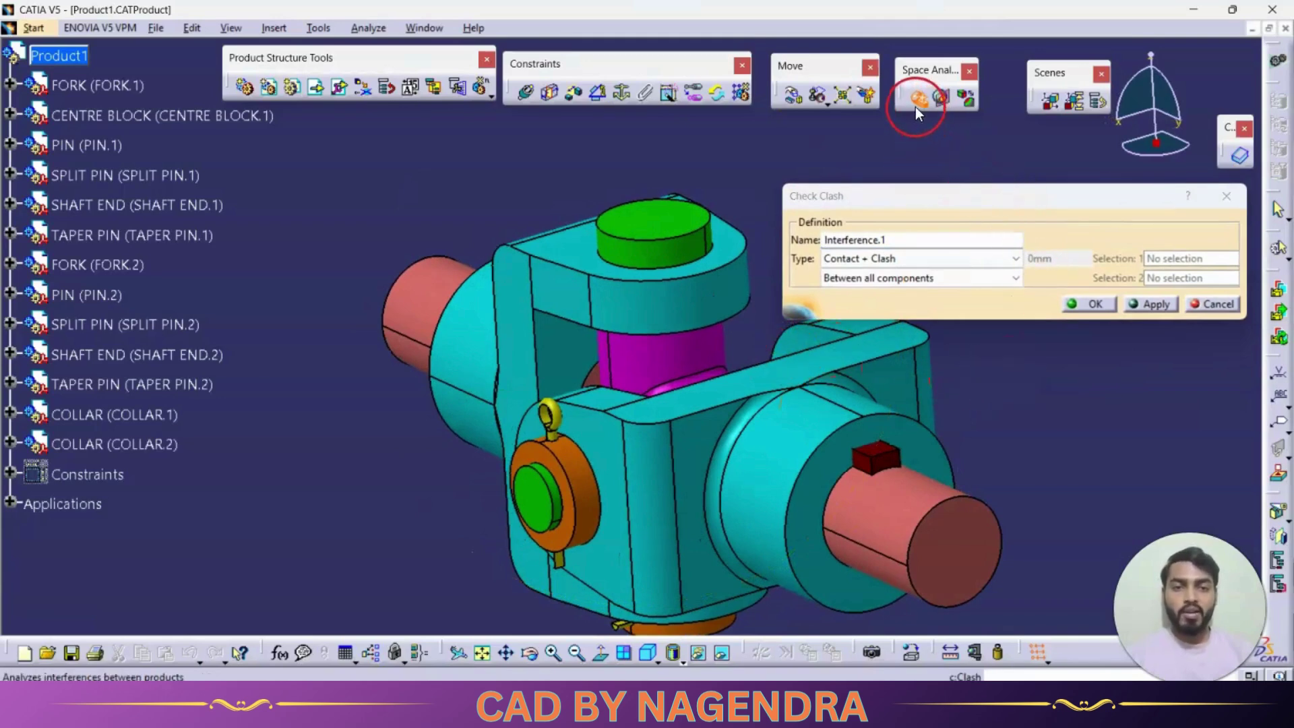
left_click(1007, 259)
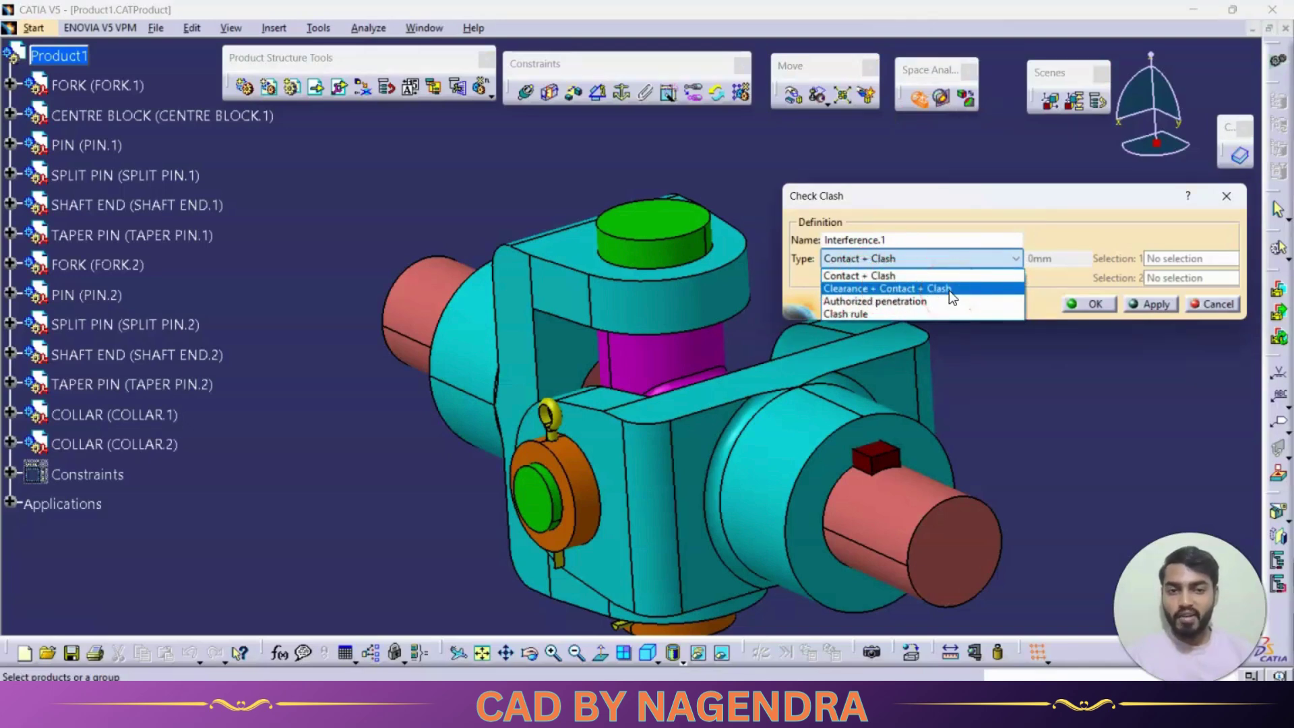
left_click(905, 274)
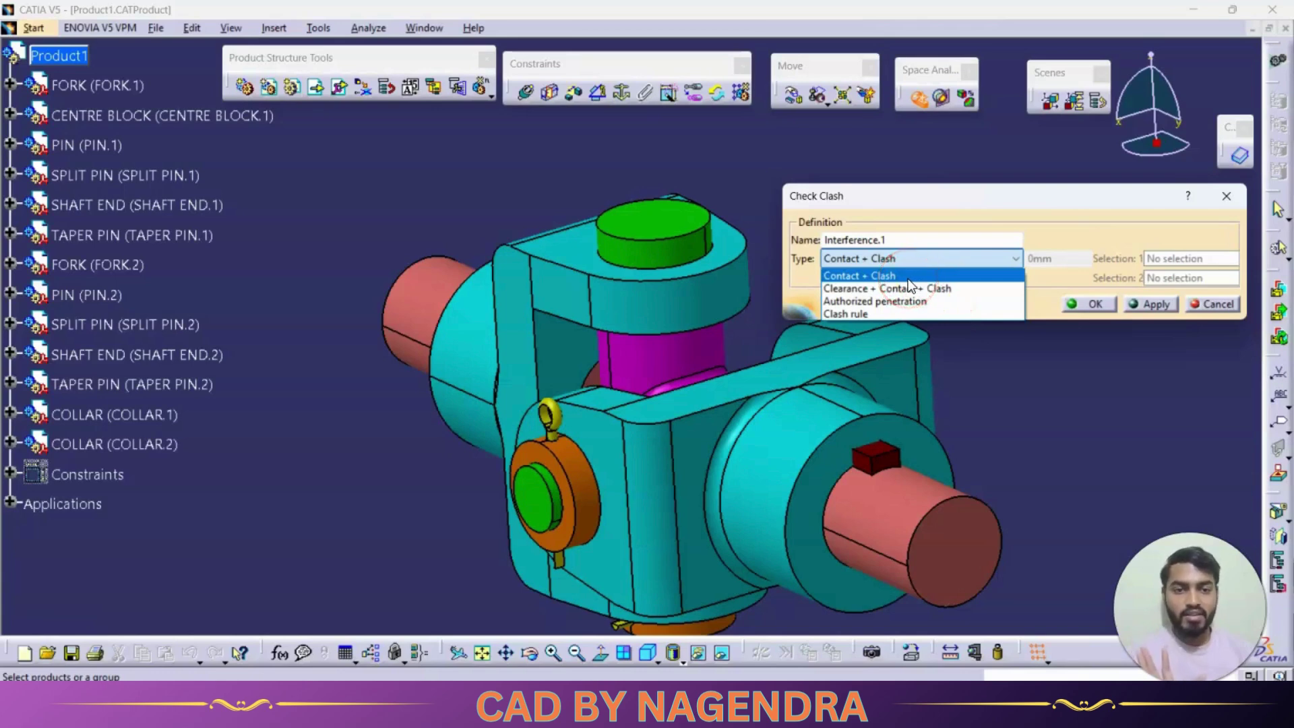
left_click(852, 291)
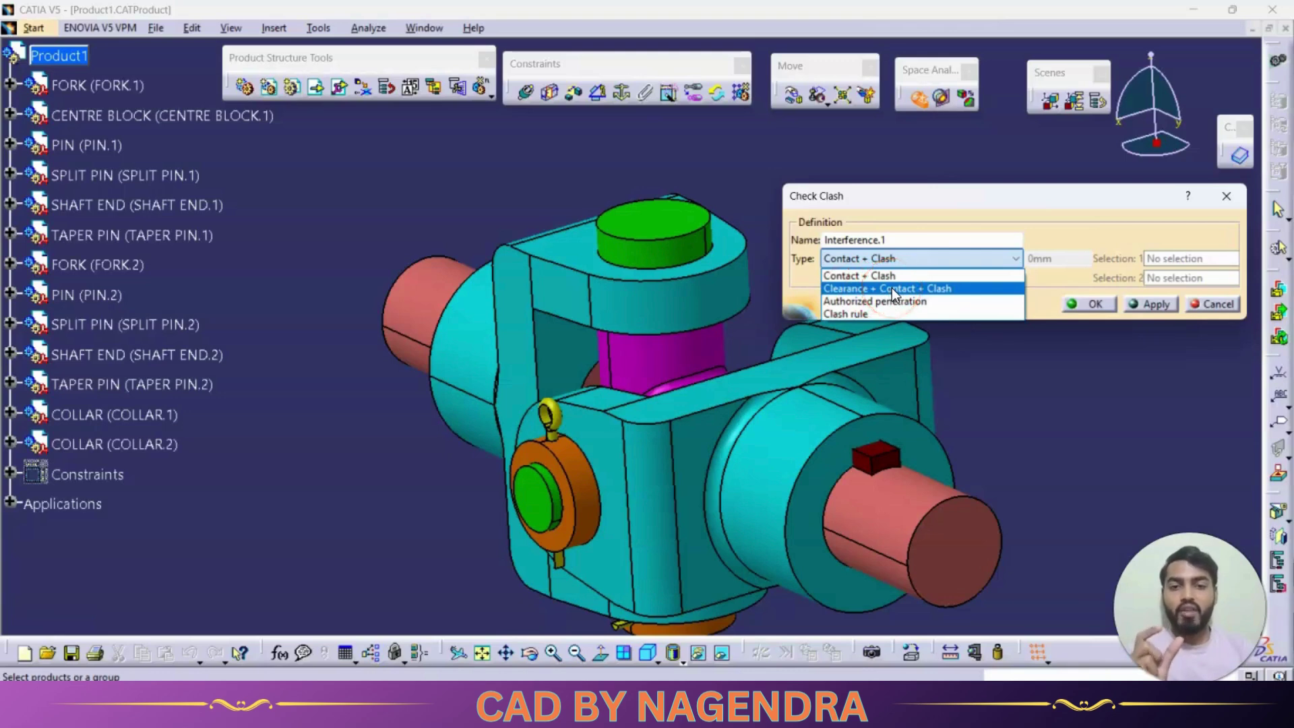
left_click(932, 291)
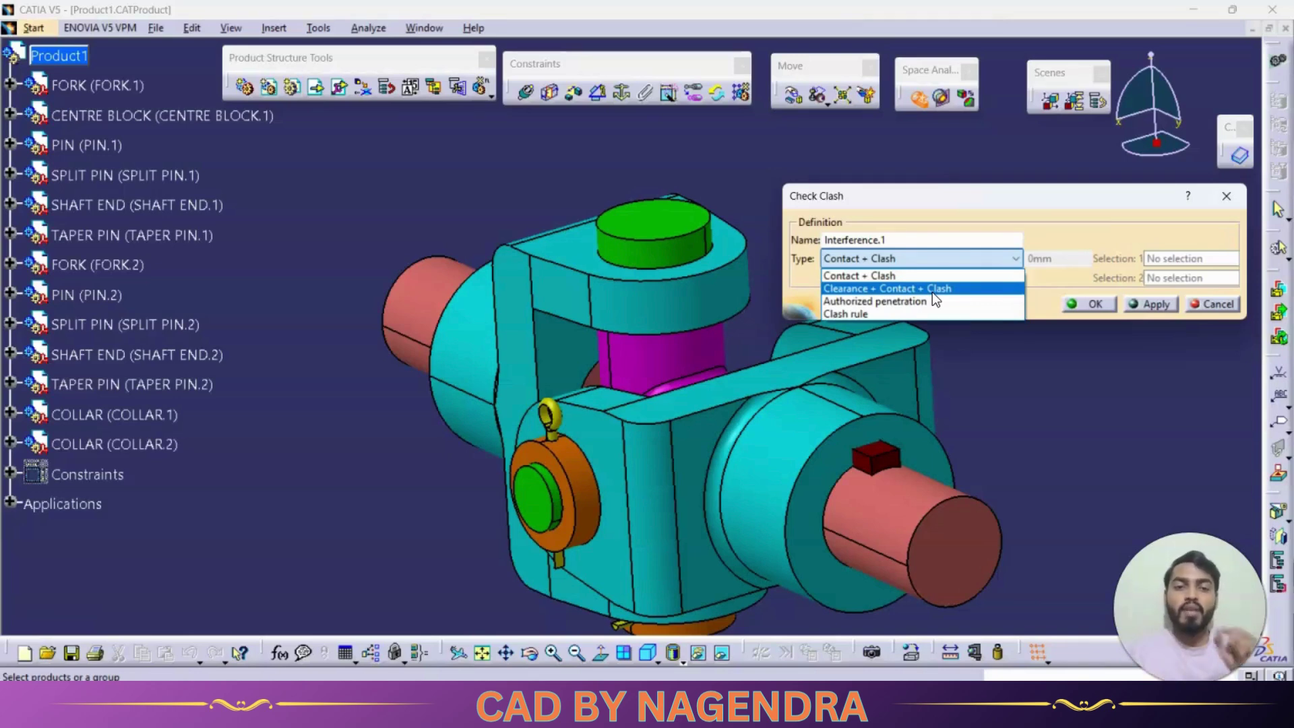
left_click(934, 288)
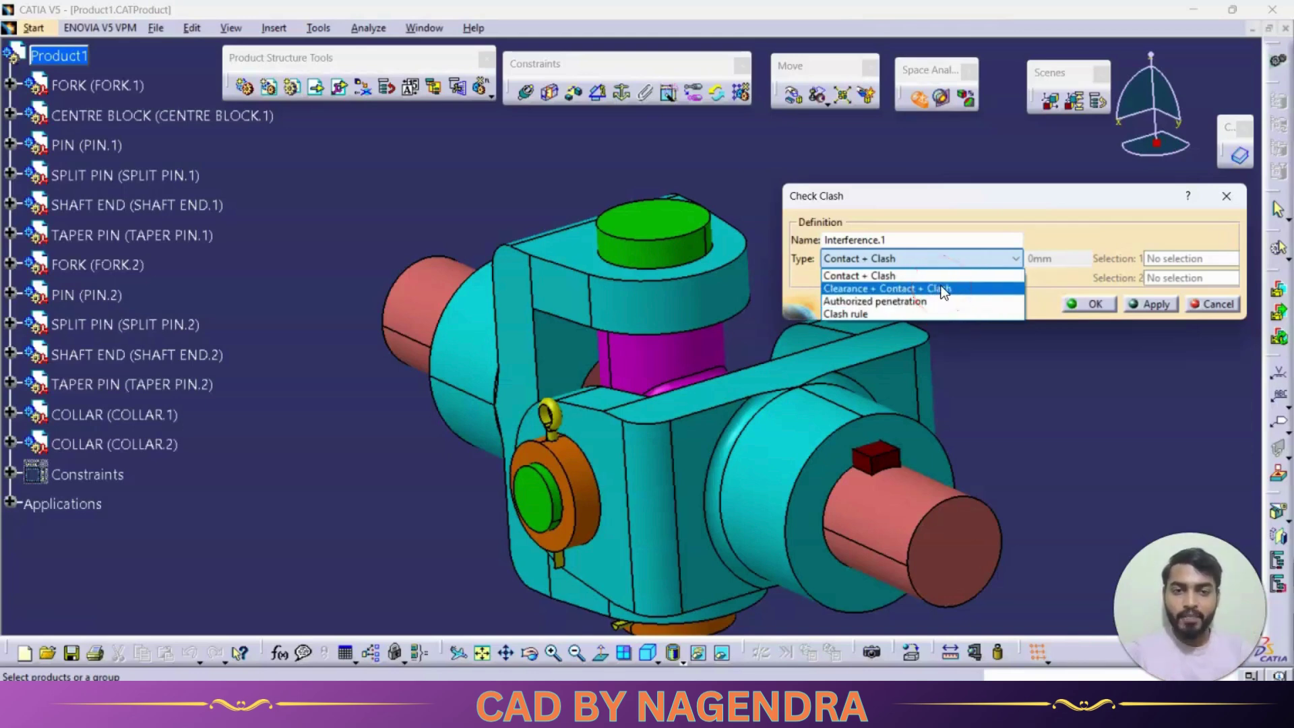
left_click(942, 291)
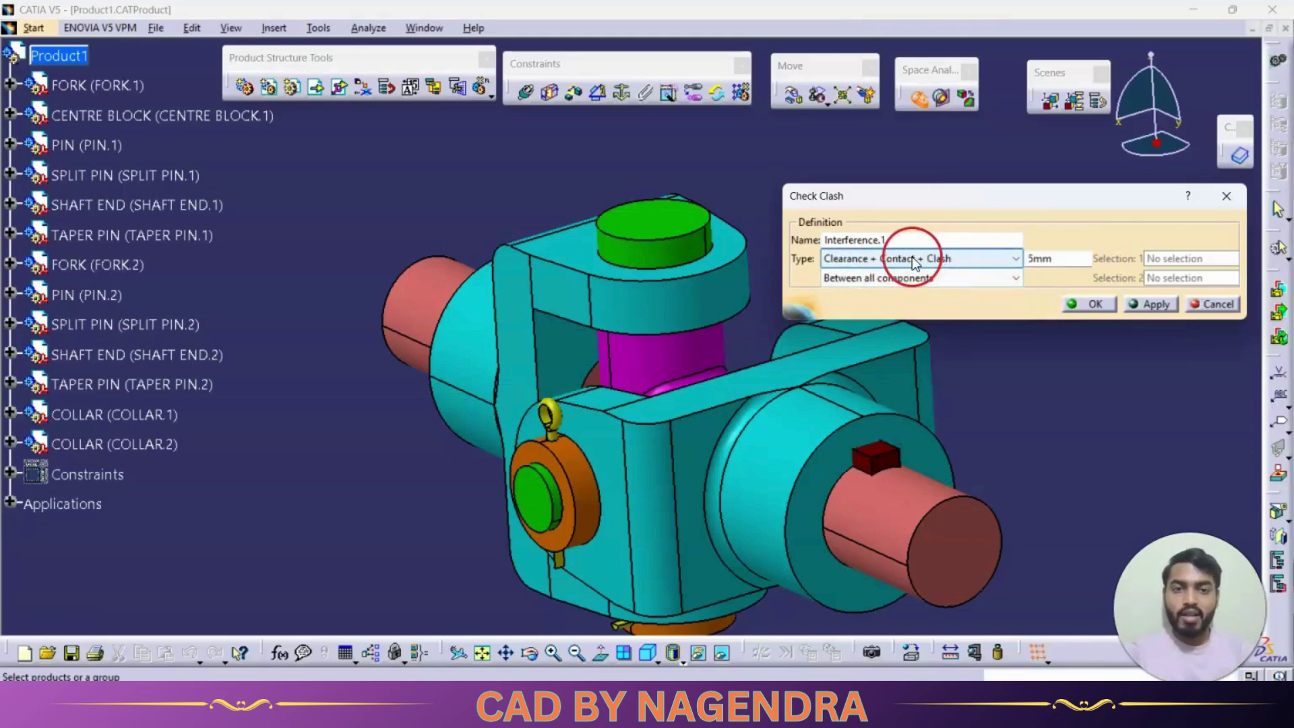
left_click(949, 278)
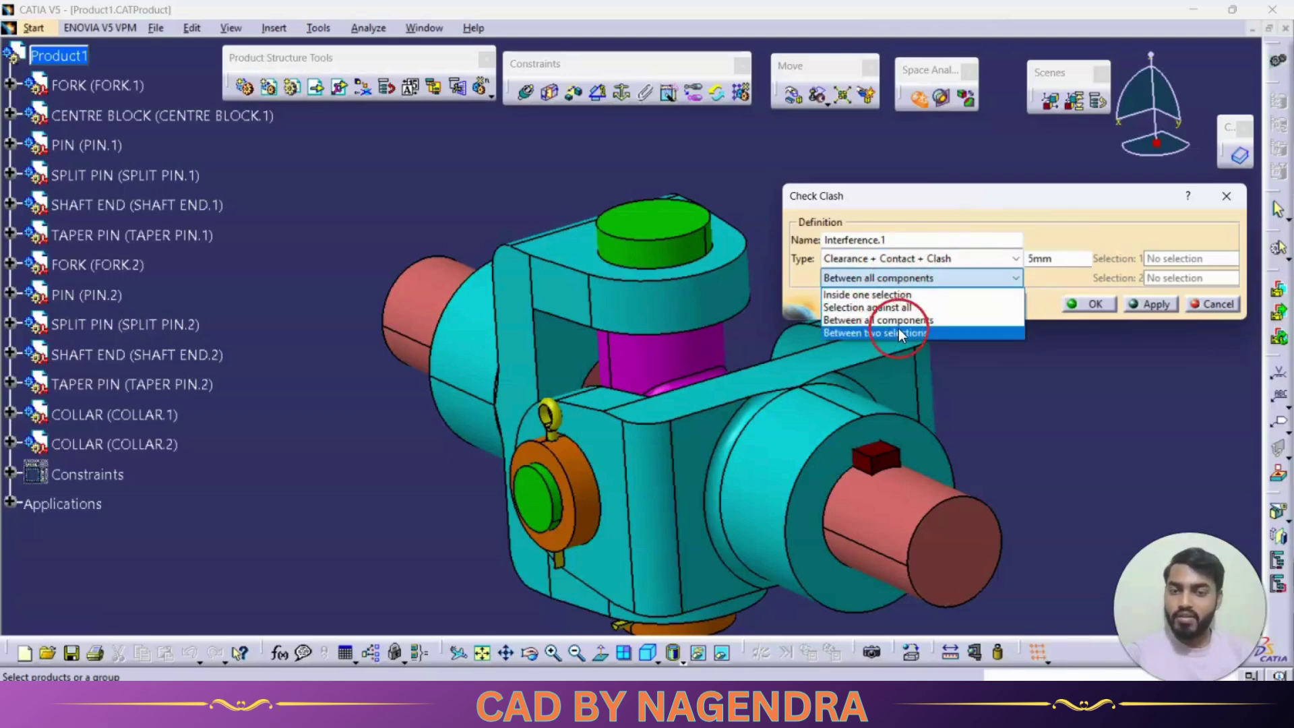
Try Between two selections with the centre block, then cancel the clash check.
left_click(915, 333)
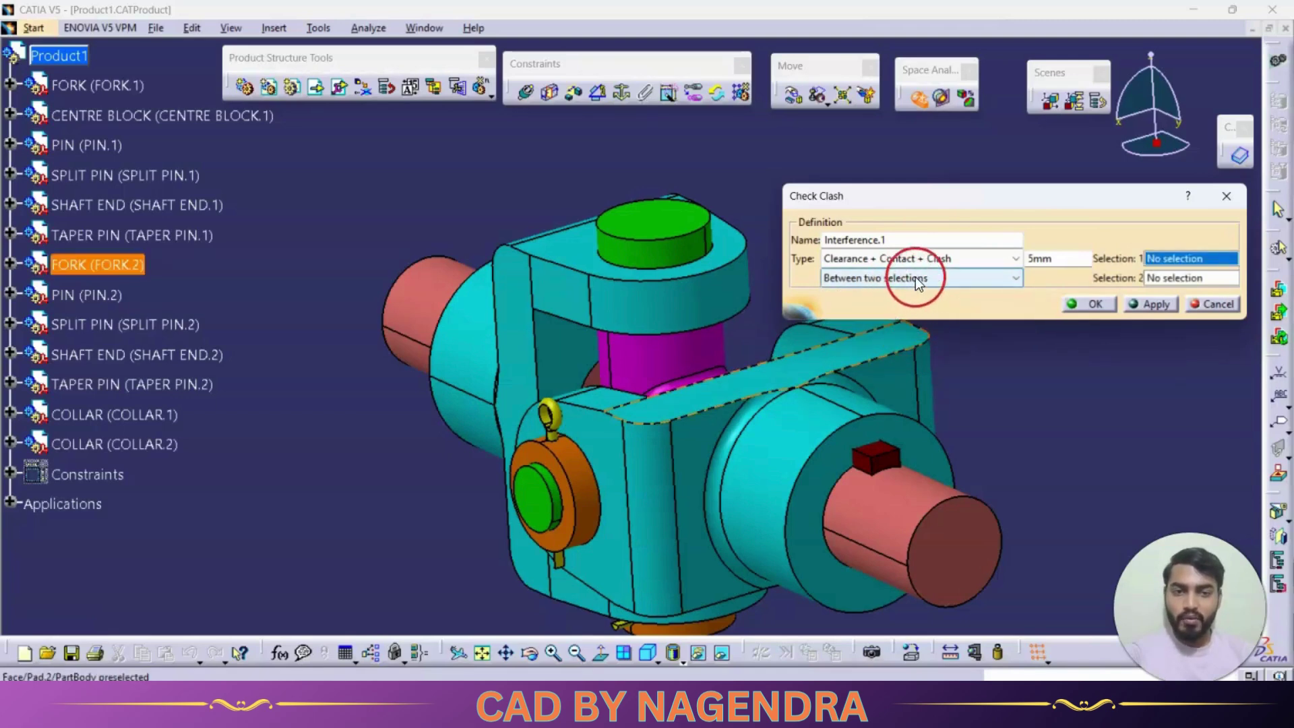
left_click(673, 363)
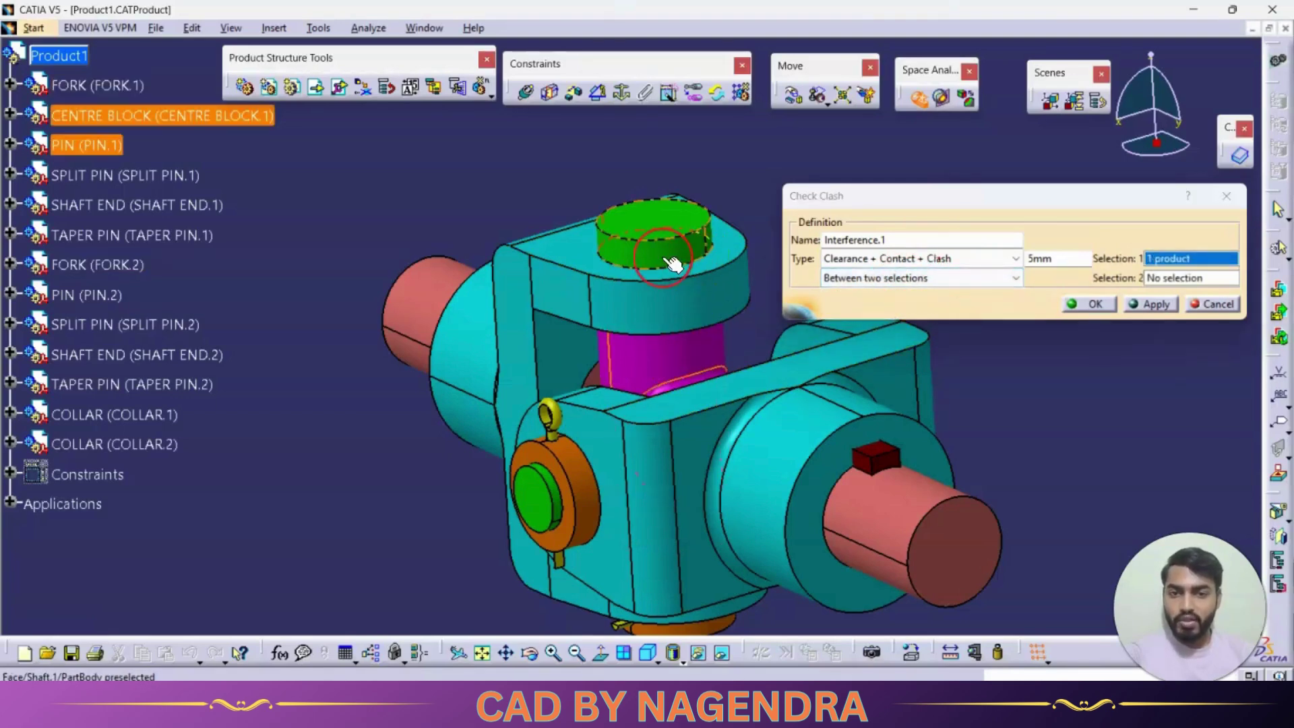
left_click(1209, 304)
Reopen Clash with Clearance + Contact + Clash type and Between two selections.
left_click(918, 98)
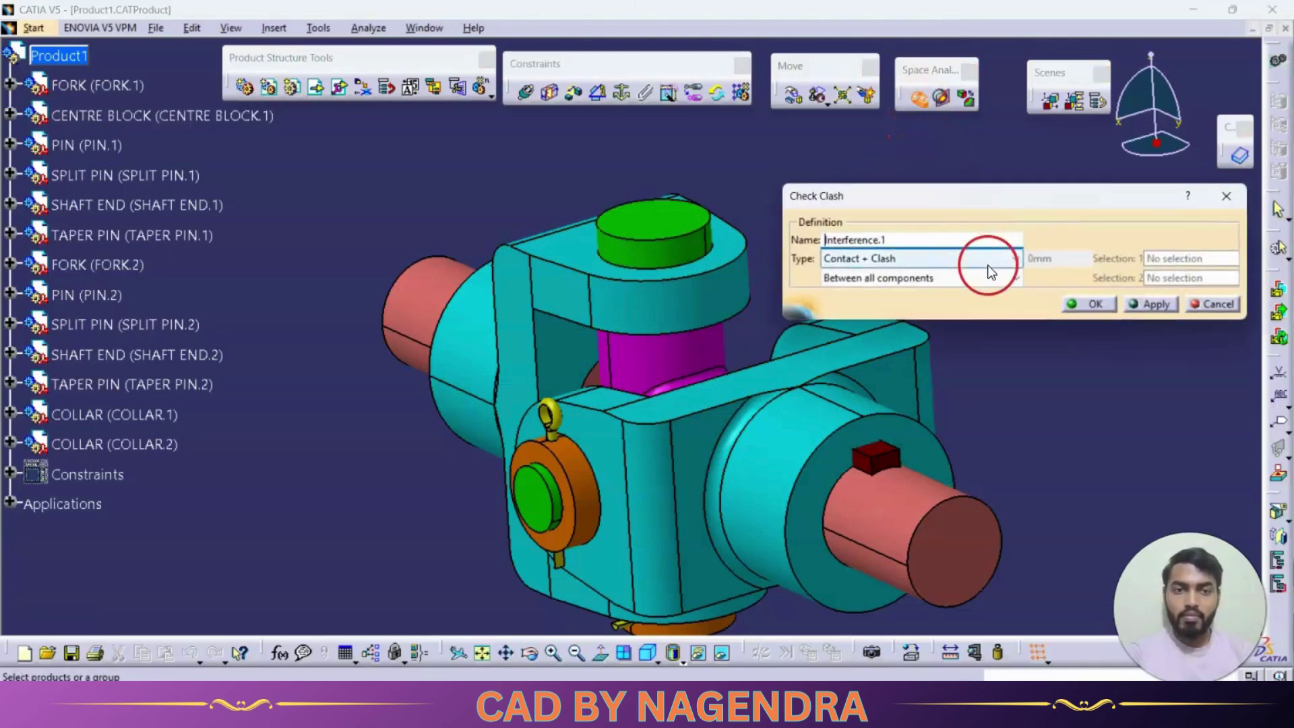
left_click(972, 268)
left_click(965, 285)
left_click(948, 280)
left_click(940, 331)
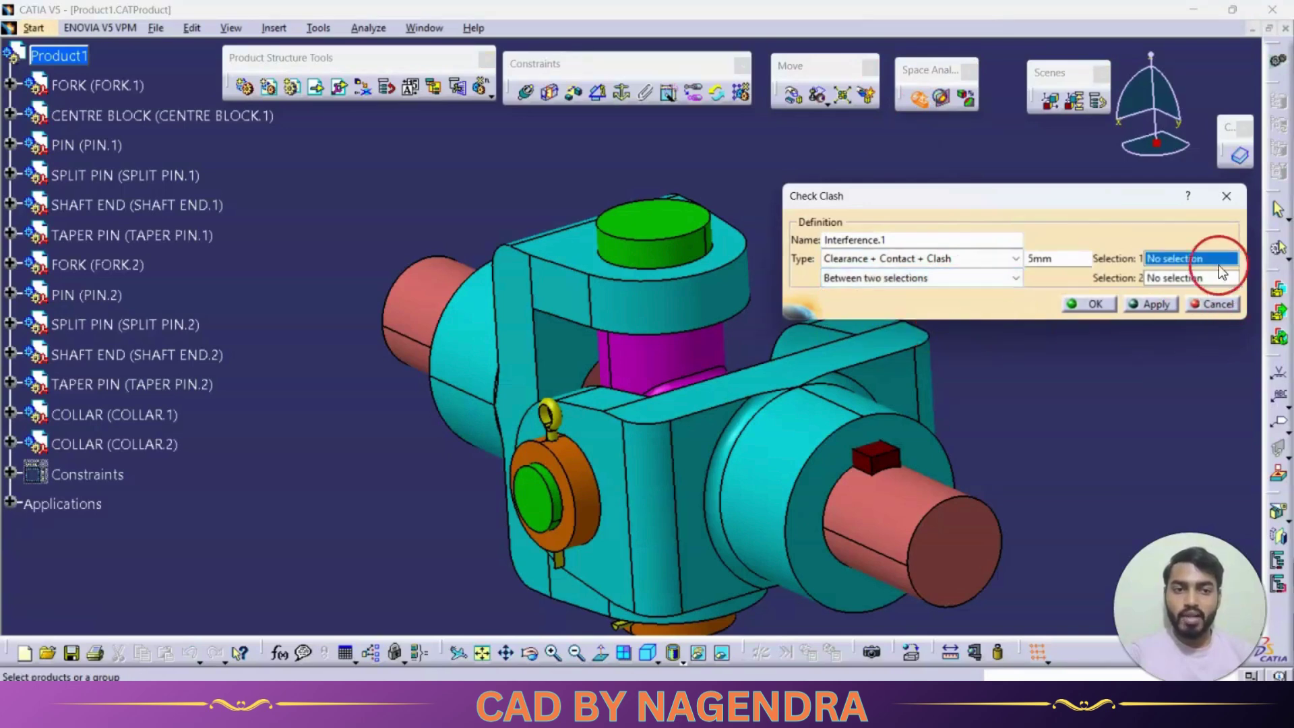
left_click(693, 249)
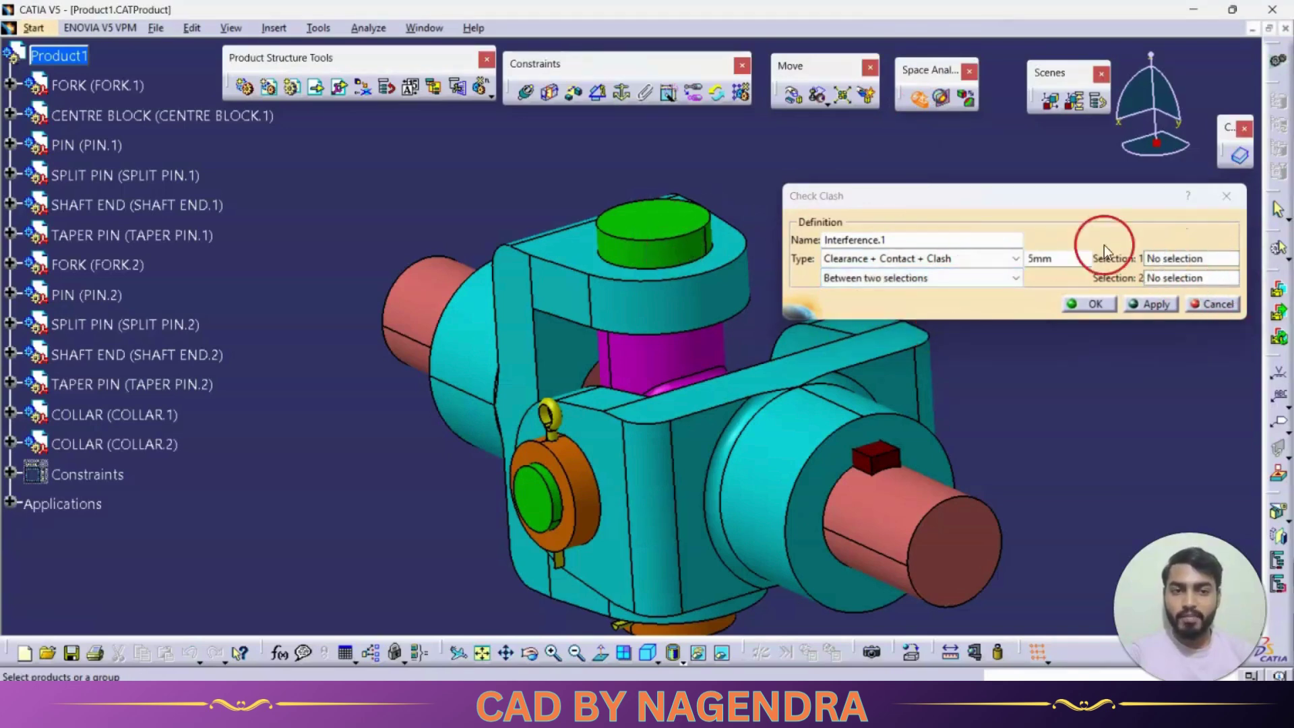
Check CENTRE BLOCK against PIN.1, review the single contact, and close the results.
left_click(1180, 258)
left_click(661, 354)
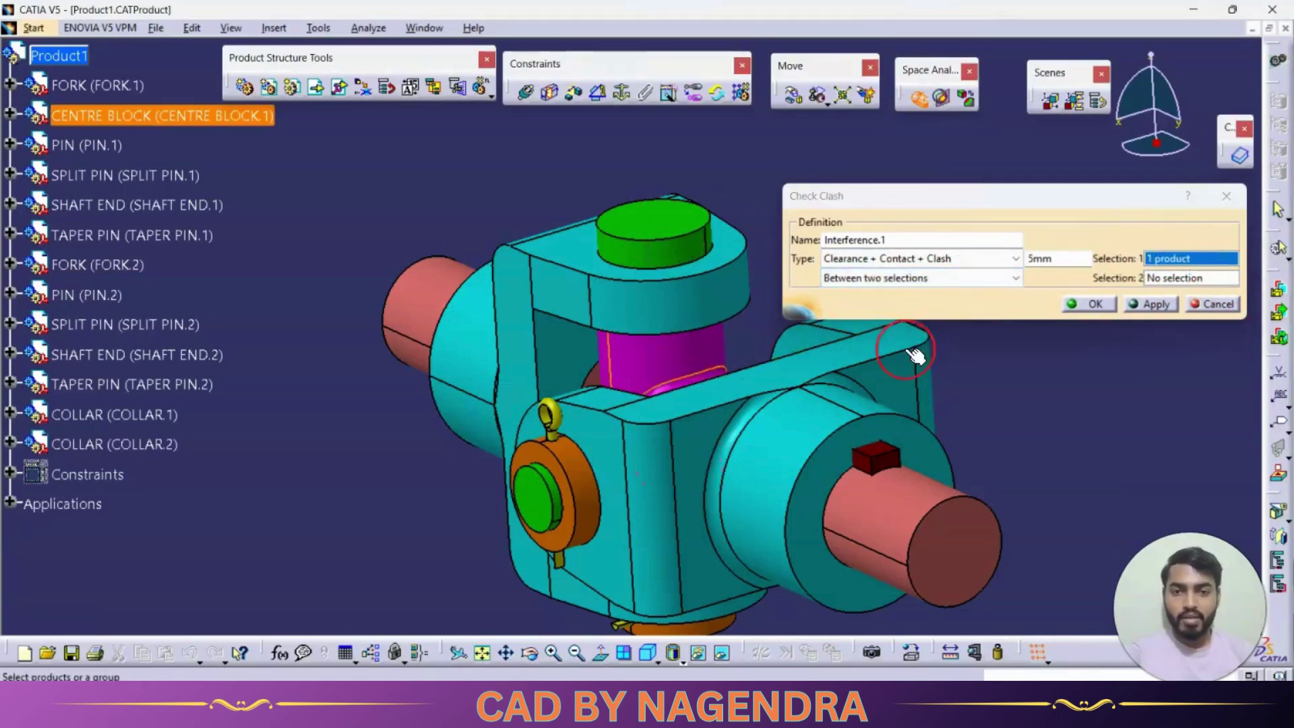
left_click(1176, 278)
left_click(674, 226)
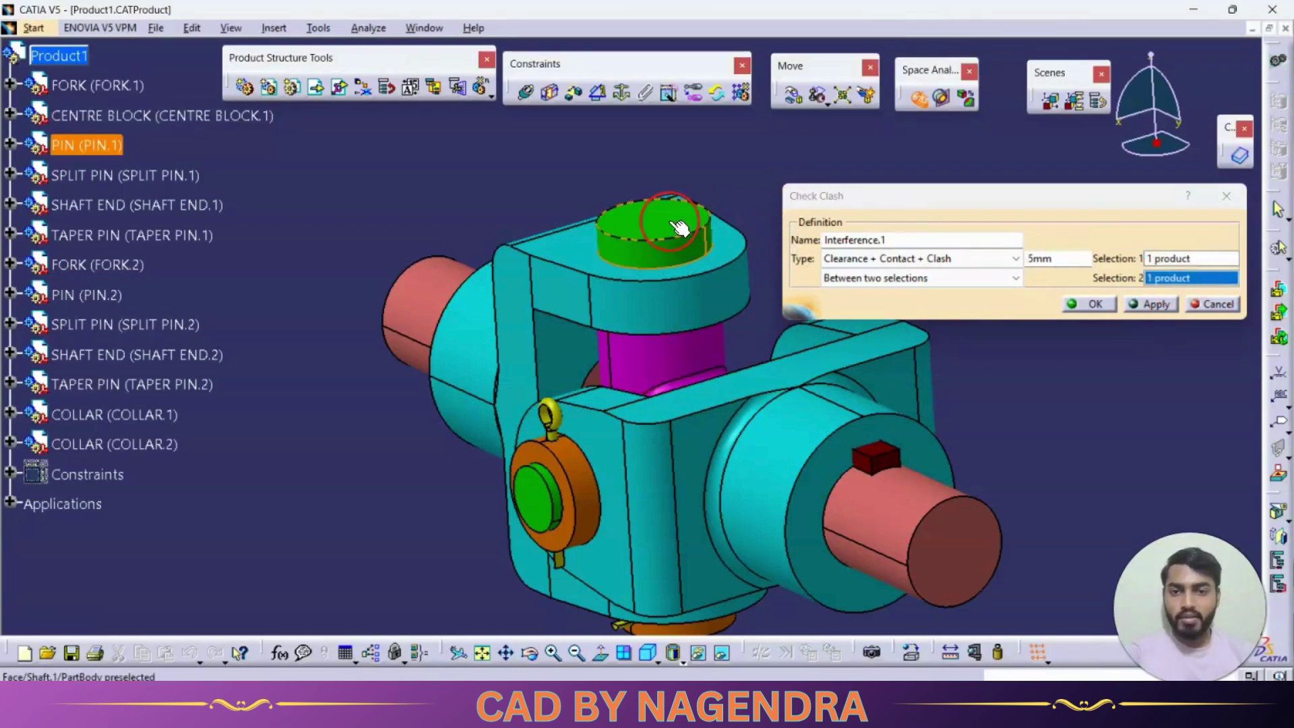
left_click(1154, 304)
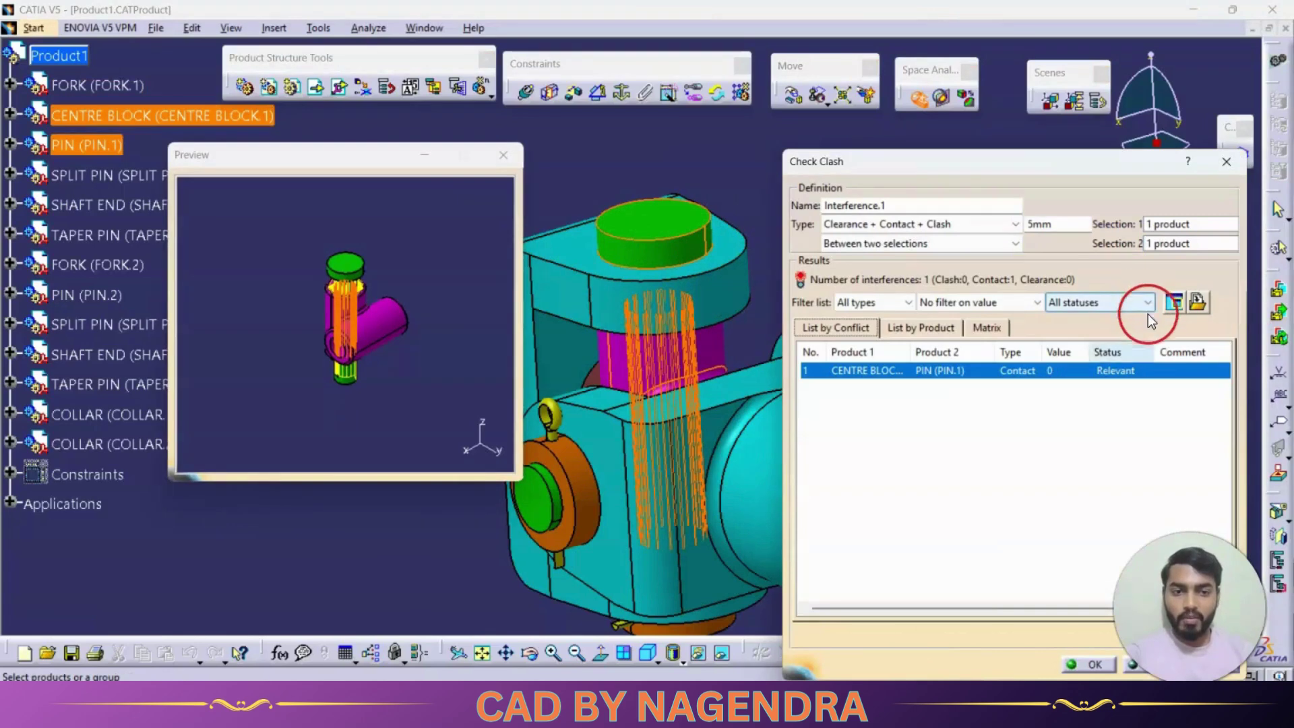
middle_click_drag(277, 399, 392, 223)
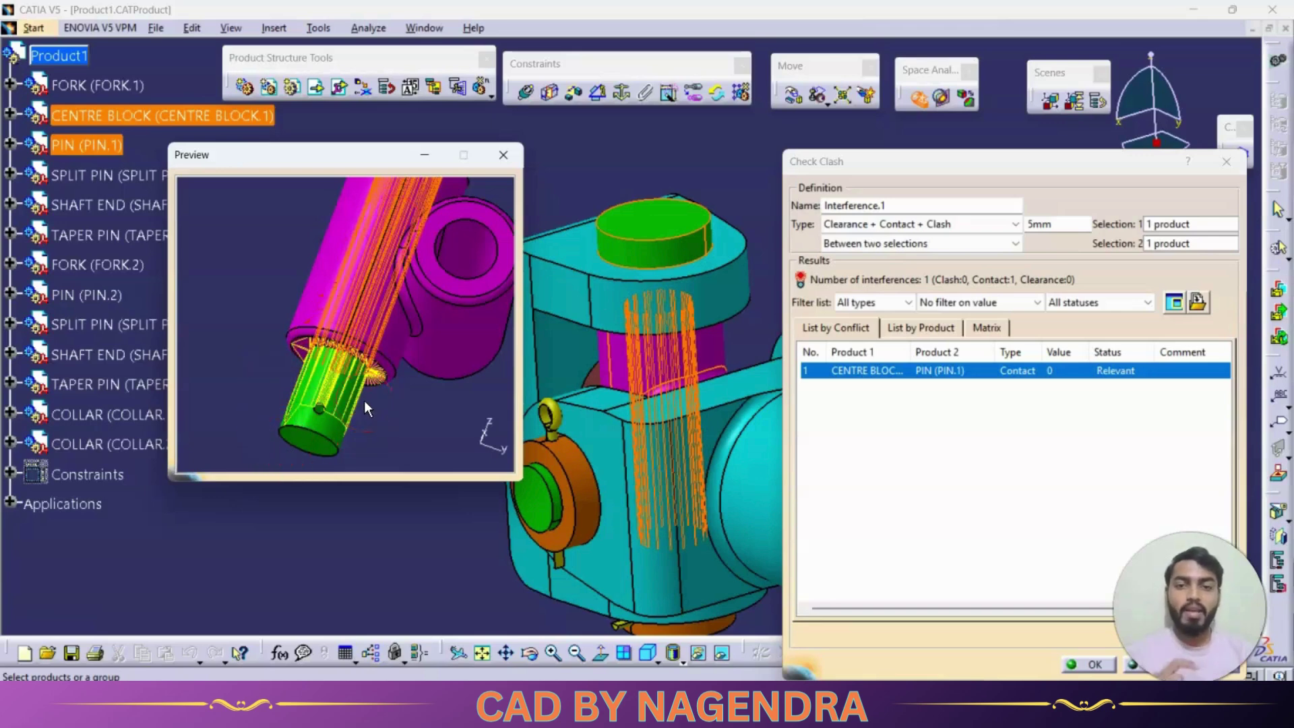
left_click(502, 155)
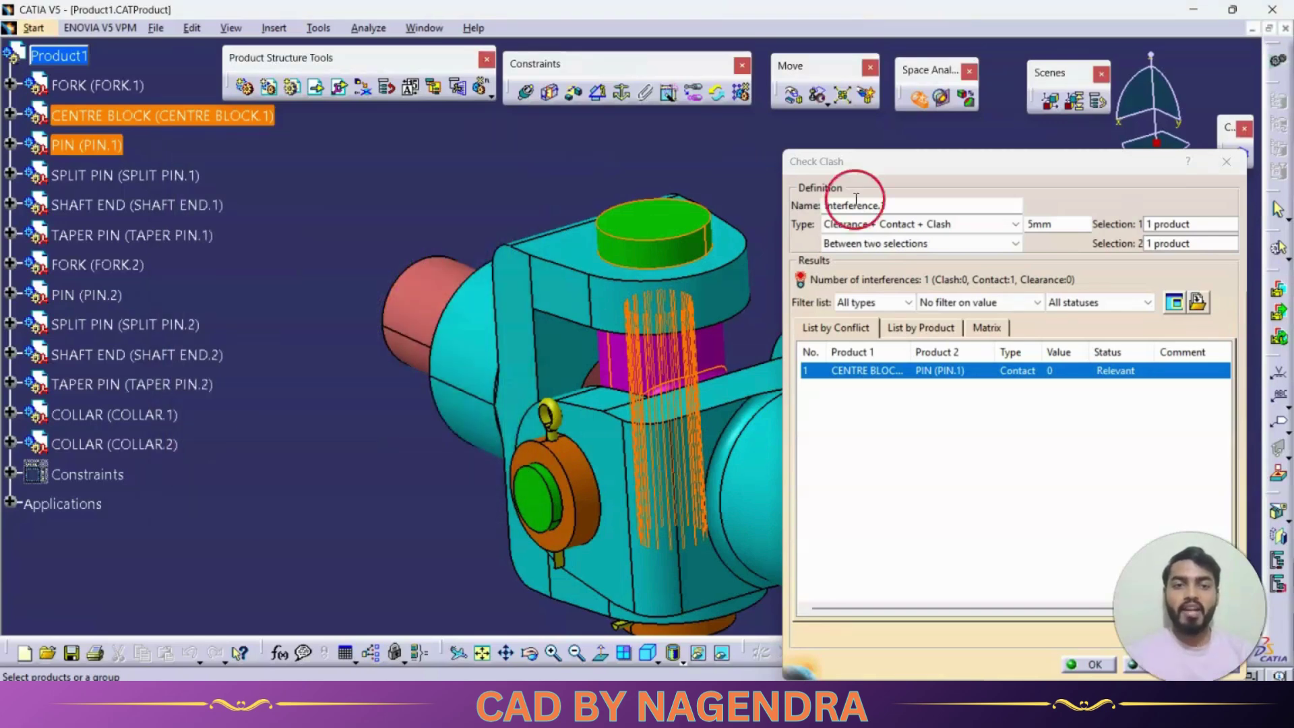
left_click(1226, 163)
Run a Clearance + Contact + Clash check between all components.
left_click(918, 97)
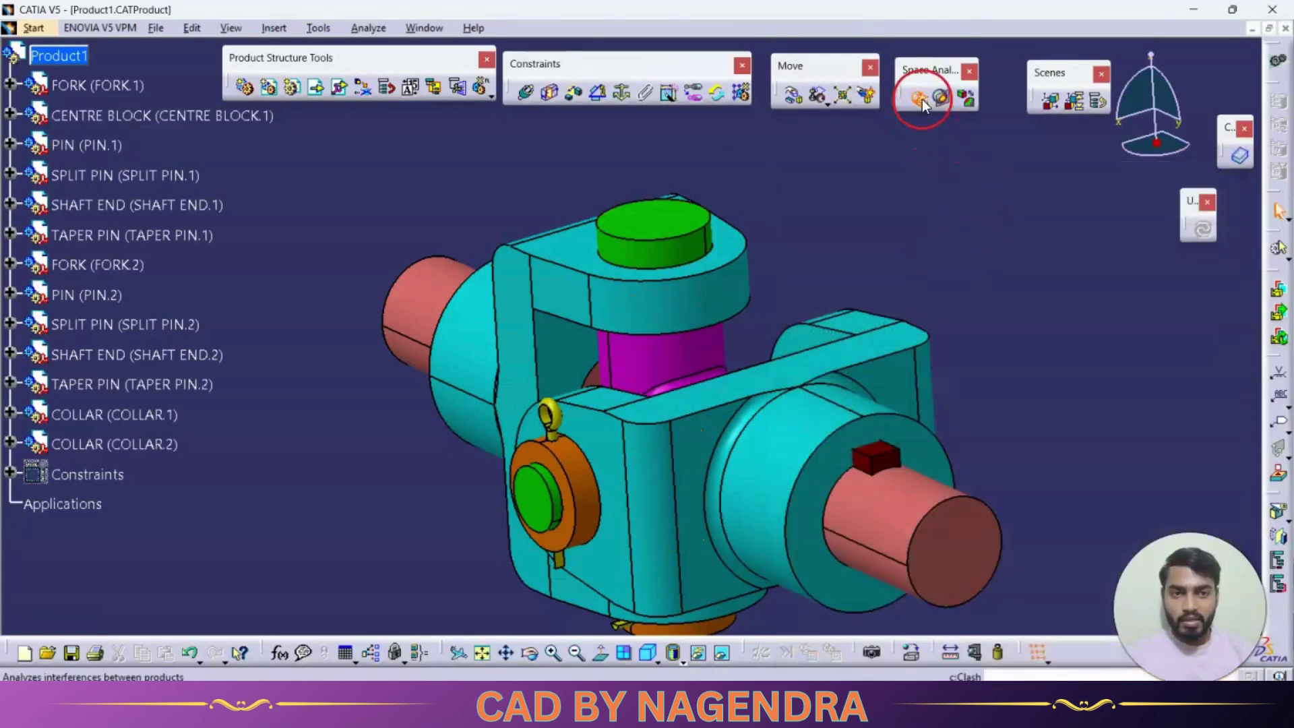
left_click(937, 258)
left_click(936, 285)
left_click(904, 277)
left_click(912, 314)
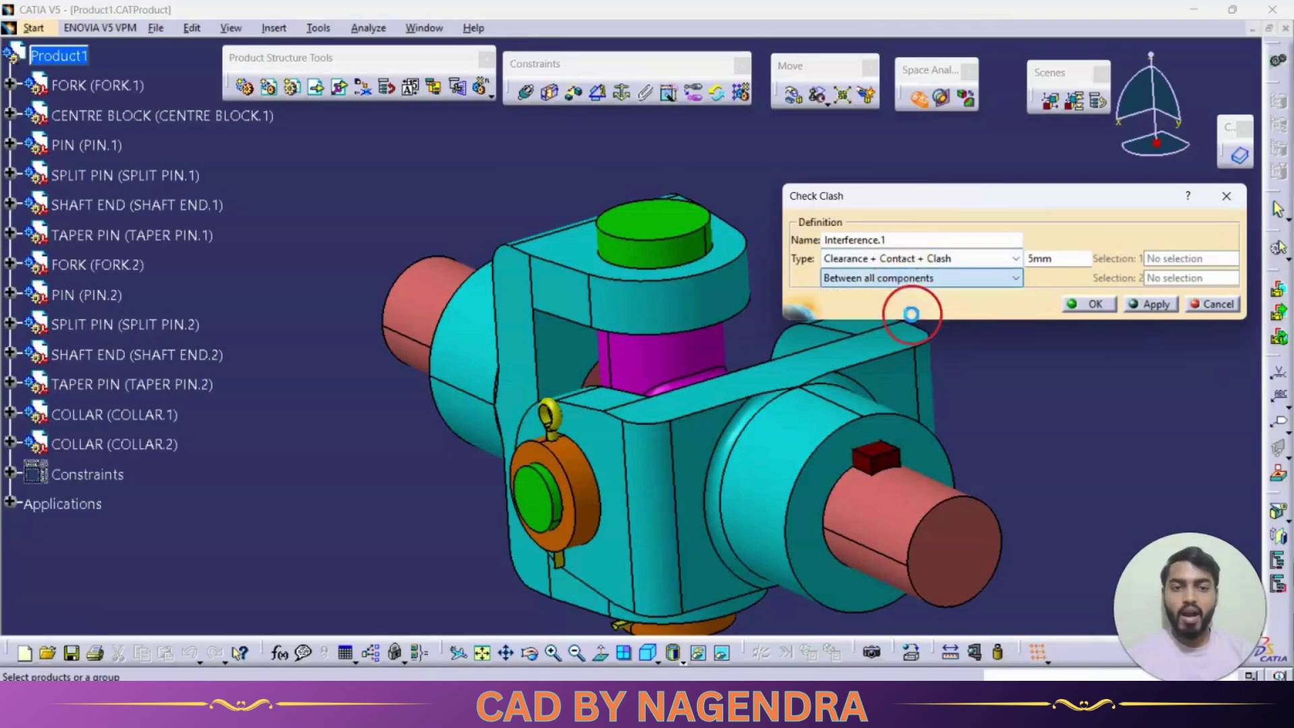
left_click(1152, 304)
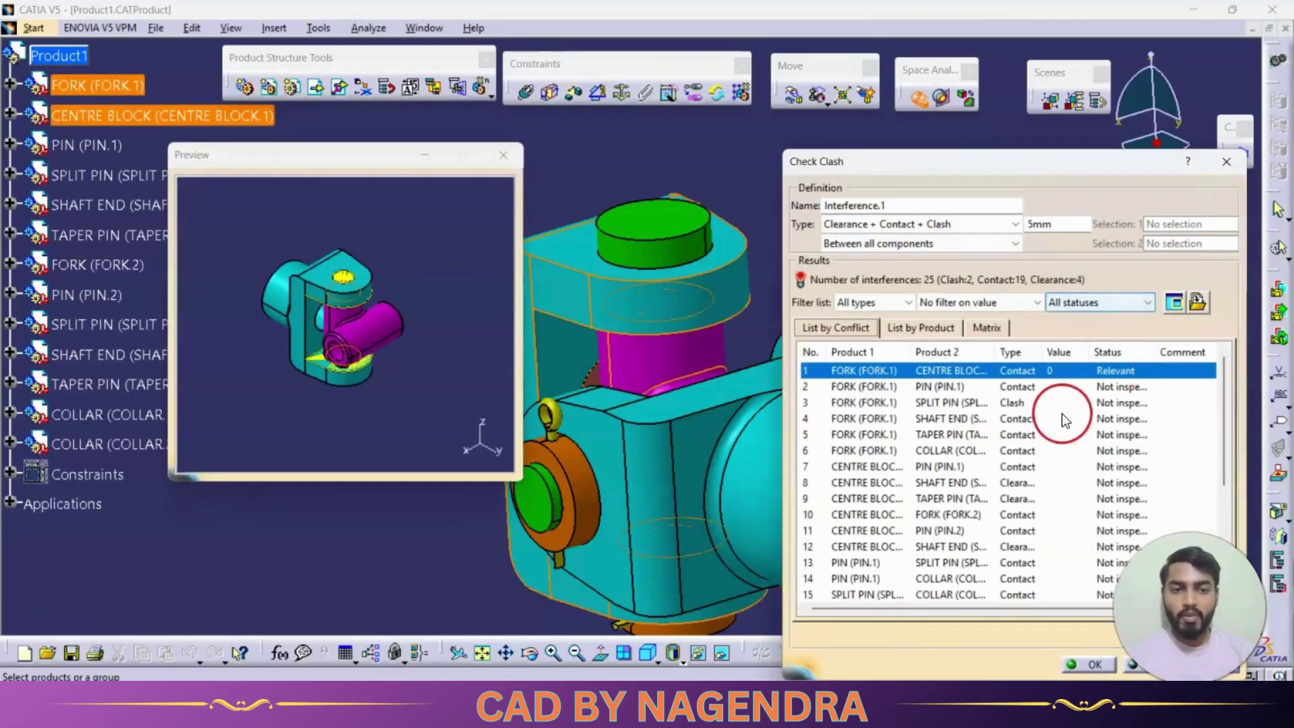
Inspect the 0.14mm fork–split pin clash in the preview, then accept the results with OK.
left_click(1012, 402)
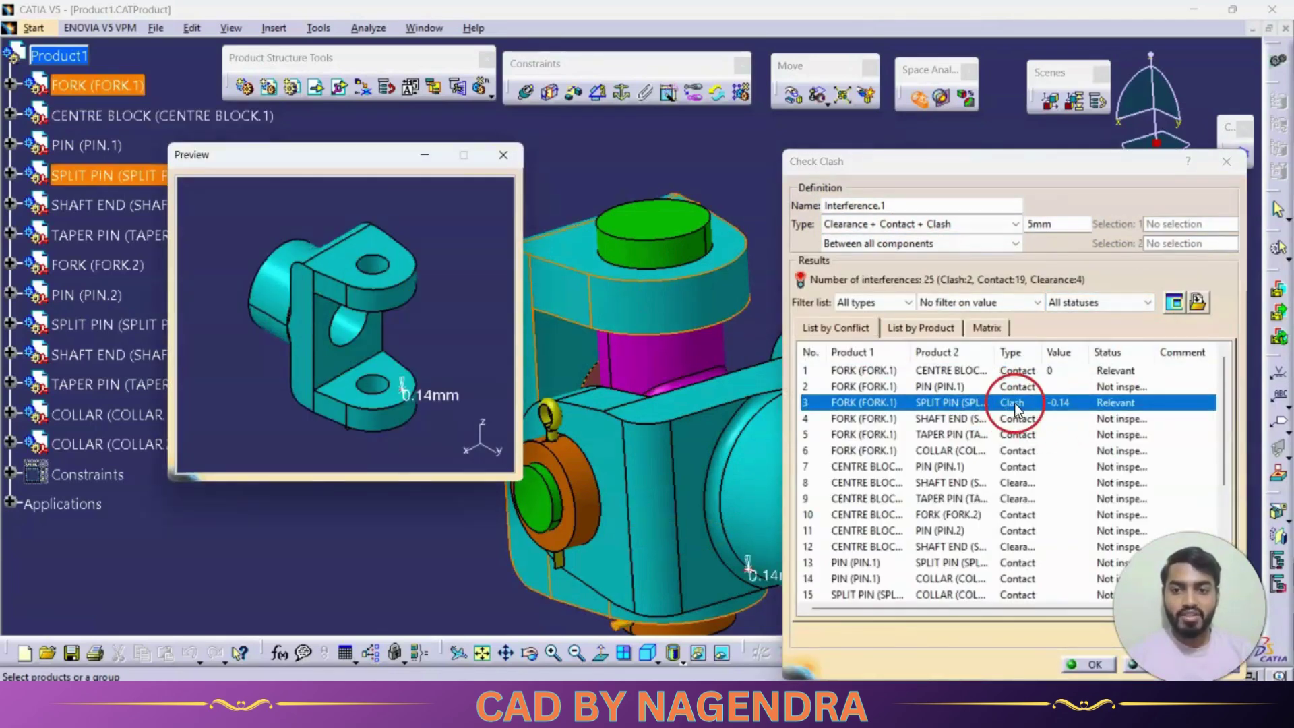
middle_click_drag(359, 364, 426, 251)
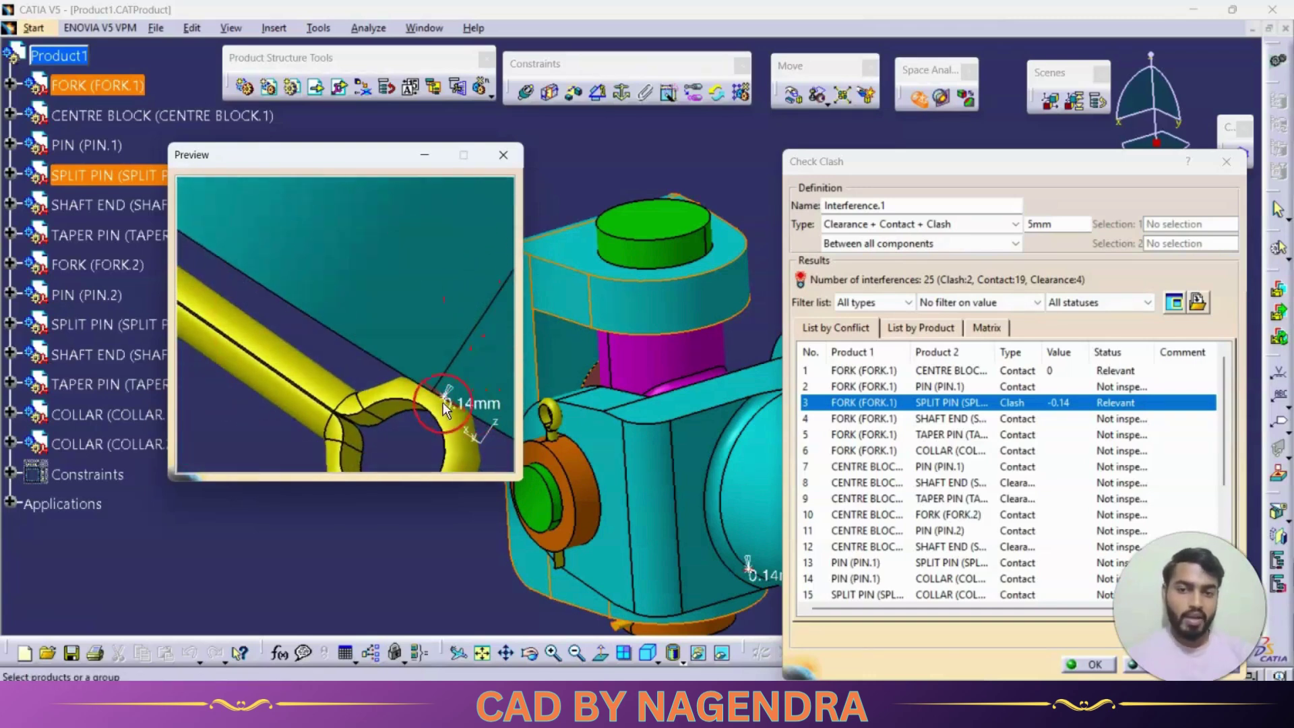
middle_click_drag(450, 408, 437, 395)
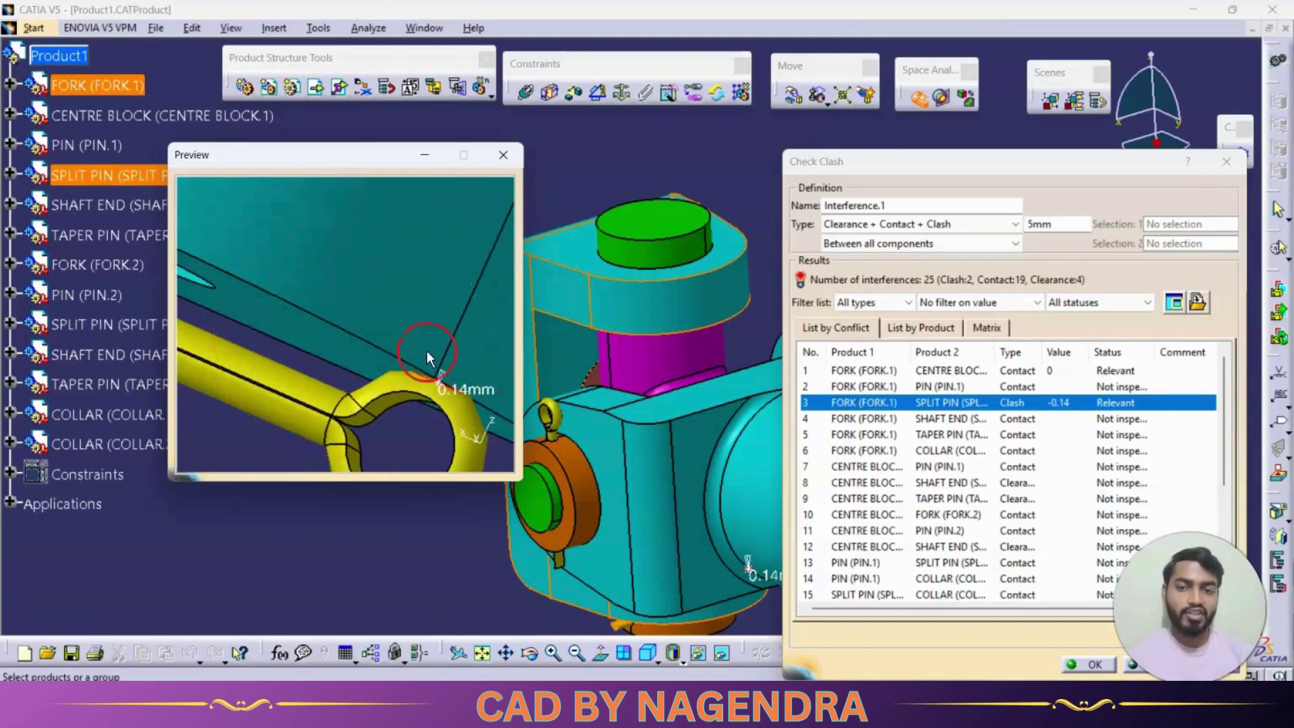
scroll(924, 447, "down", 4)
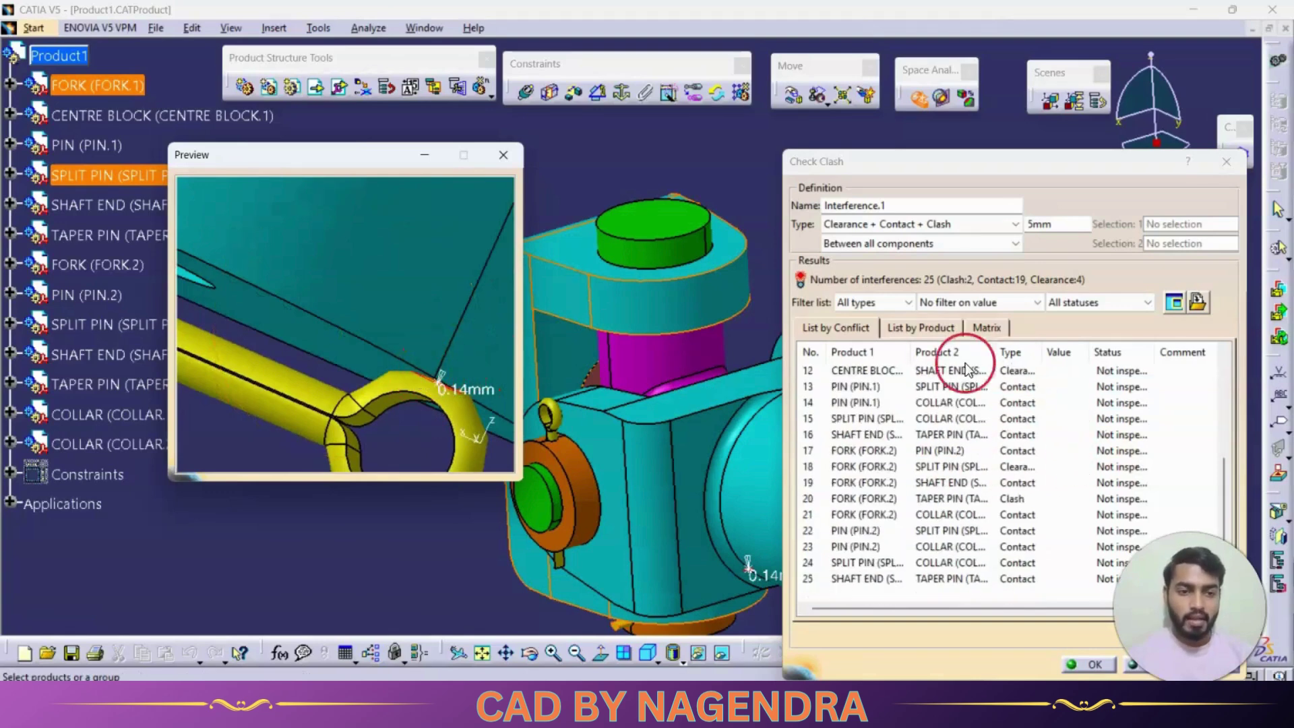
left_click(515, 154)
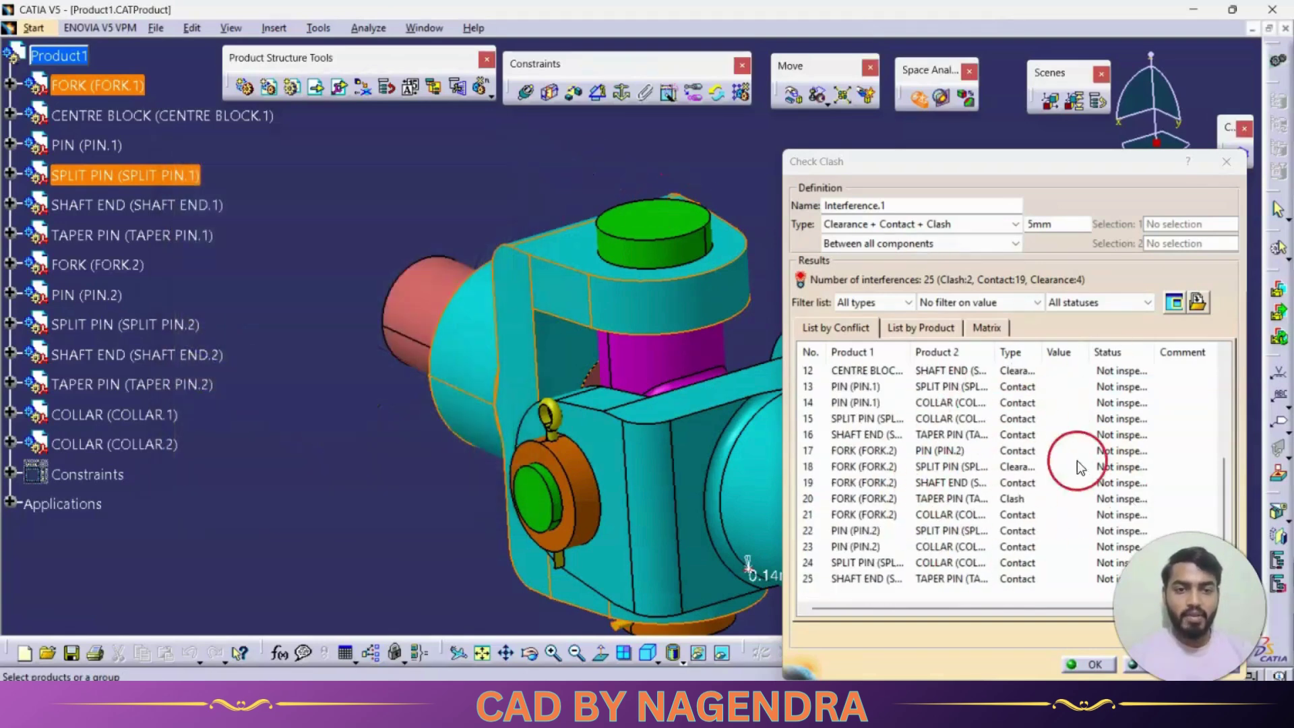
left_click_drag(1005, 167, 935, 78)
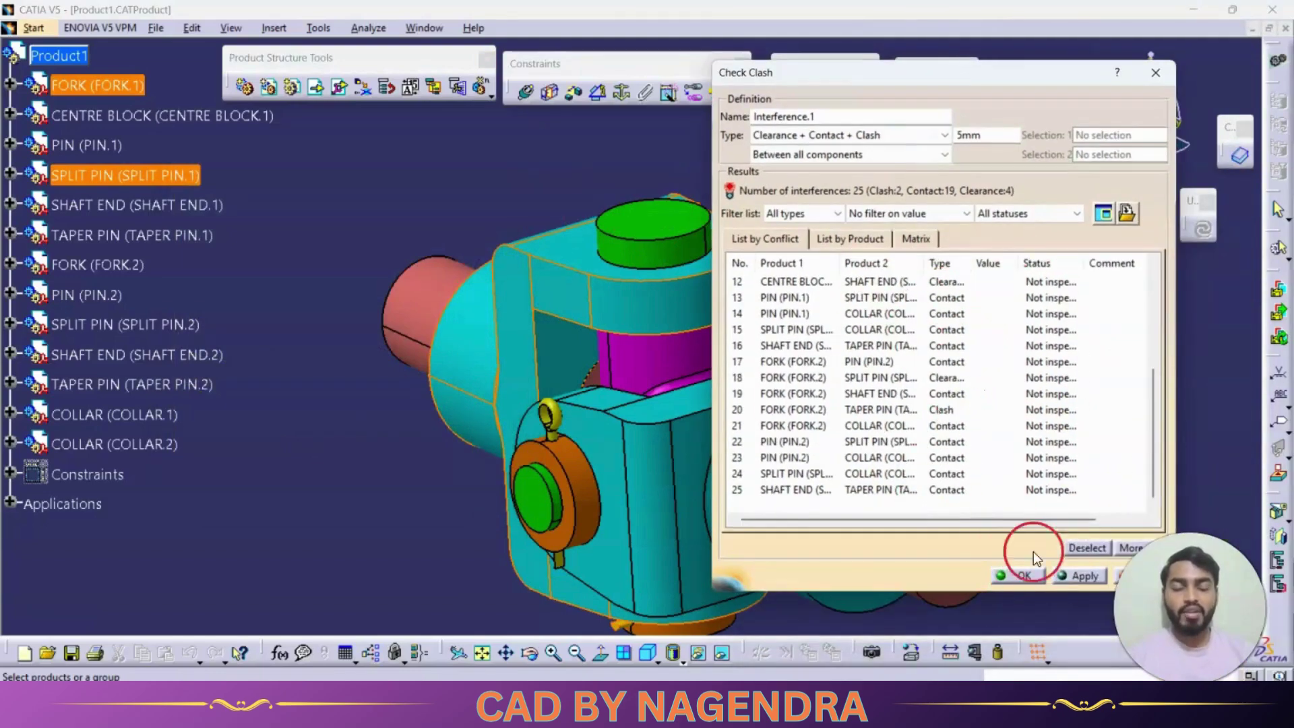
left_click(1026, 574)
left_click(965, 341)
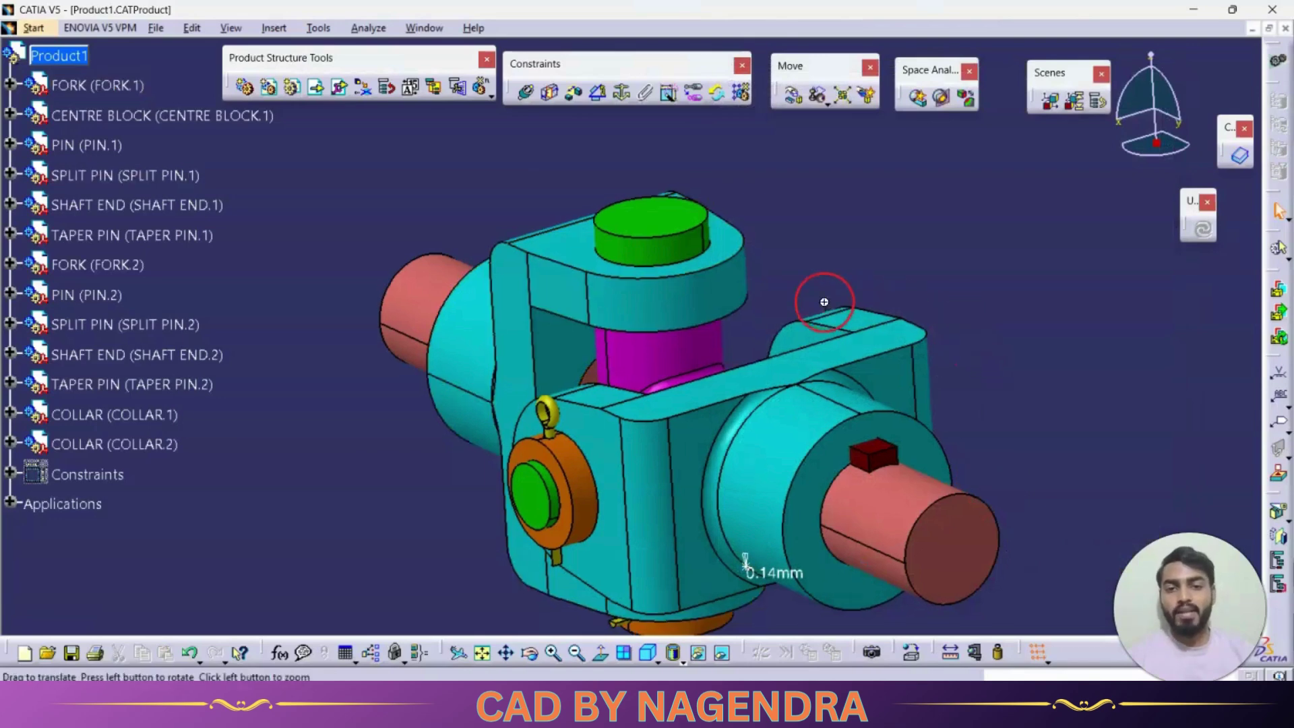
middle_click_drag(823, 297, 829, 249)
middle_click_drag(750, 495, 892, 273)
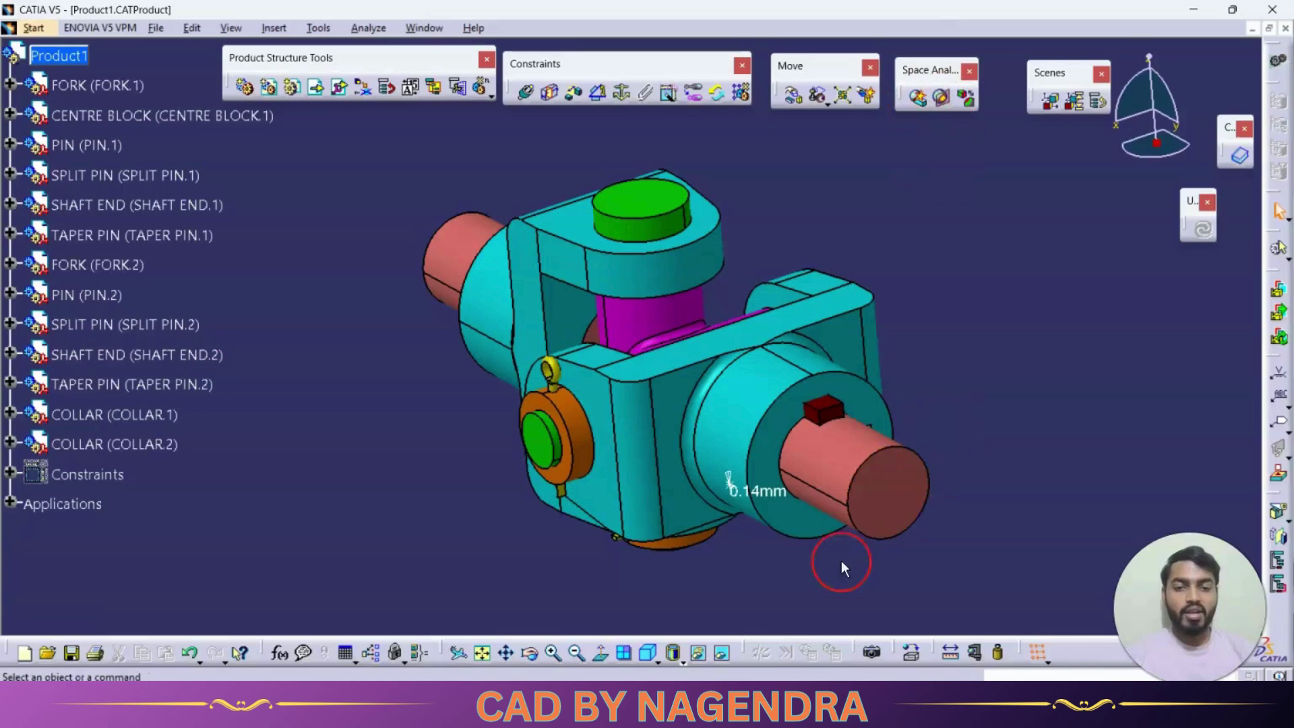
left_click(647, 651)
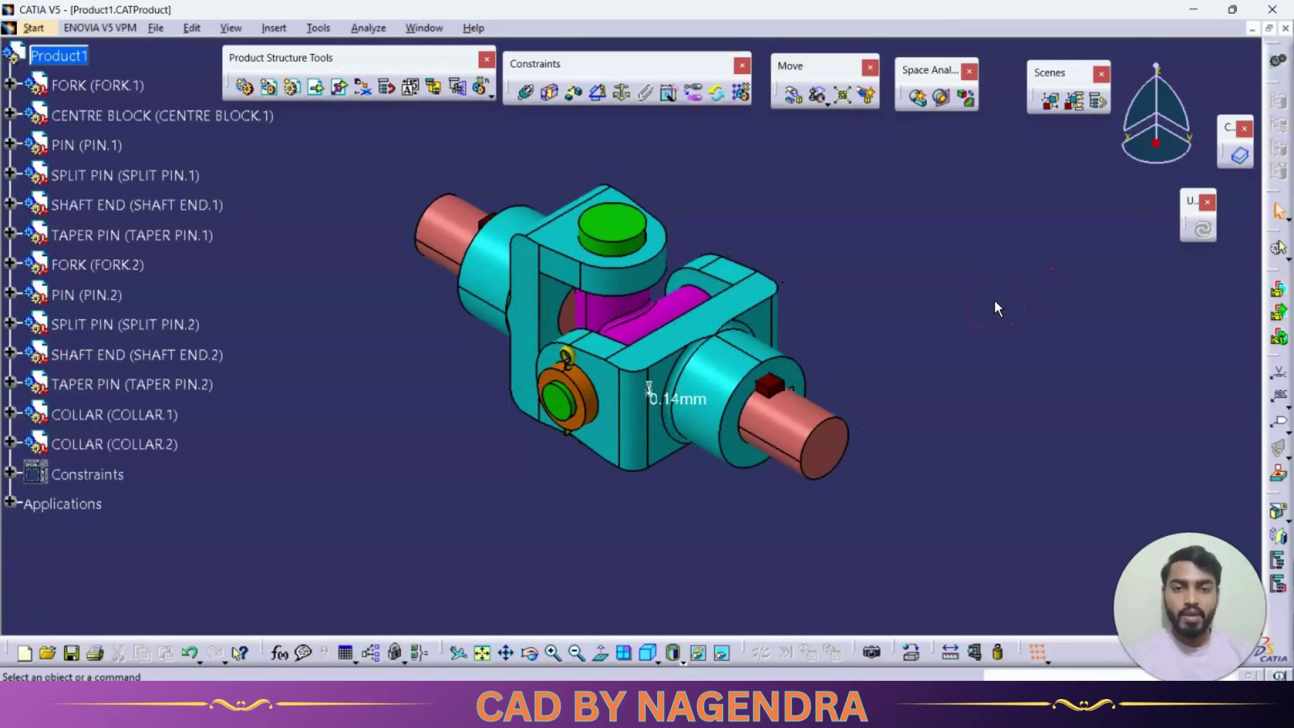
Create Section.1 through the coupling and arrange its section window beside the 3-D model.
left_click(944, 99)
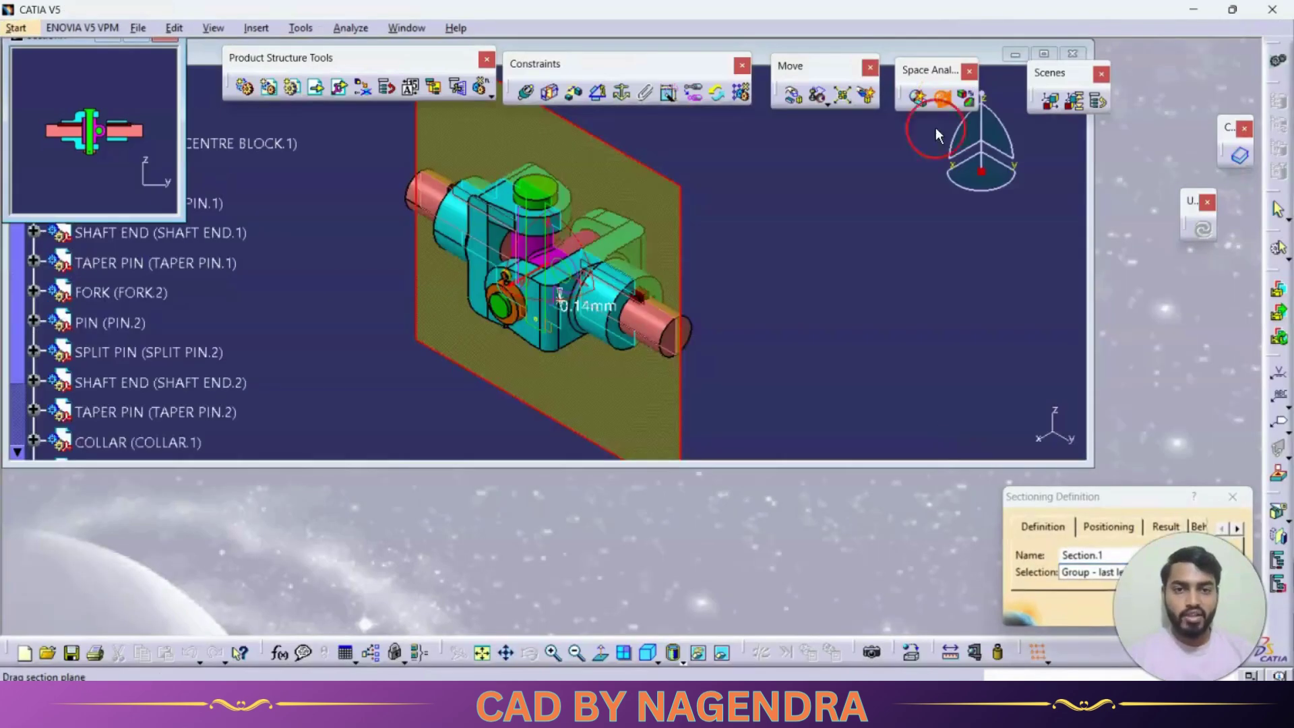
middle_click_drag(737, 254, 760, 251)
left_click_drag(184, 59, 312, 110)
left_click(82, 86)
left_click_drag(82, 90, 88, 122)
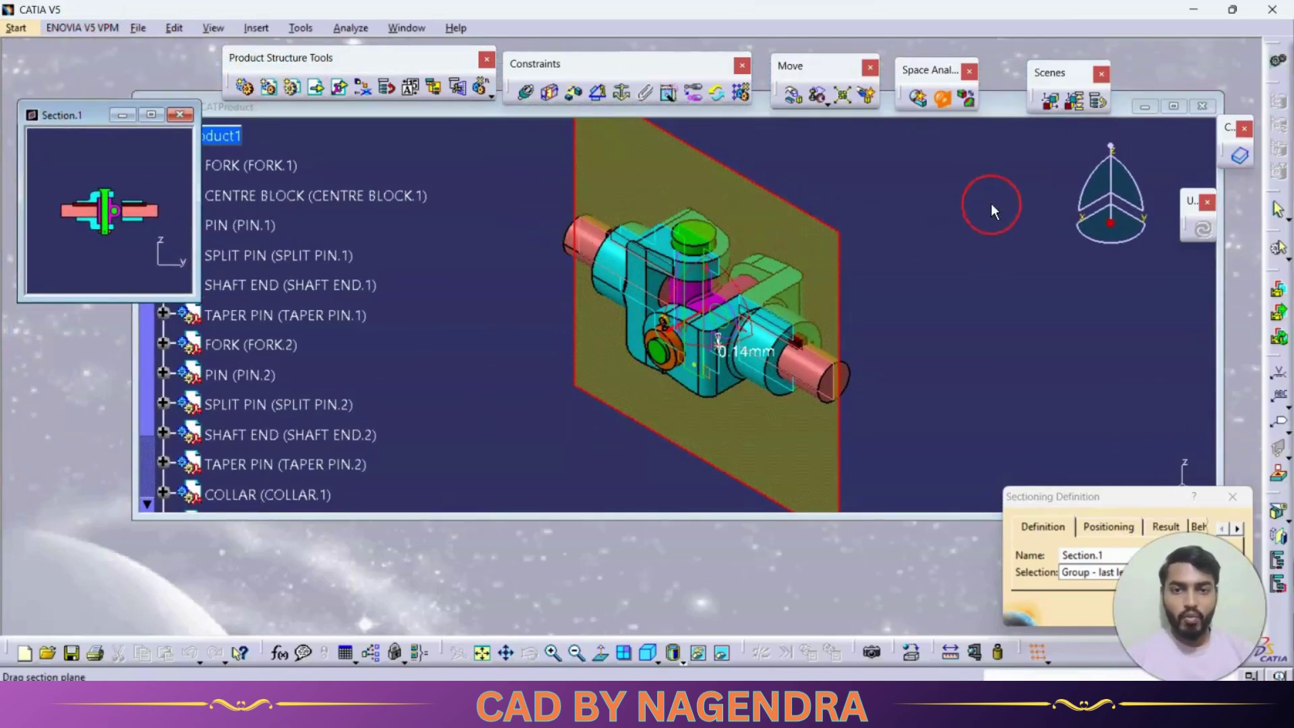
left_click(411, 30)
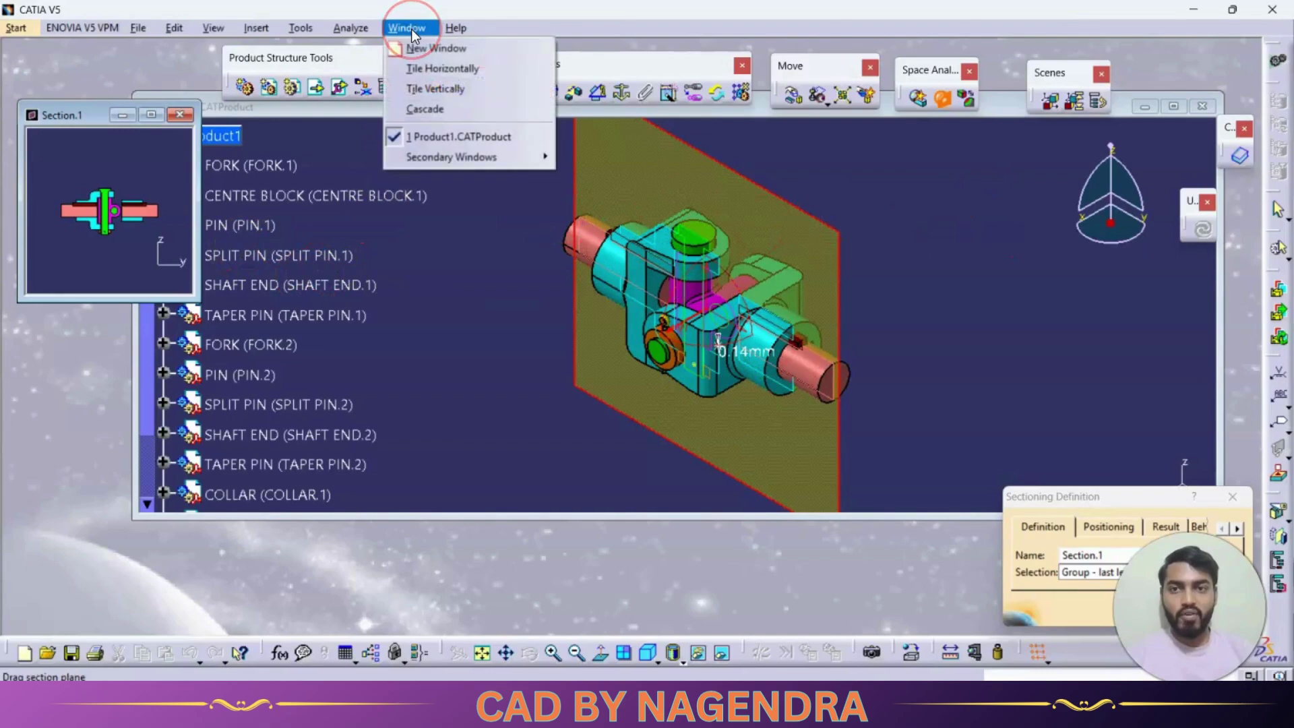
Tile the section and model windows and slide the section plane through the assembly.
left_click(447, 89)
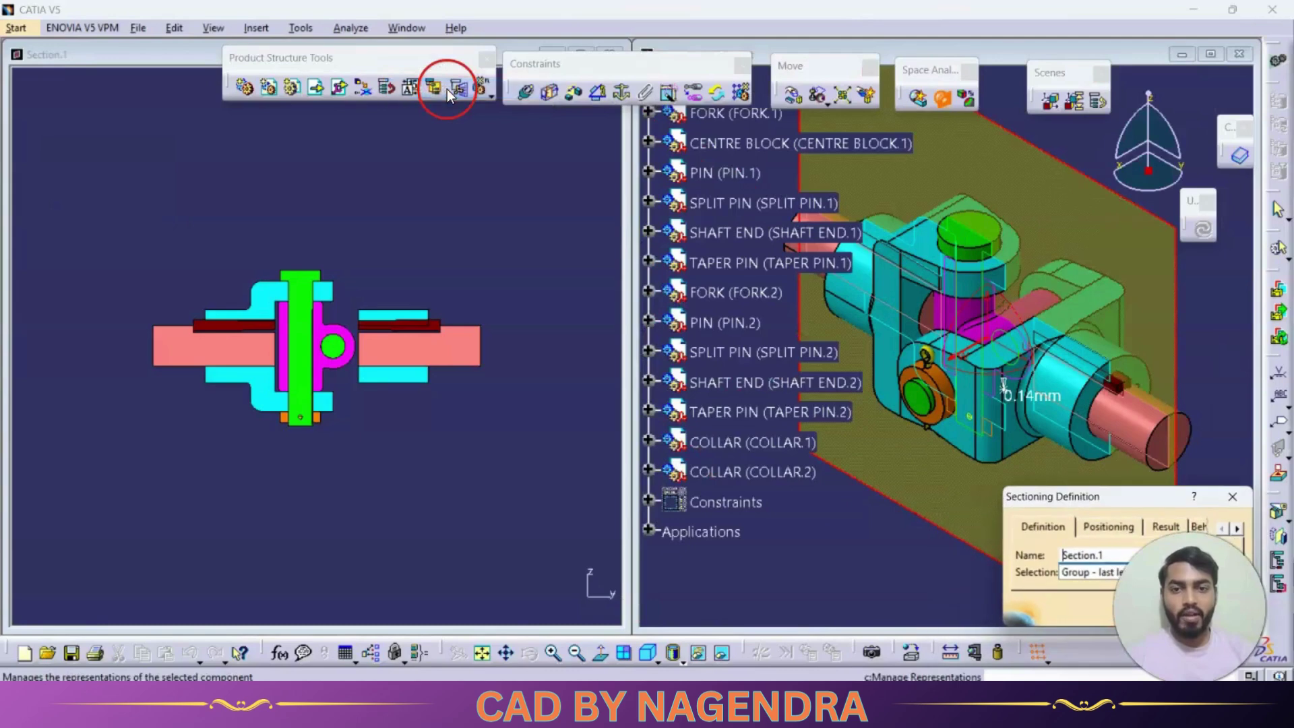
left_click_drag(1092, 236, 971, 317)
left_click(1059, 495)
left_click_drag(1062, 502, 751, 437)
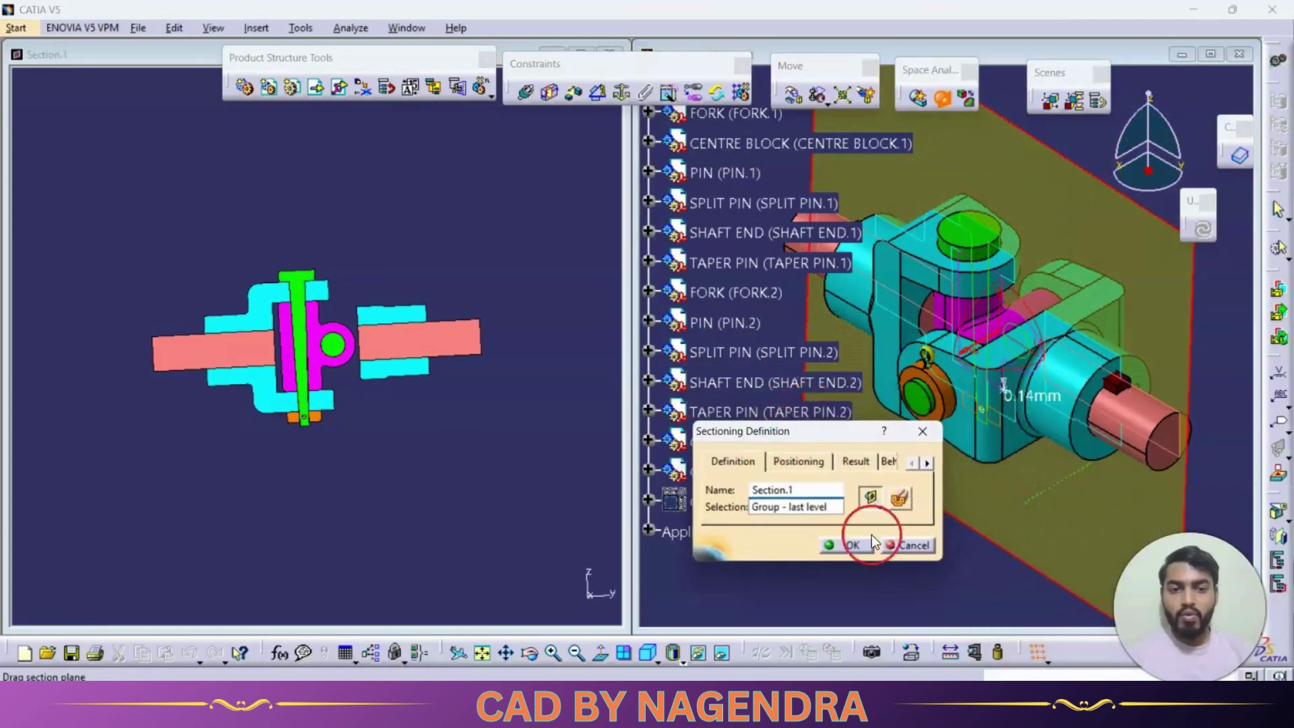
With Volume Cut on, rotate the plane lengthwise through the shafts, then turn Volume Cut off.
left_click(900, 500)
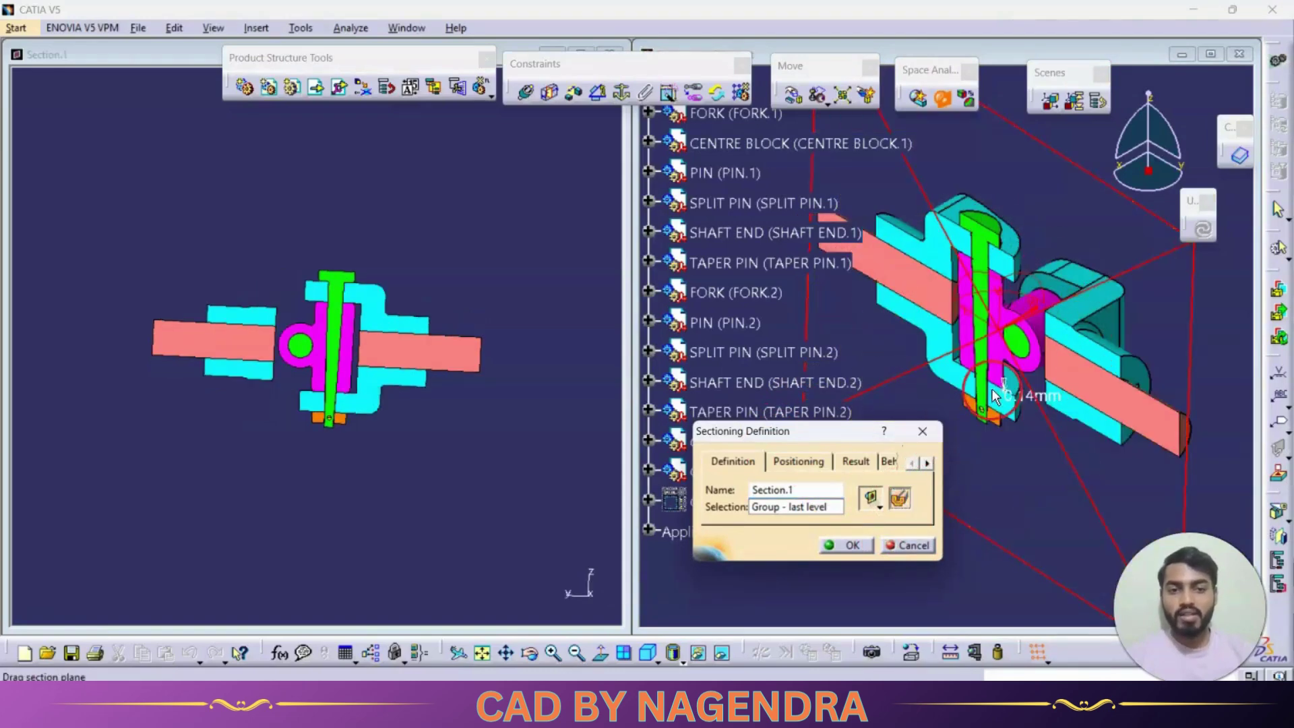
left_click_drag(1150, 220, 1089, 283)
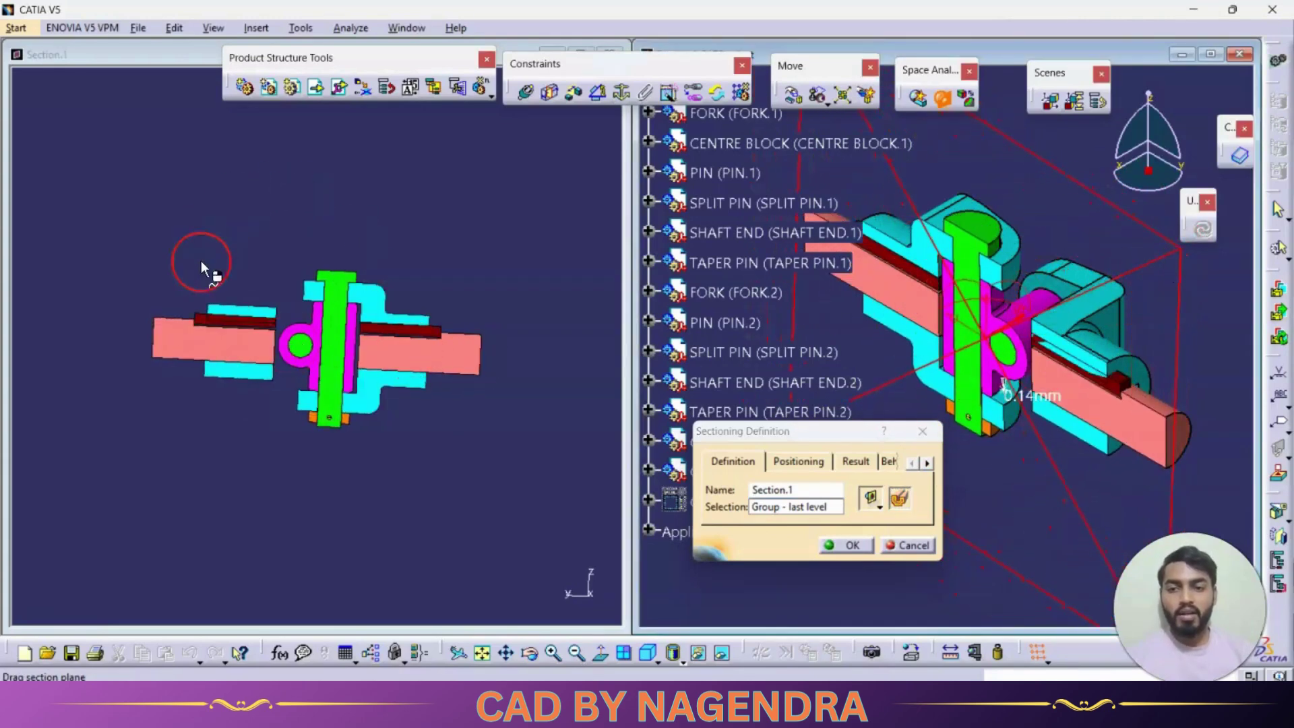
left_click(899, 499)
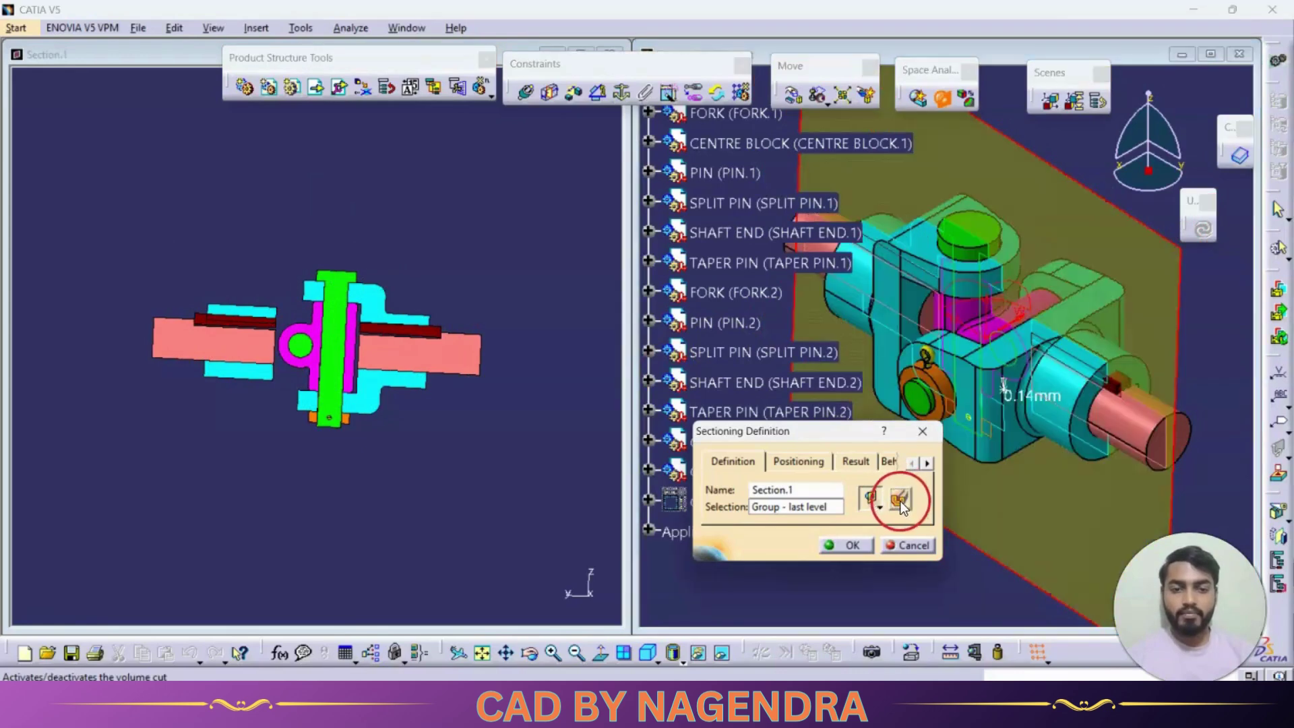
Set the section plane normal to X, then to Y, sliding it along its normal.
left_click(792, 462)
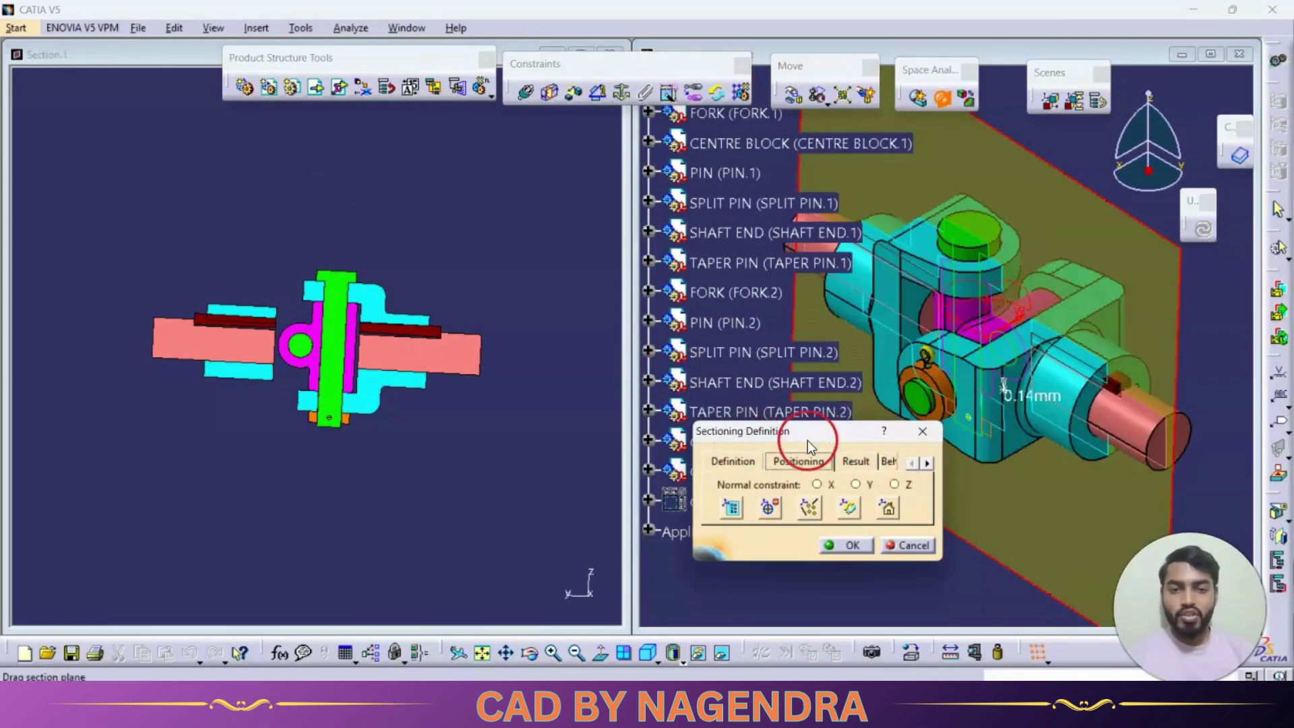
left_click_drag(800, 434, 771, 487)
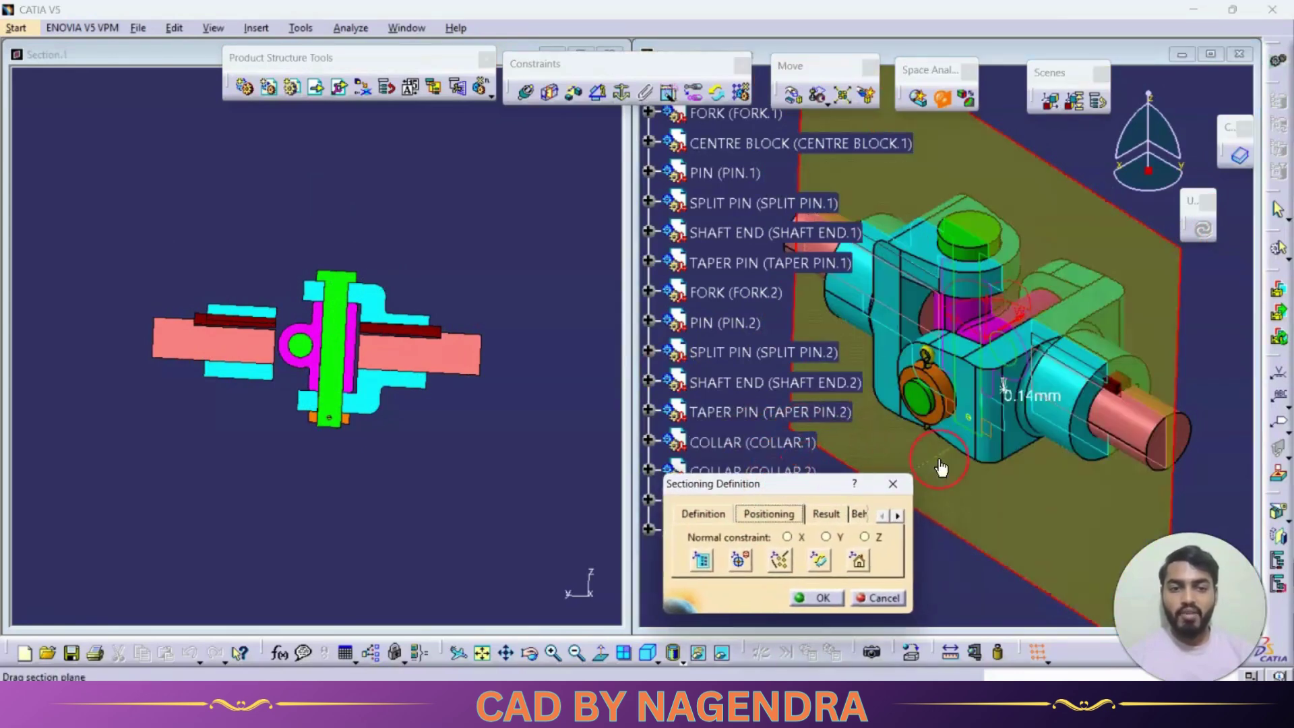
left_click(788, 536)
left_click(1056, 498)
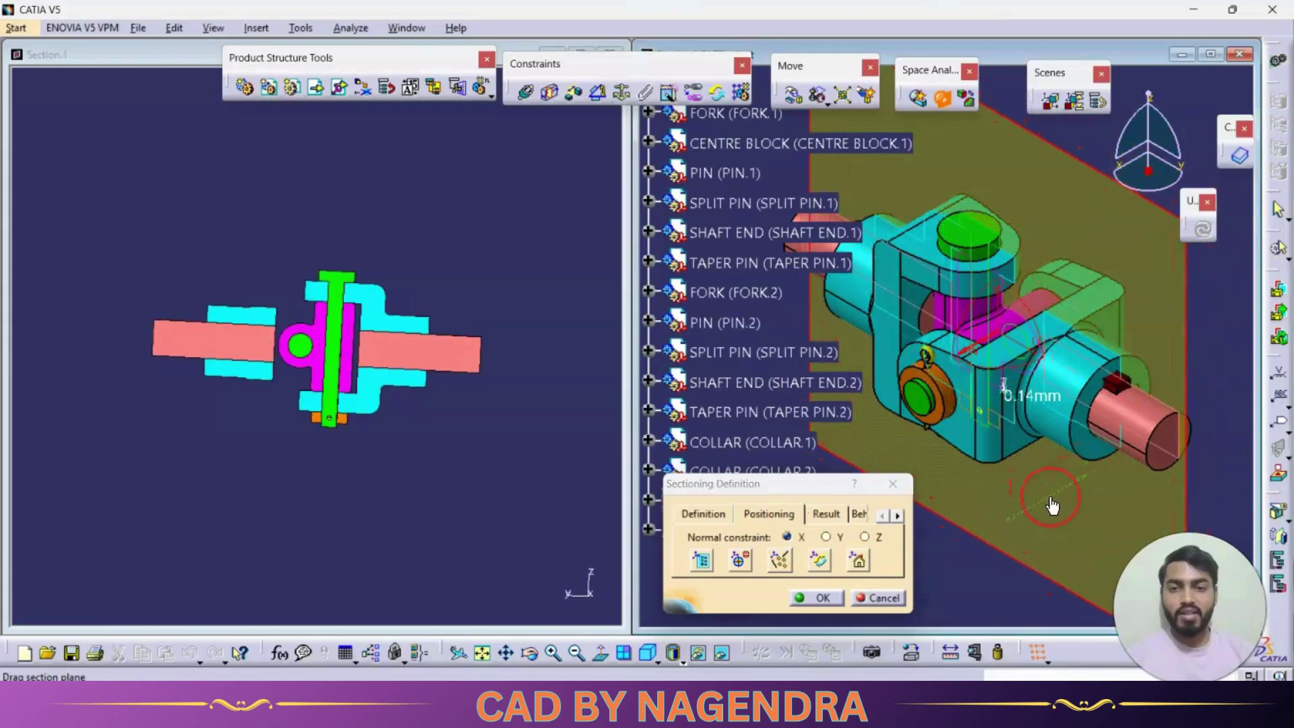
left_click(828, 539)
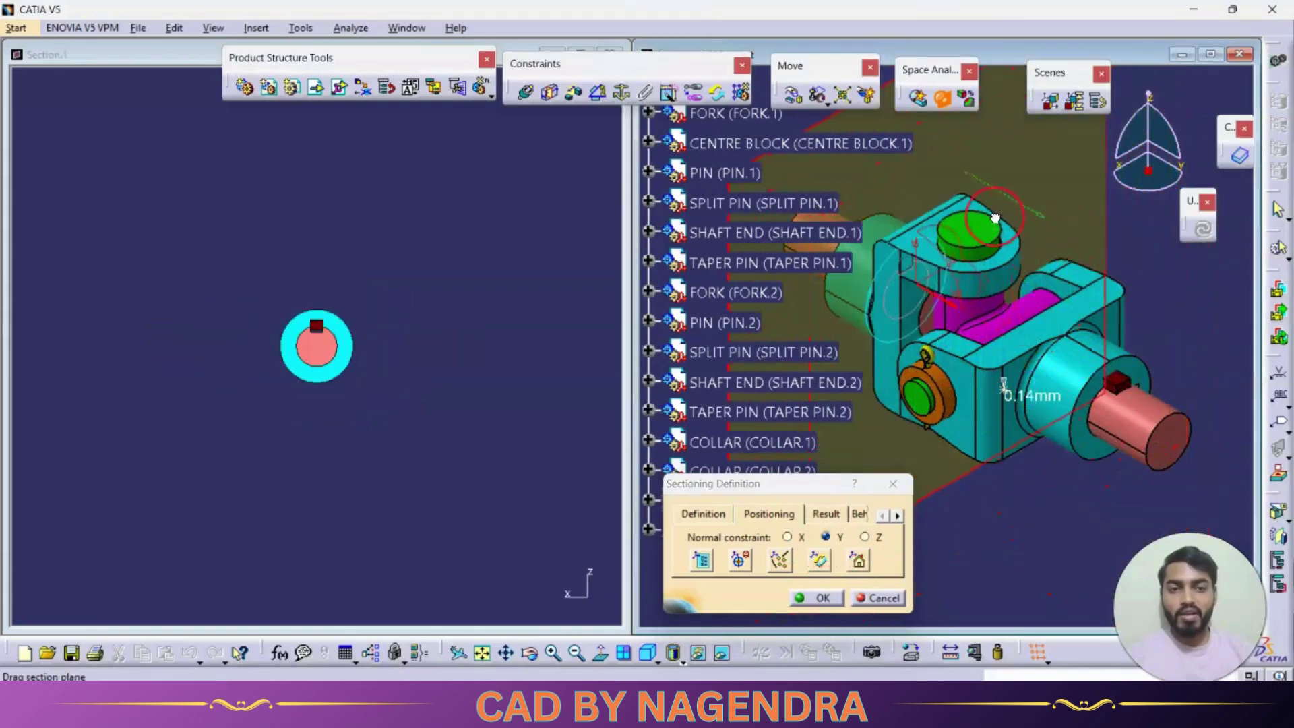
left_click(1091, 245)
left_click_drag(1091, 245, 983, 367)
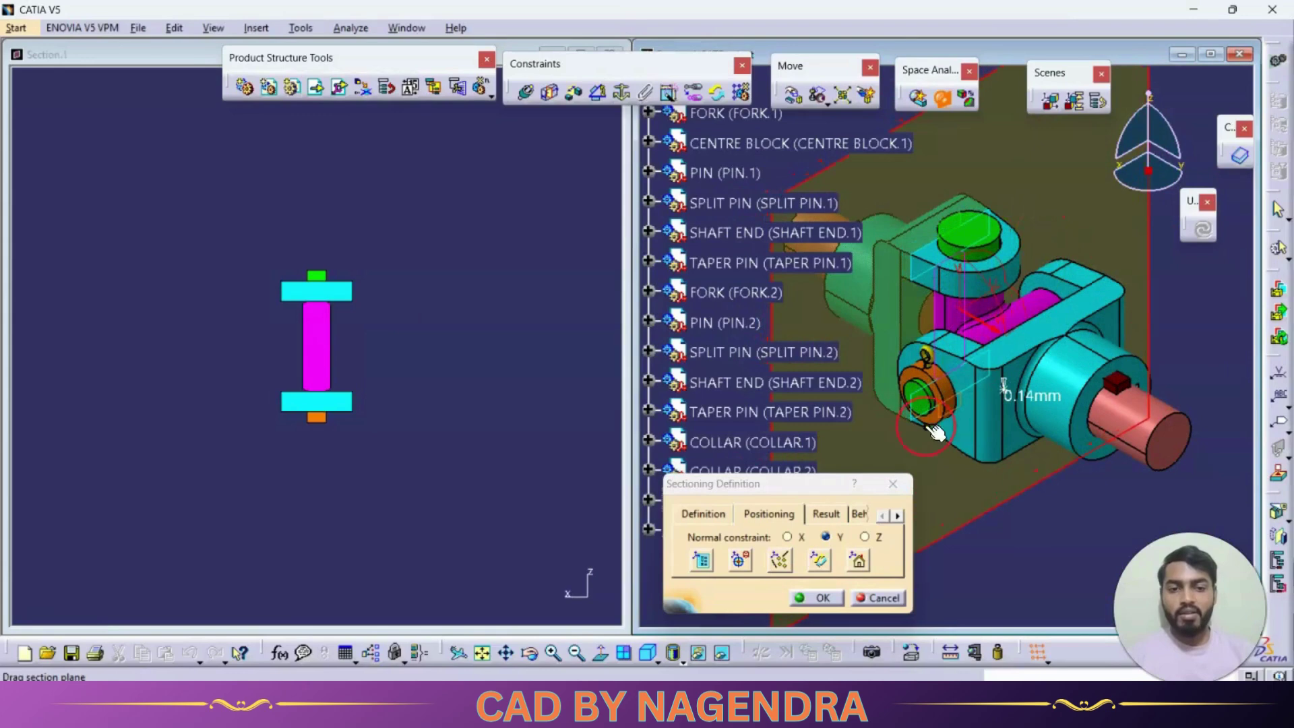
Set the plane normal to Z through the middle, close sectioning and maximize Product1.
left_click(865, 537)
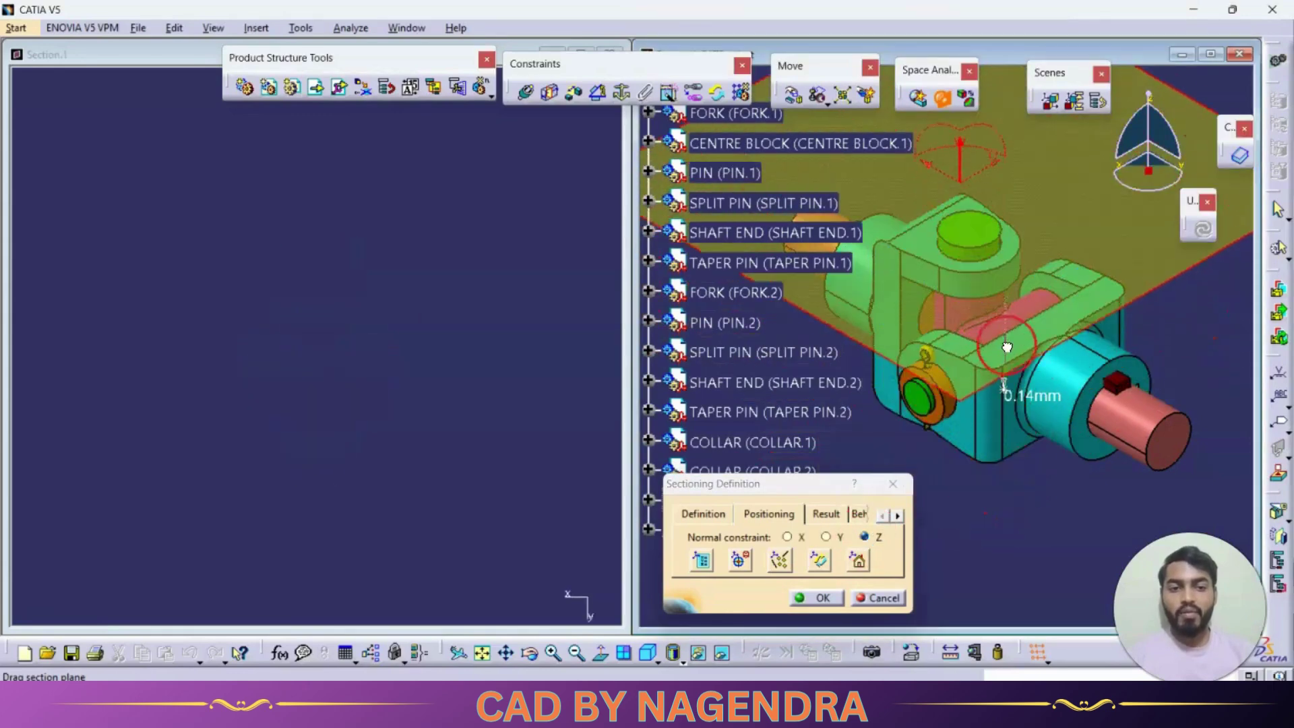
left_click_drag(1020, 398, 1025, 476)
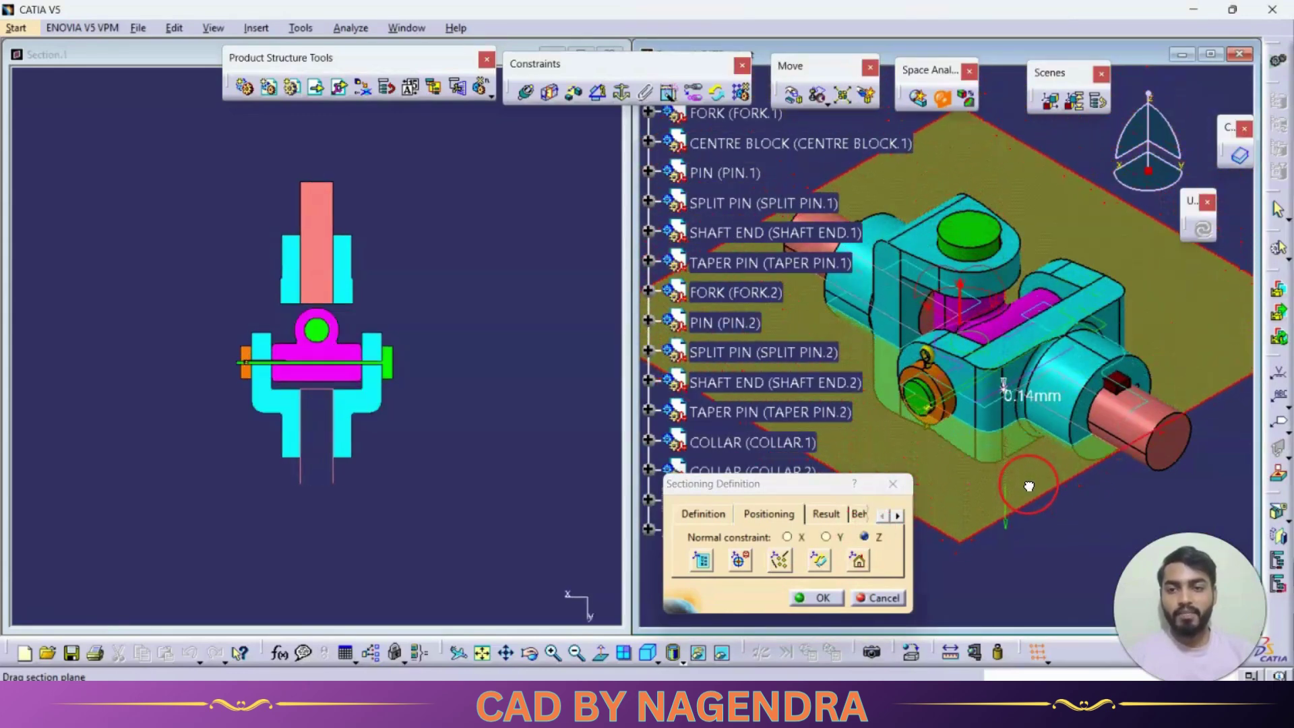
left_click(826, 514)
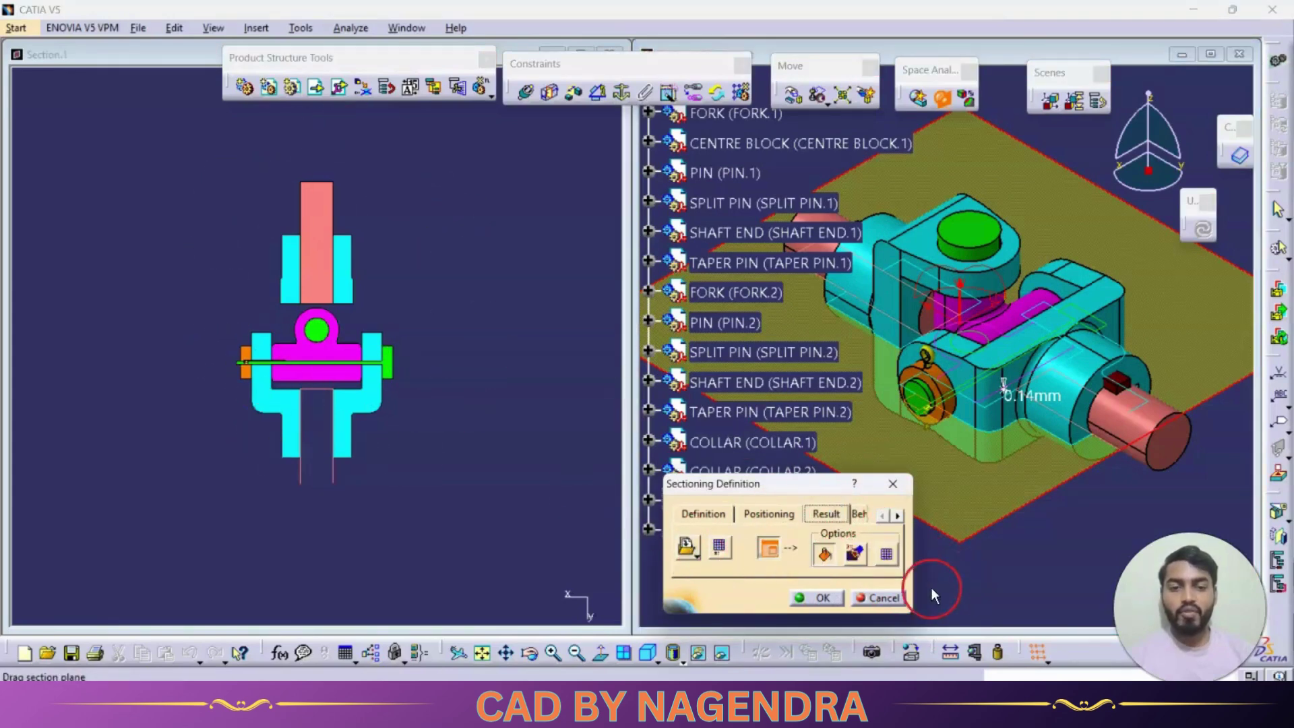
left_click(823, 598)
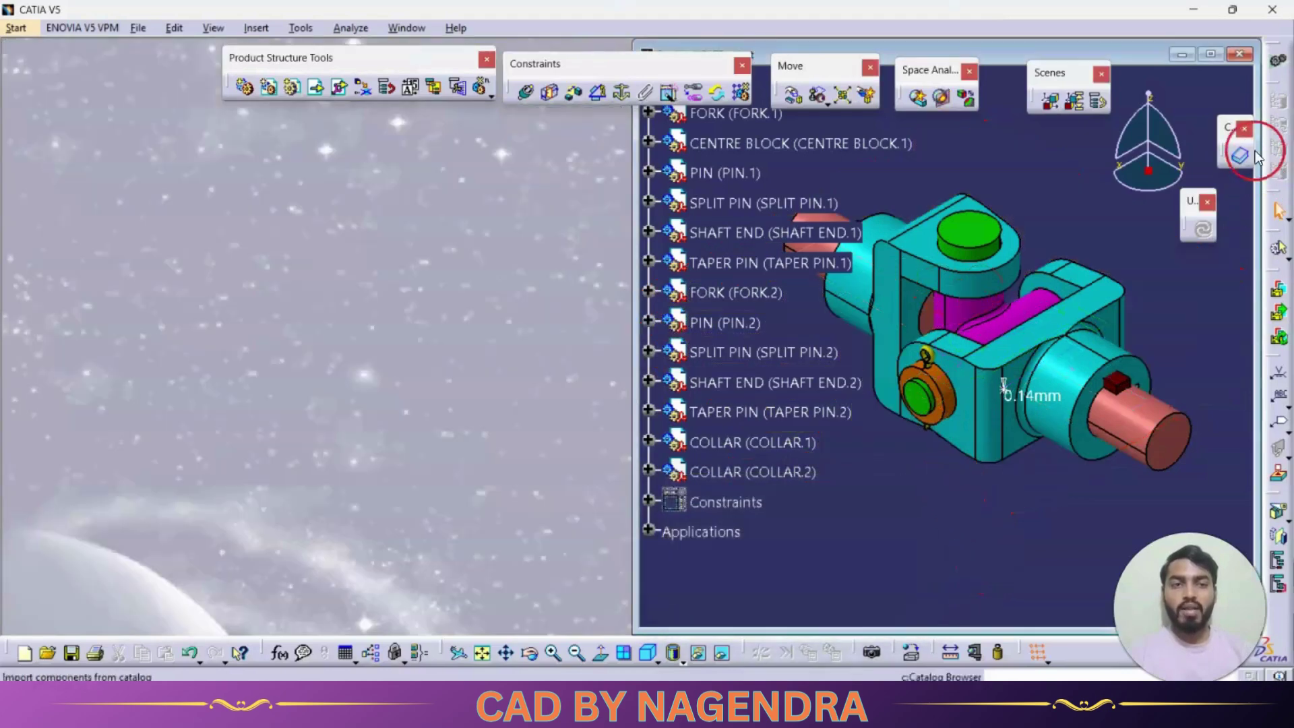
left_click(1211, 53)
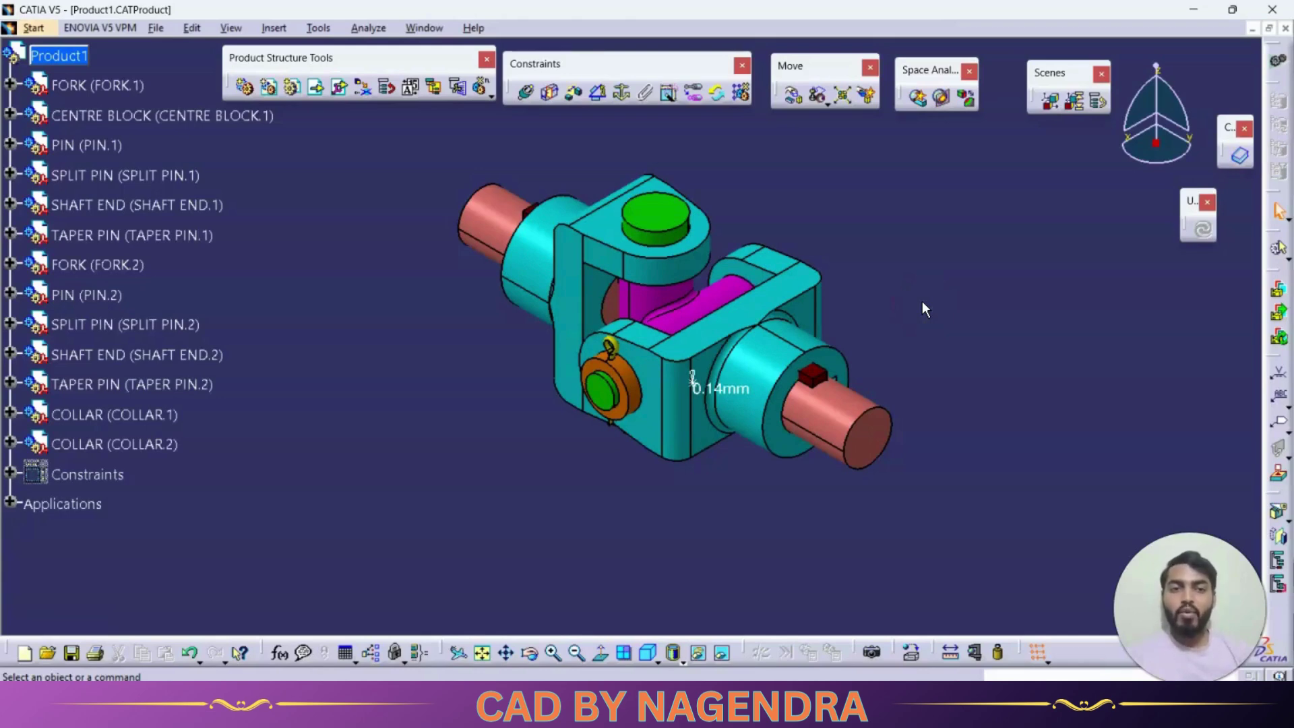
Zoom the coupling out slightly and open the Catalog Browser on the ISO catalog.
left_click(838, 221)
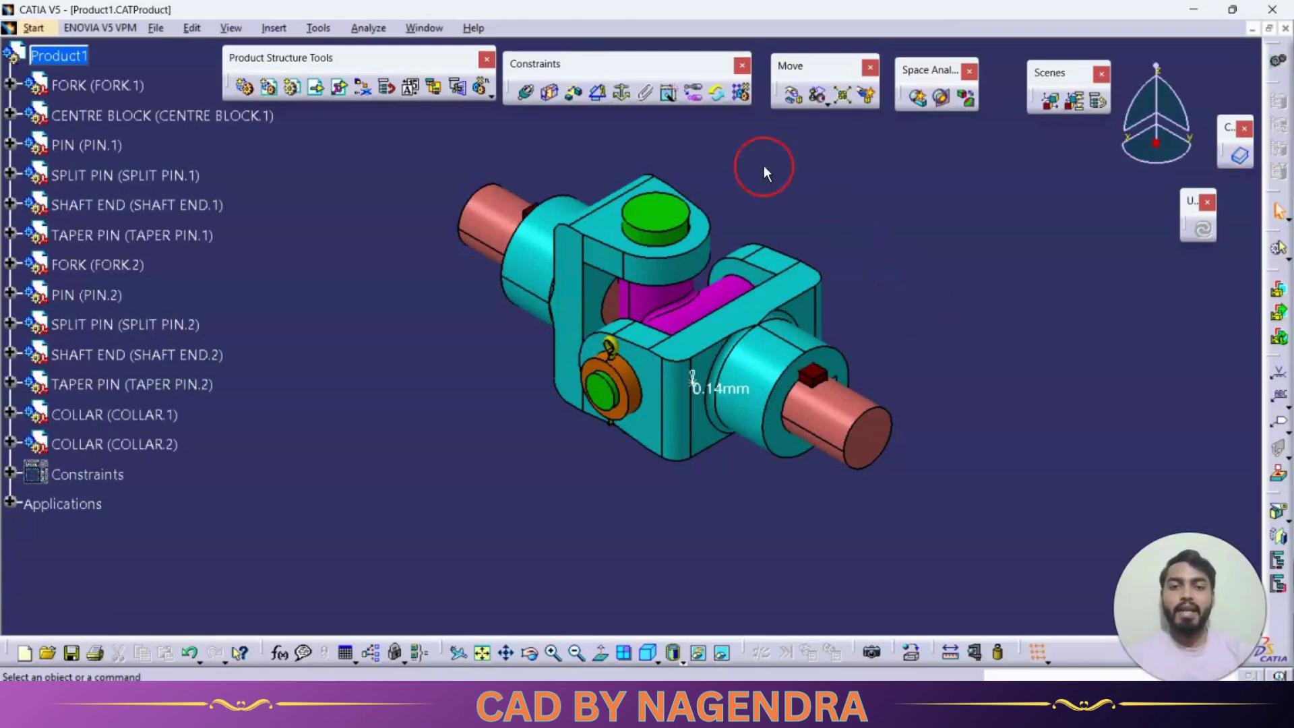
left_click(927, 352)
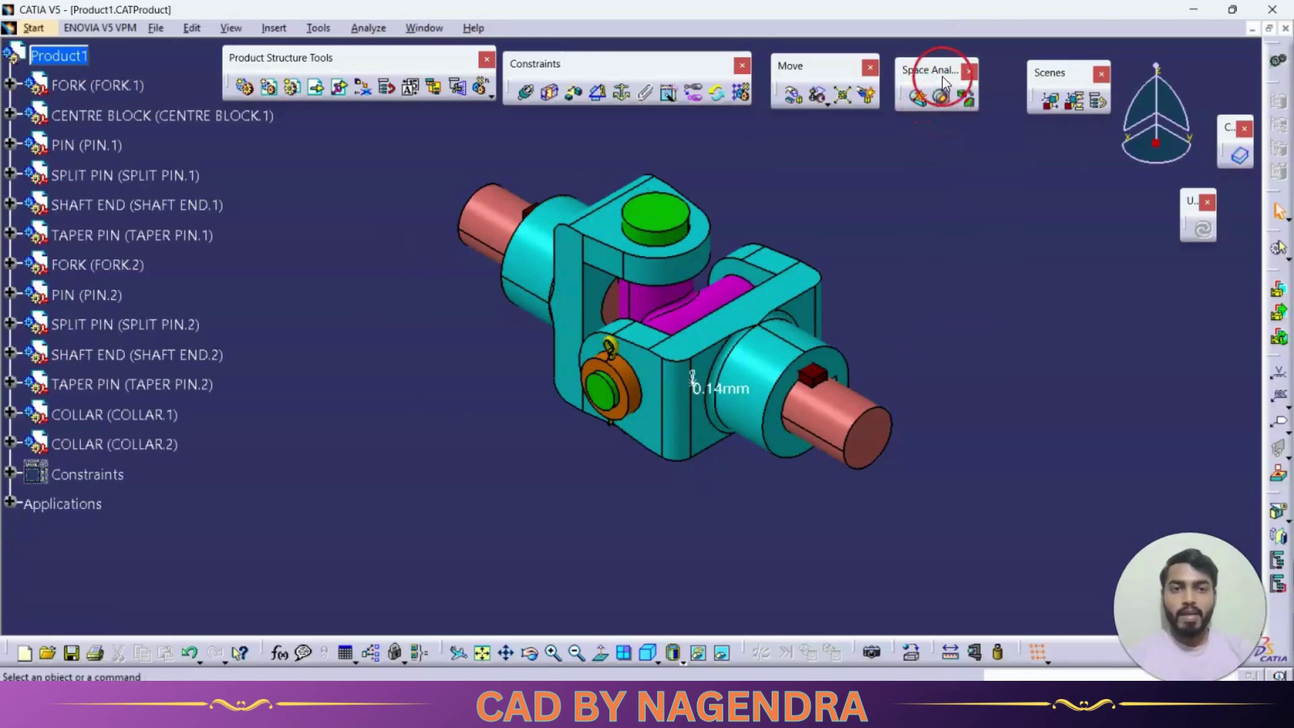
left_click(979, 265)
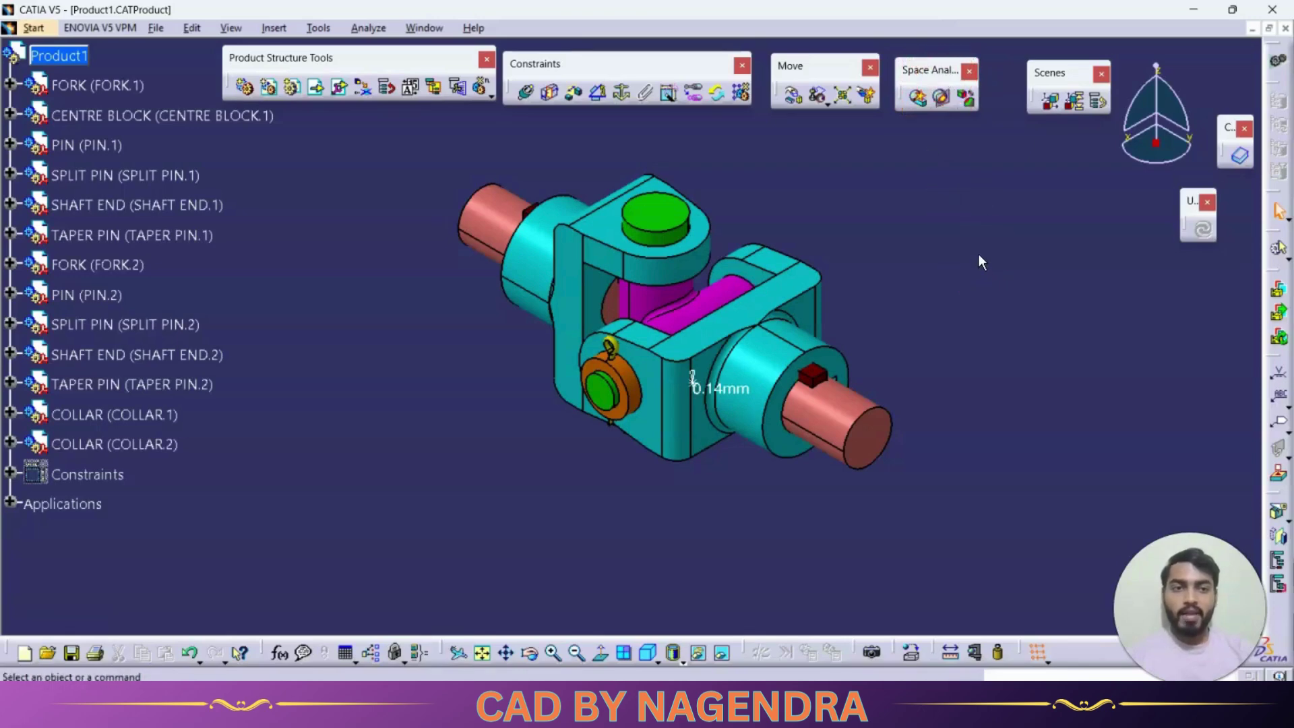
left_click(1052, 104)
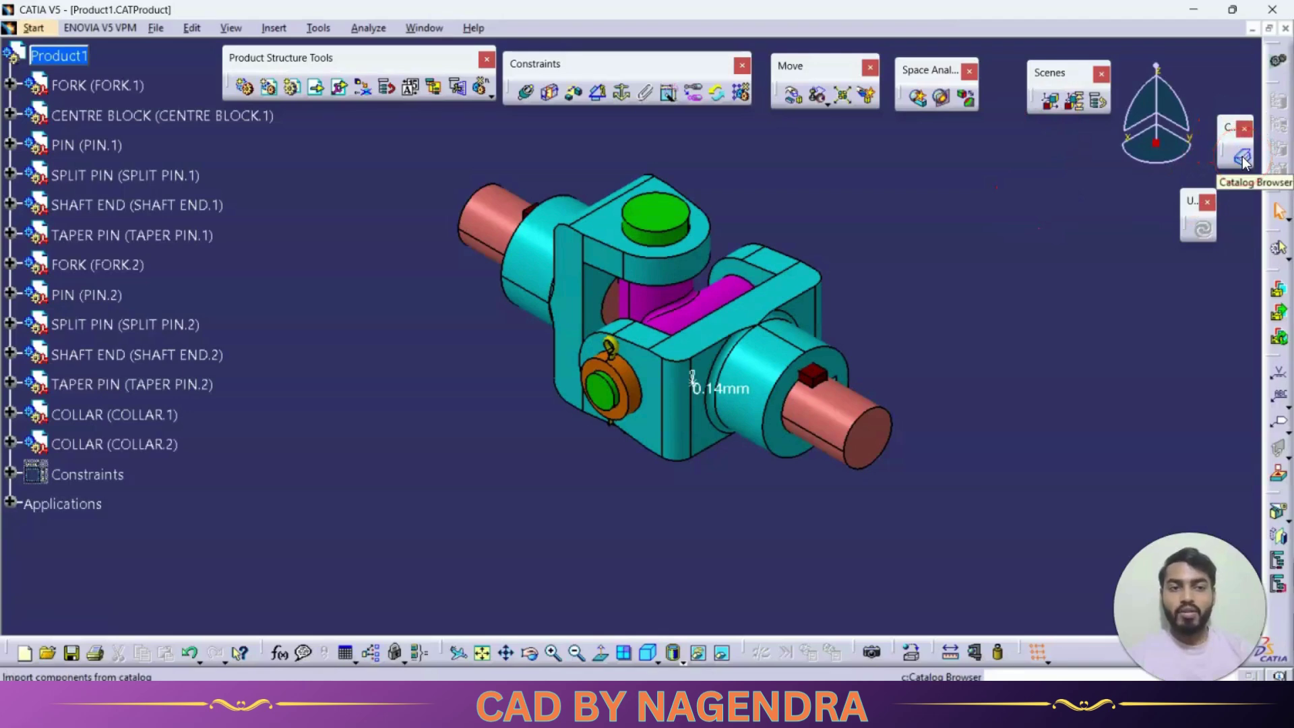
middle_click_drag(1030, 280, 1005, 301, "ctrl")
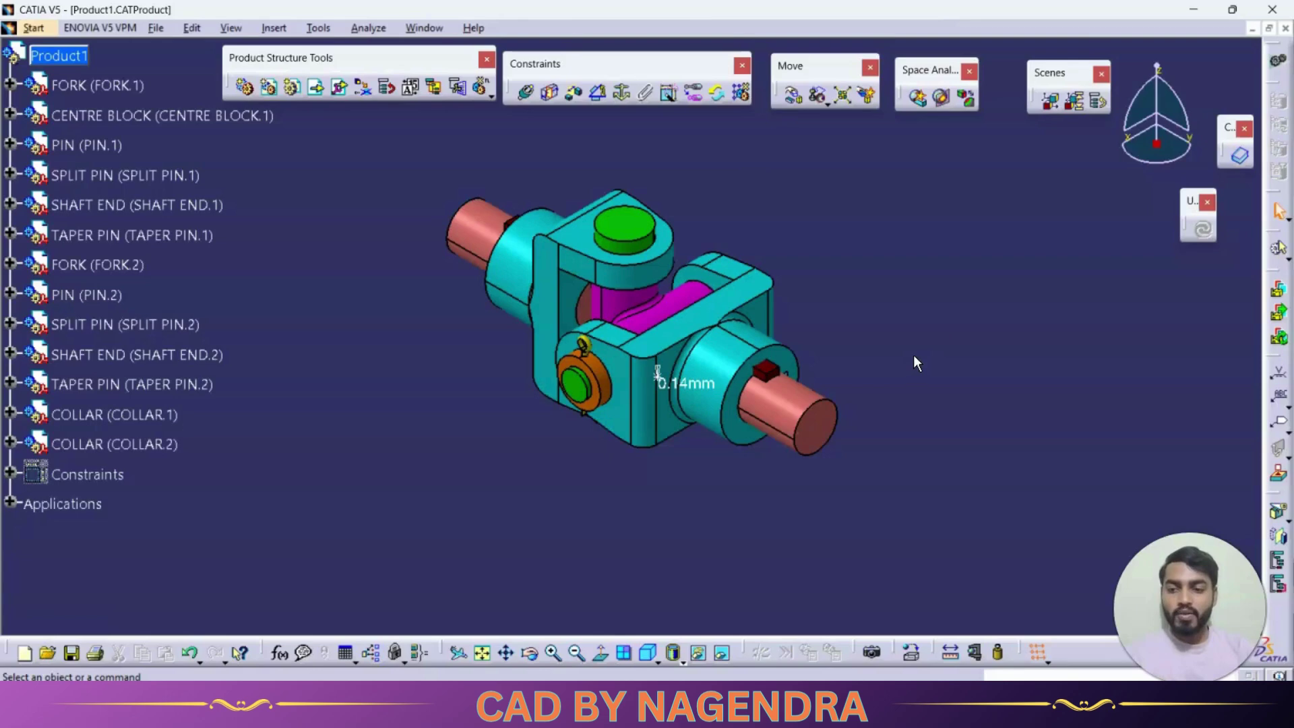
left_click(1244, 158)
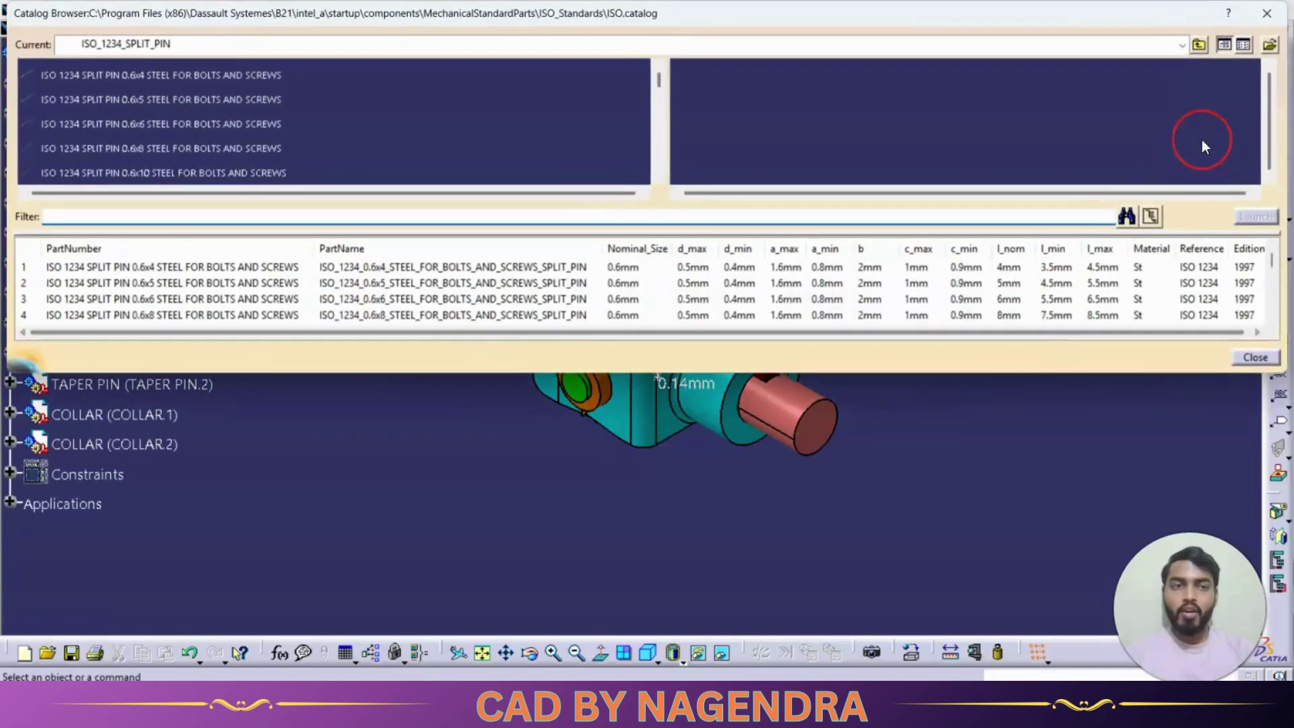
Return the Catalog Browser to the ISO.catalog root via the Current path list.
left_click(1199, 46)
left_click(1199, 45)
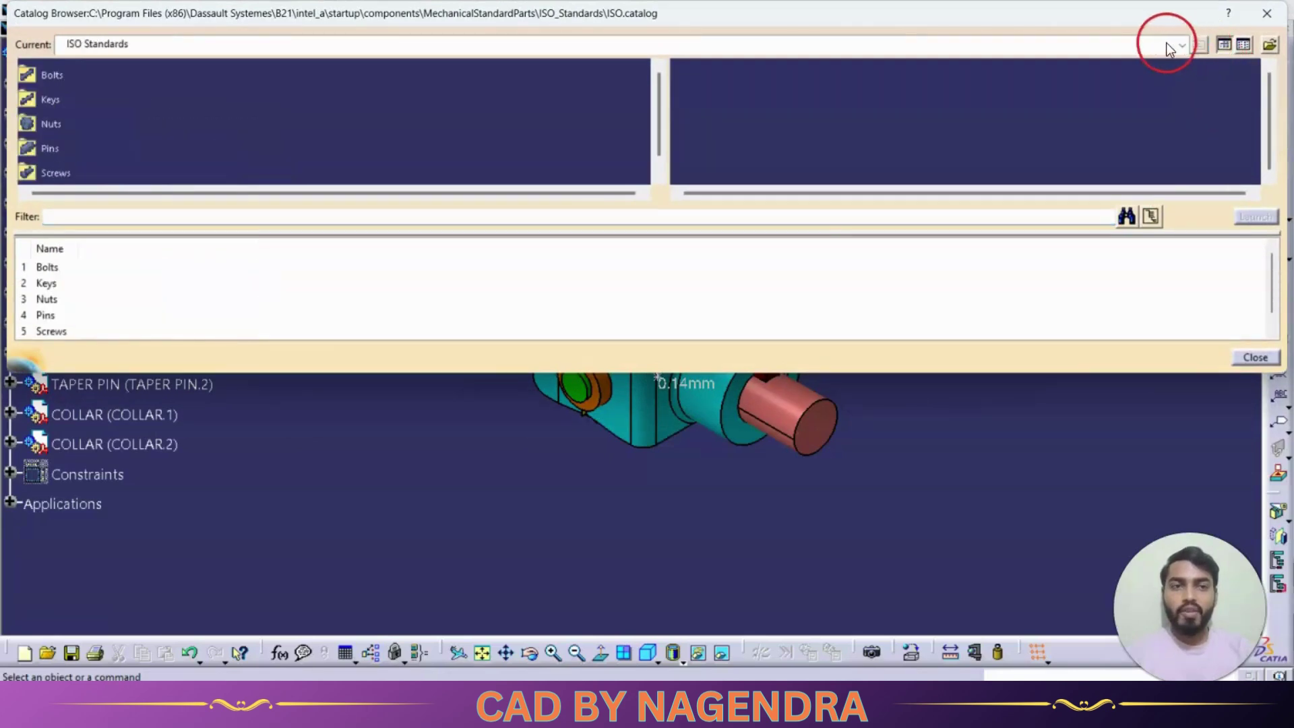
left_click(1182, 45)
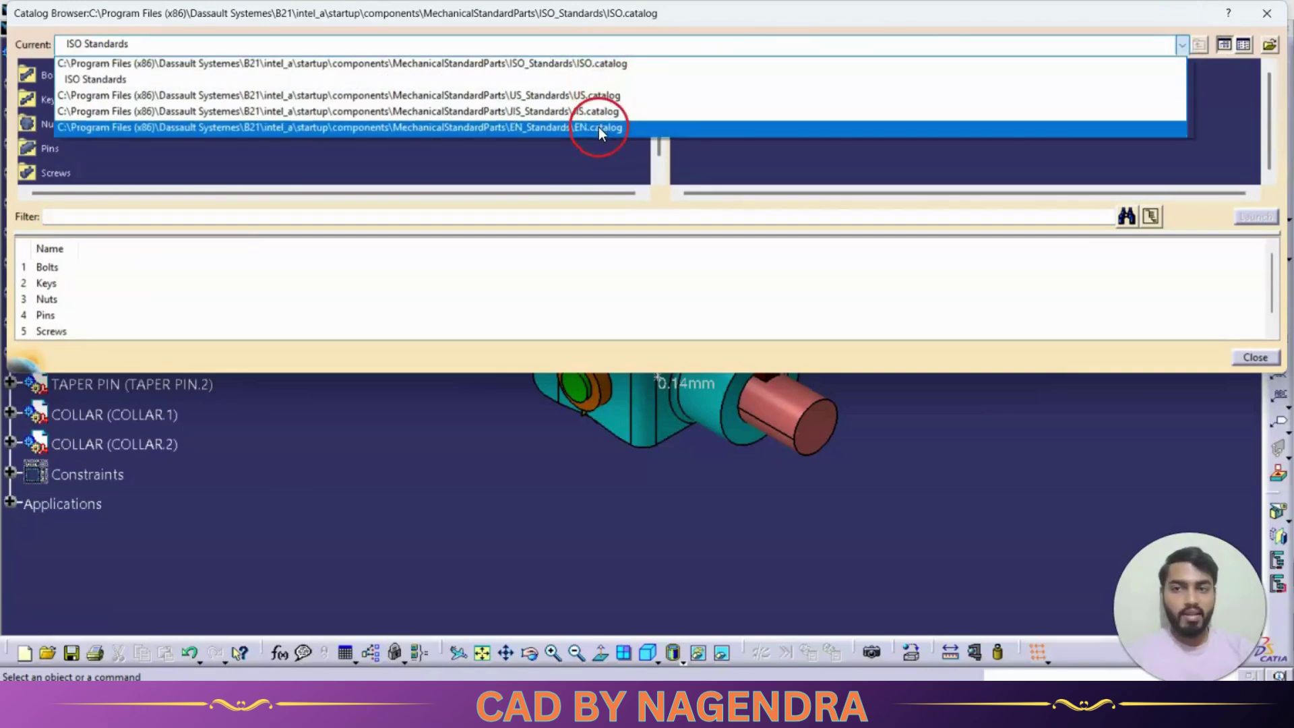
left_click(591, 63)
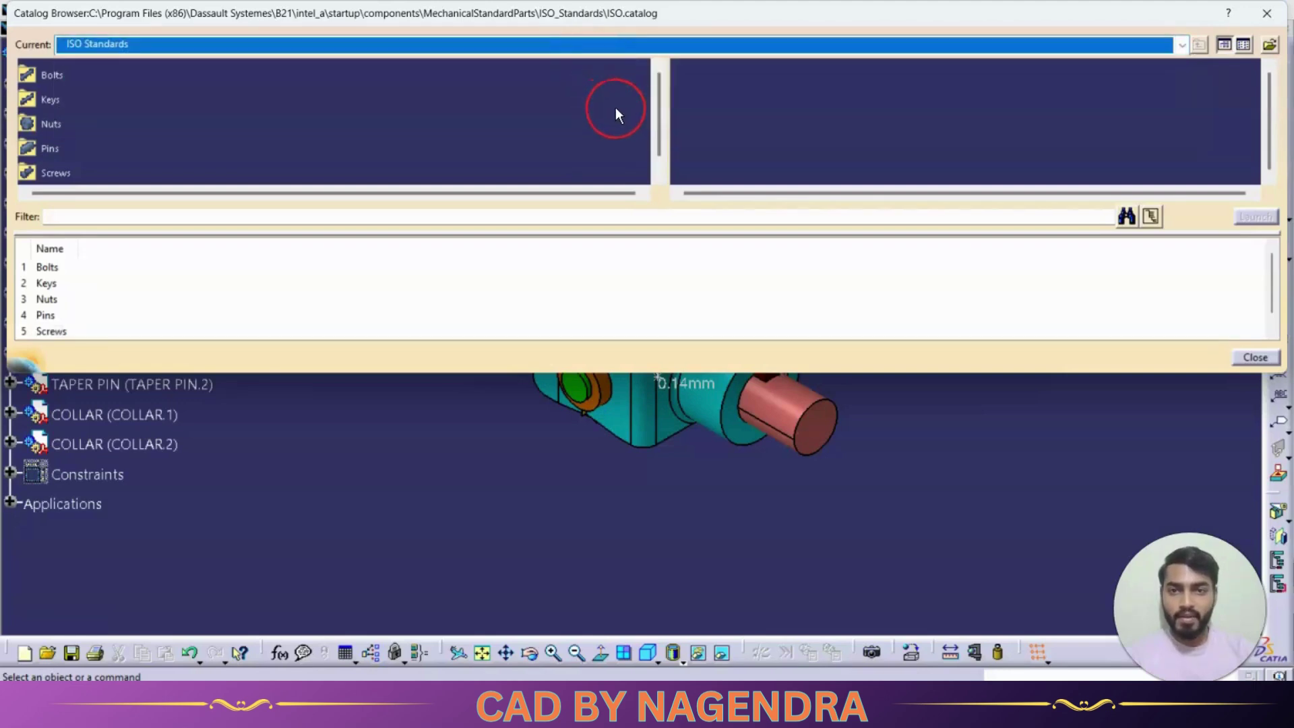
mouse_move(658, 103)
left_mouse_down()
mouse_move(654, 130)
mouse_move(657, 102)
left_mouse_up()
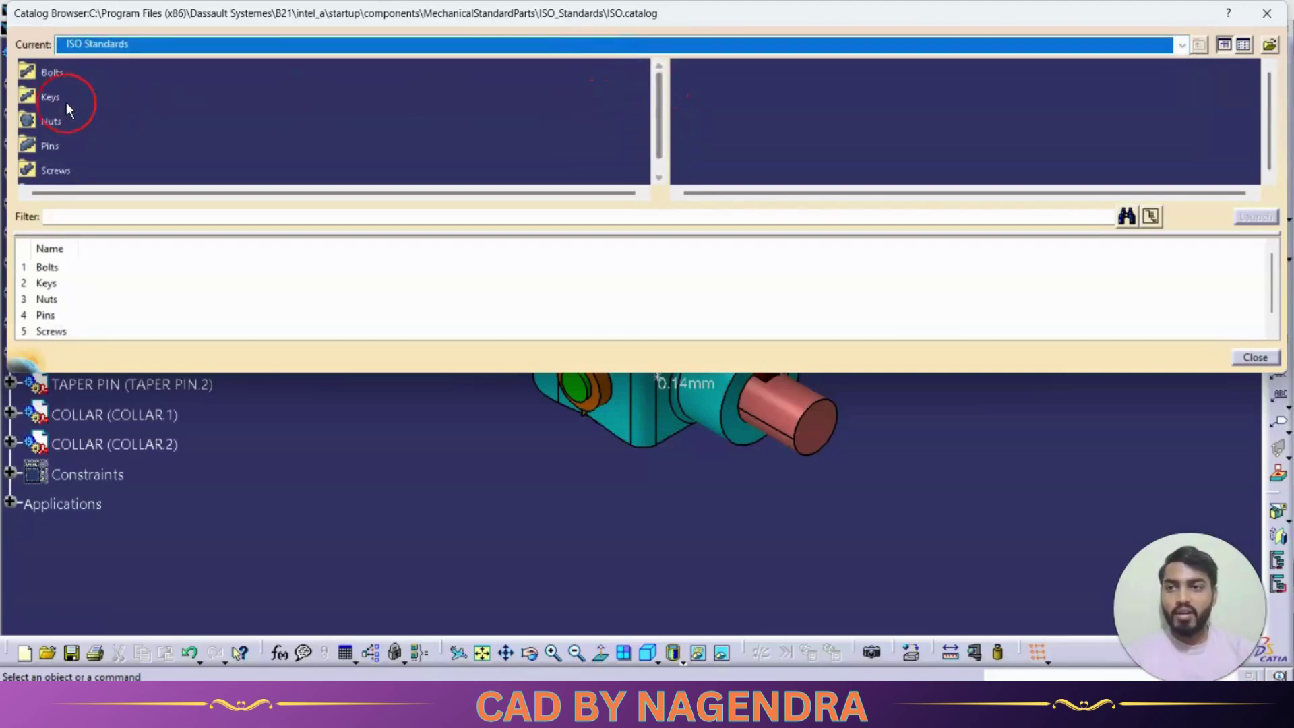
scroll(58, 135, "down", 1)
scroll(137, 155, "up", 1)
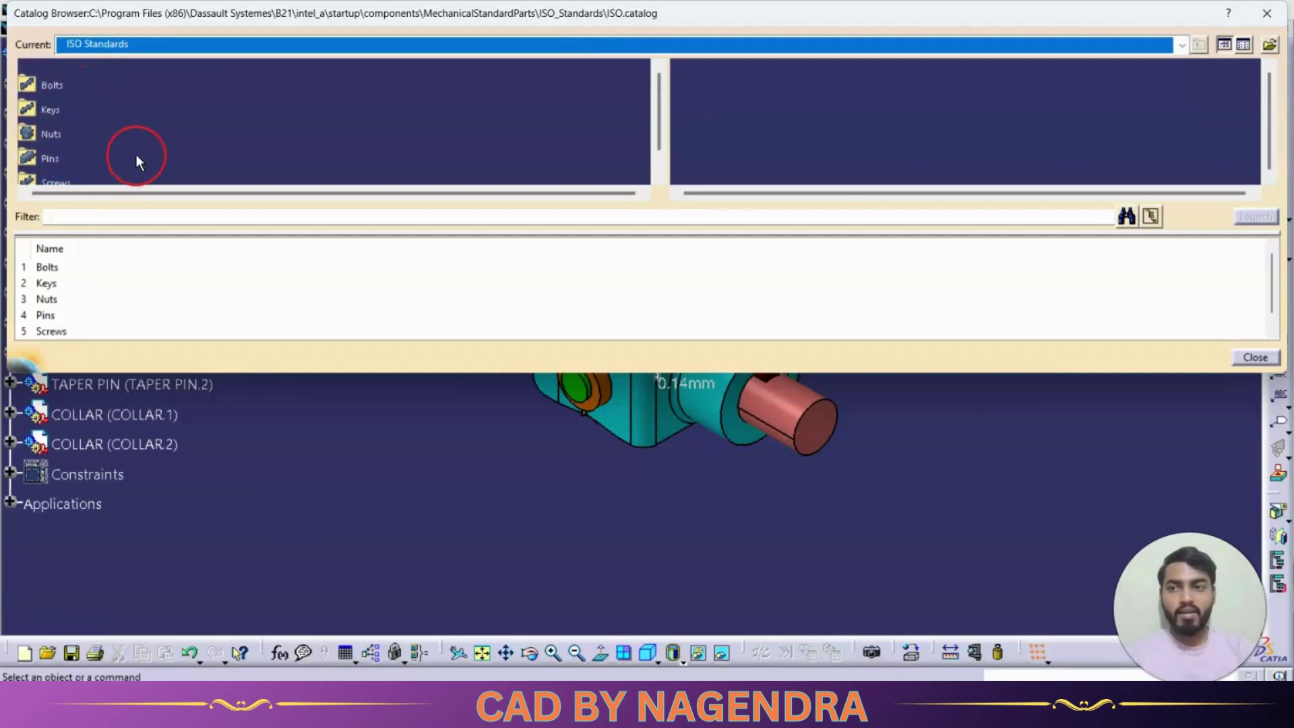
Open Bolts, then the ISO_4014_GRADES_A_B_HEXAGON_HEAD_BOLT family.
double_click(55, 83)
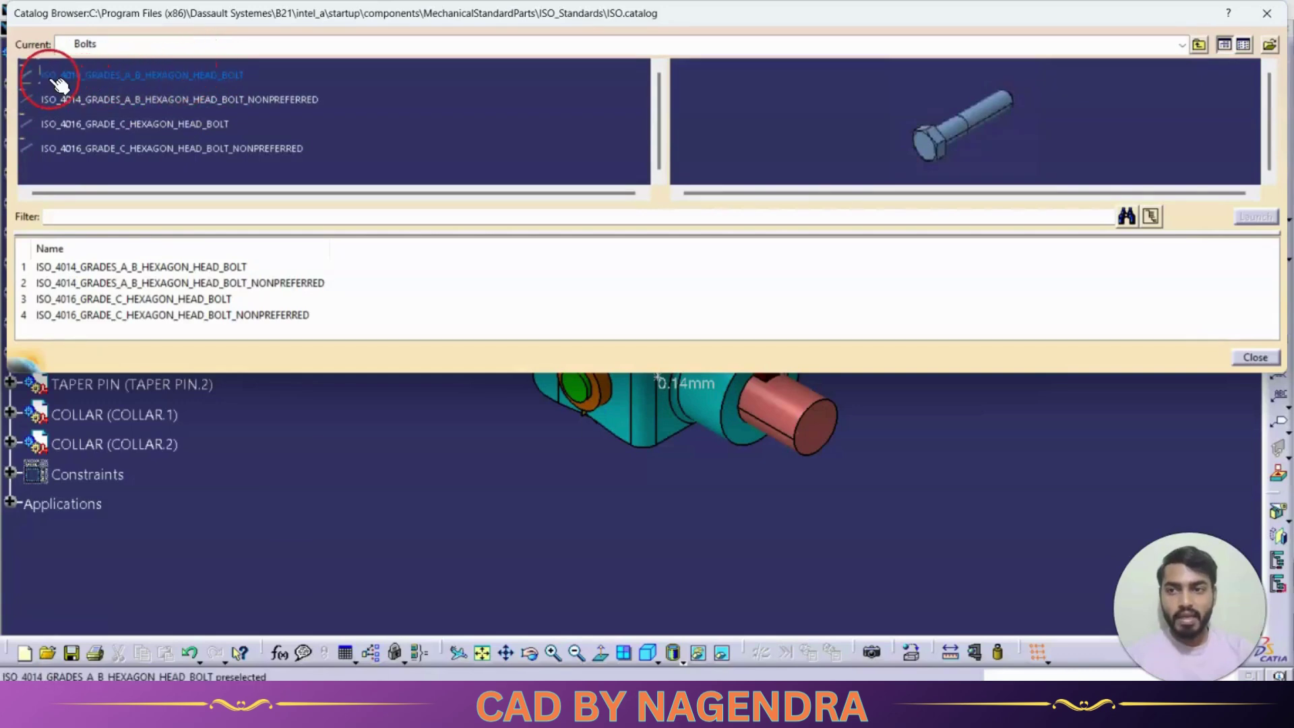
left_click(224, 84)
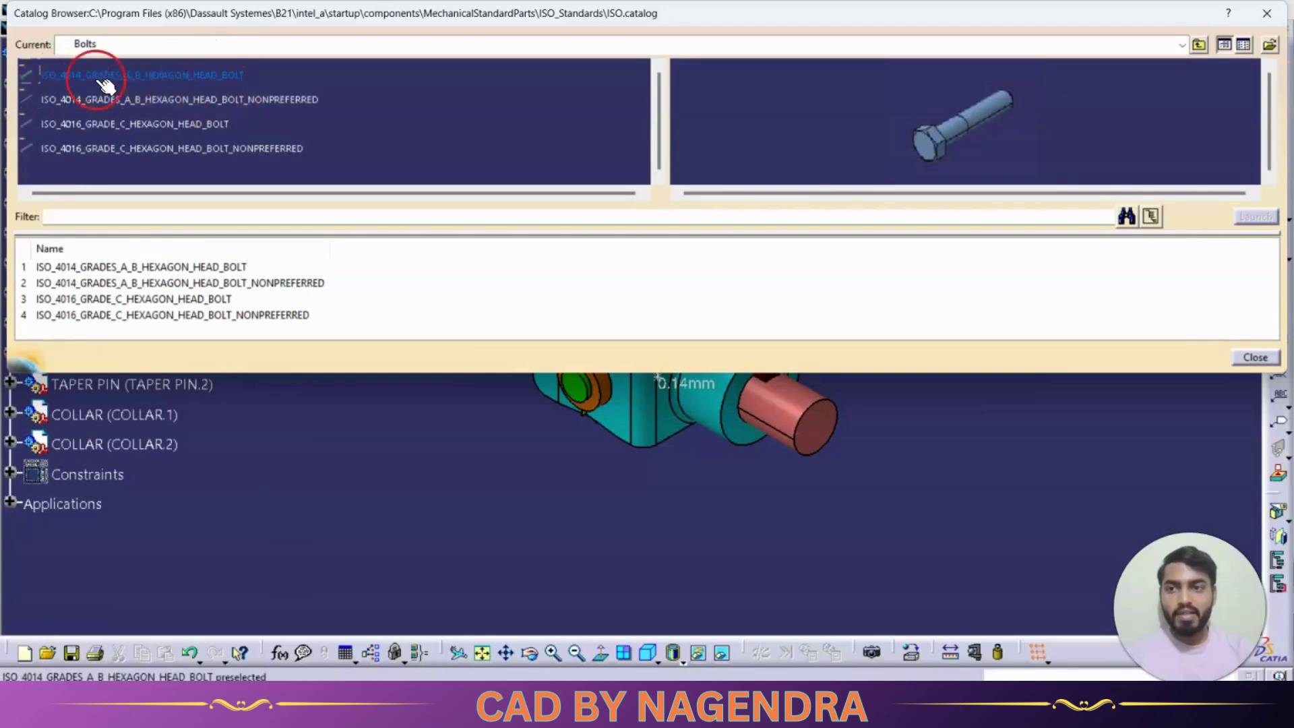
left_click(203, 74)
double_click(203, 74)
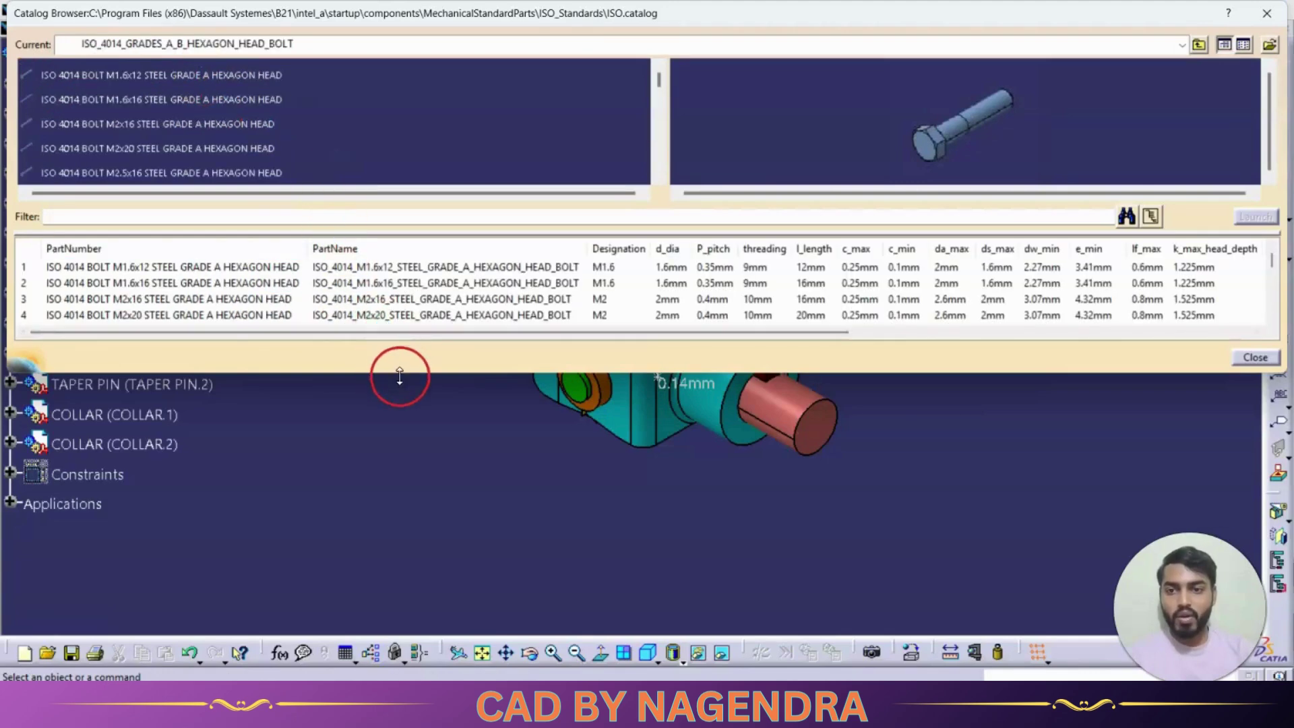
Enlarge the Catalog Browser, locate the M10x100 row and insert that bolt into Product1.
left_click_drag(406, 376, 407, 477)
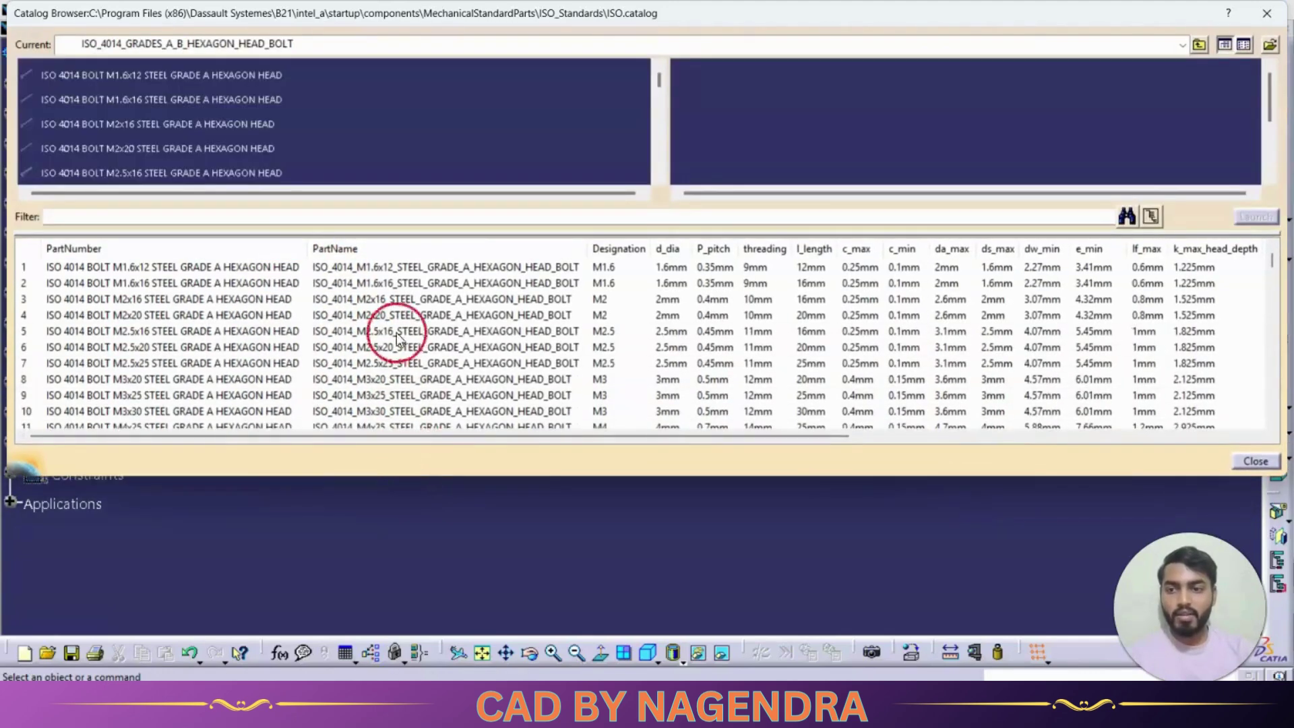
left_click_drag(1271, 273, 1275, 414)
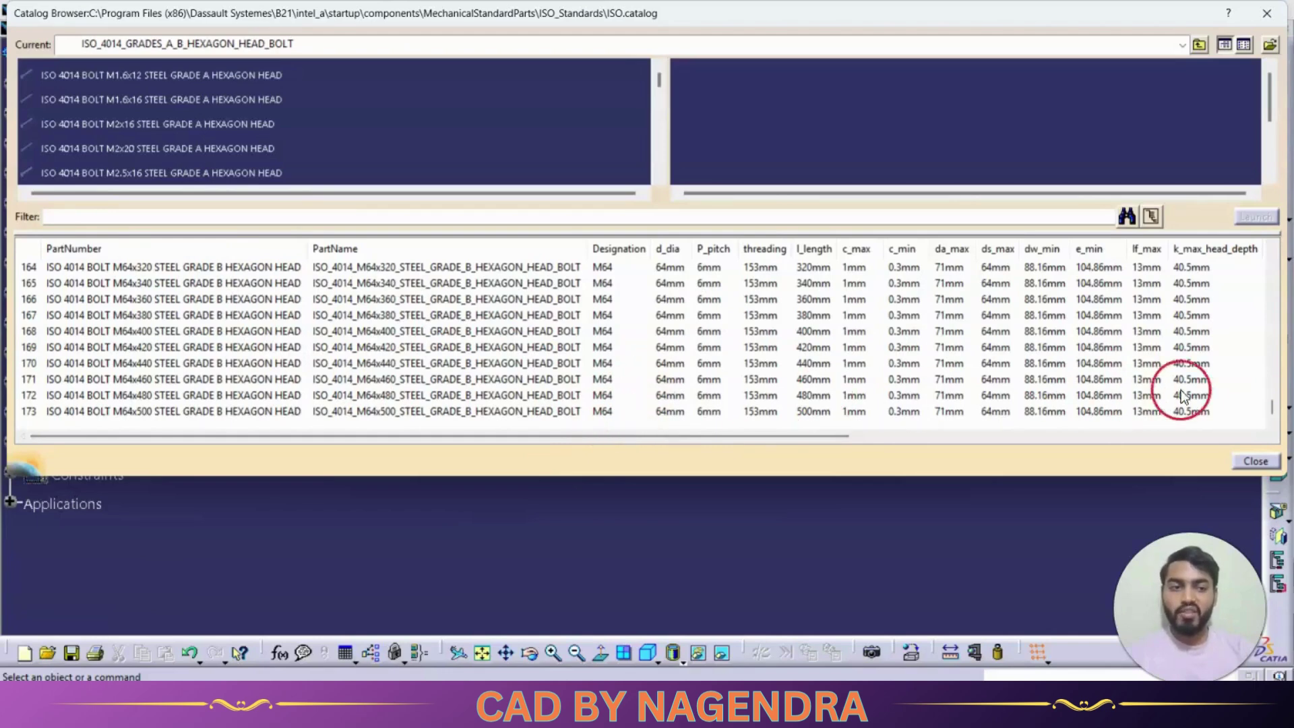
left_click_drag(1271, 406, 1288, 299)
scroll(780, 331, "up", 3)
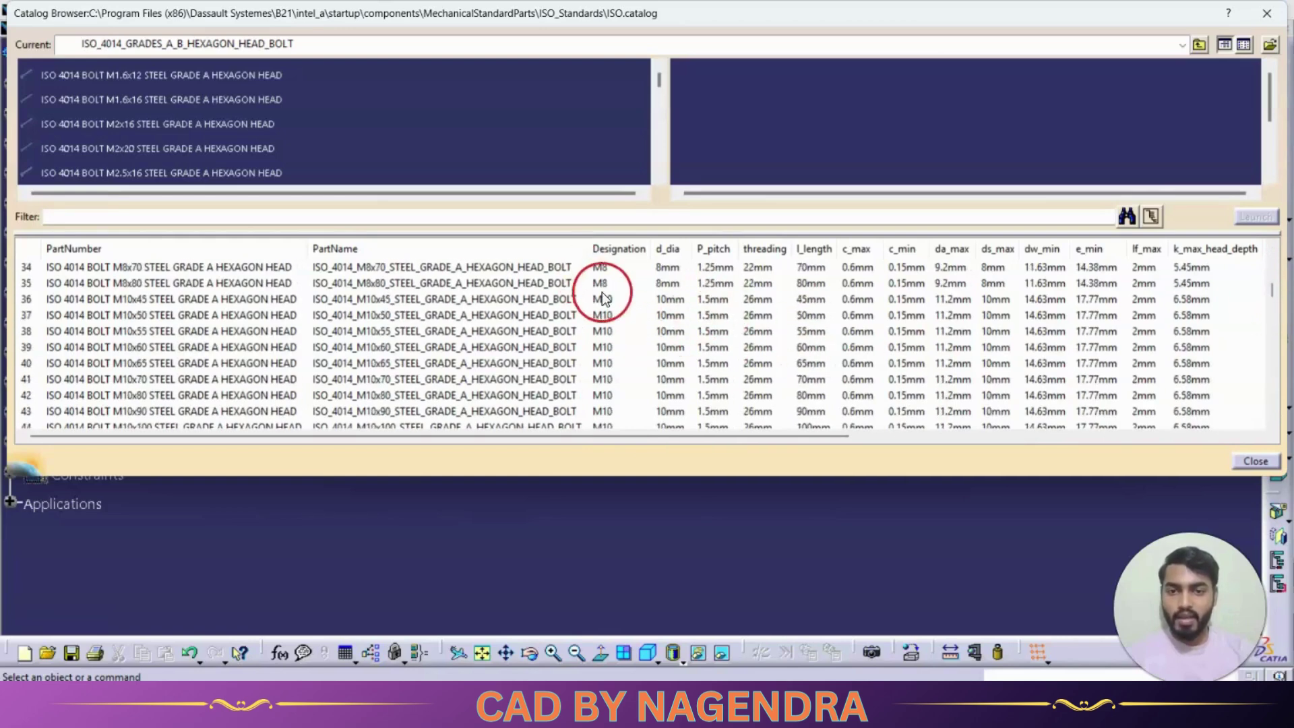
left_click(605, 301)
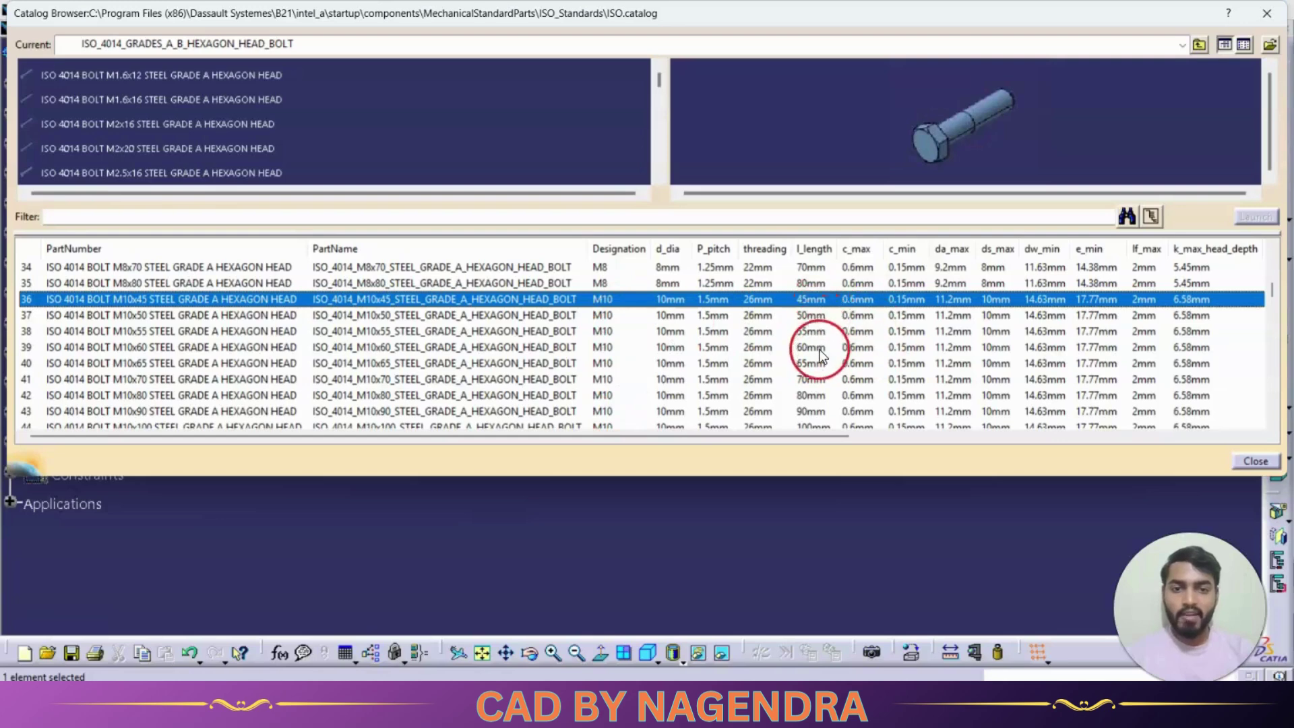
scroll(818, 357, "down", 1)
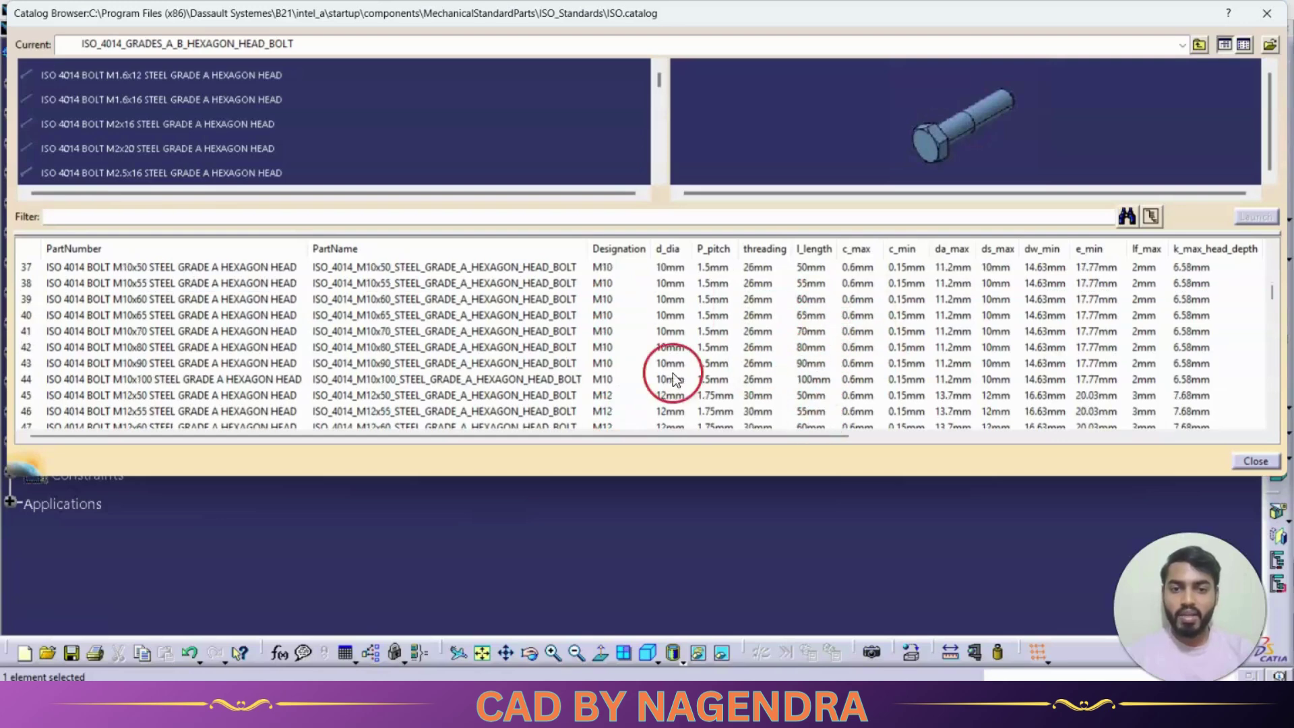
left_click(802, 382)
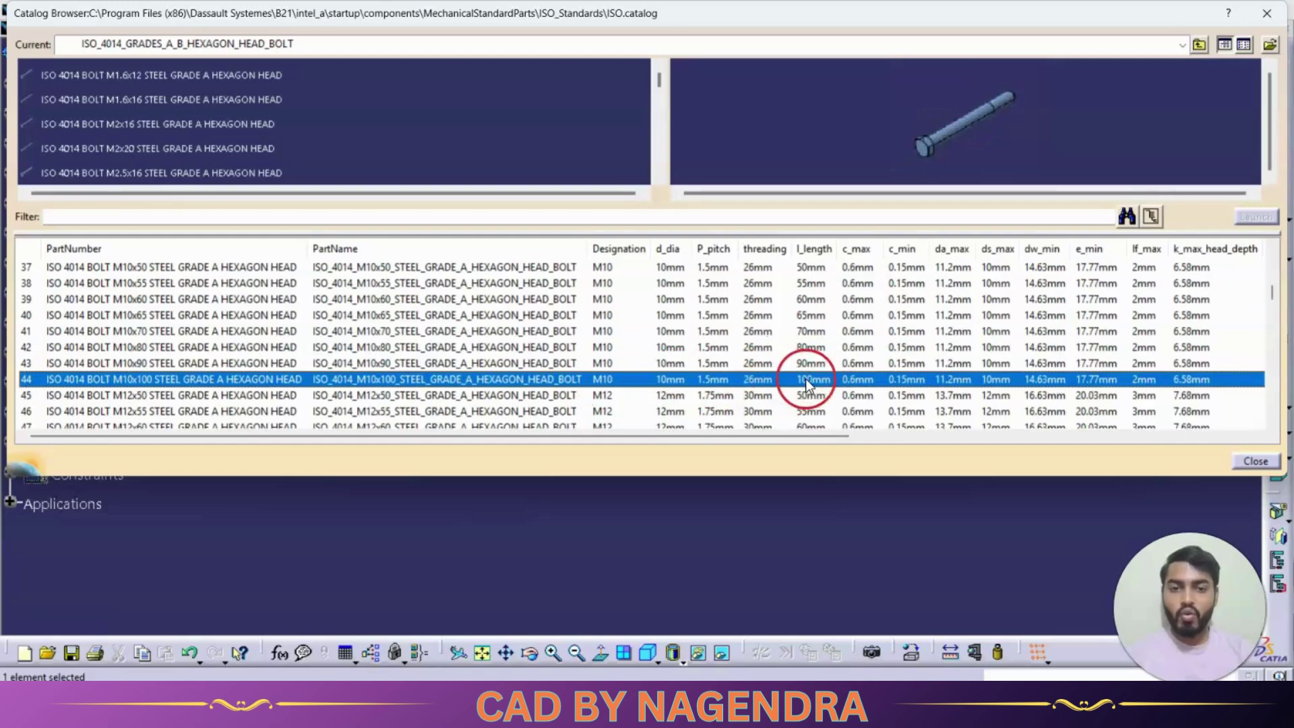
double_click(818, 380)
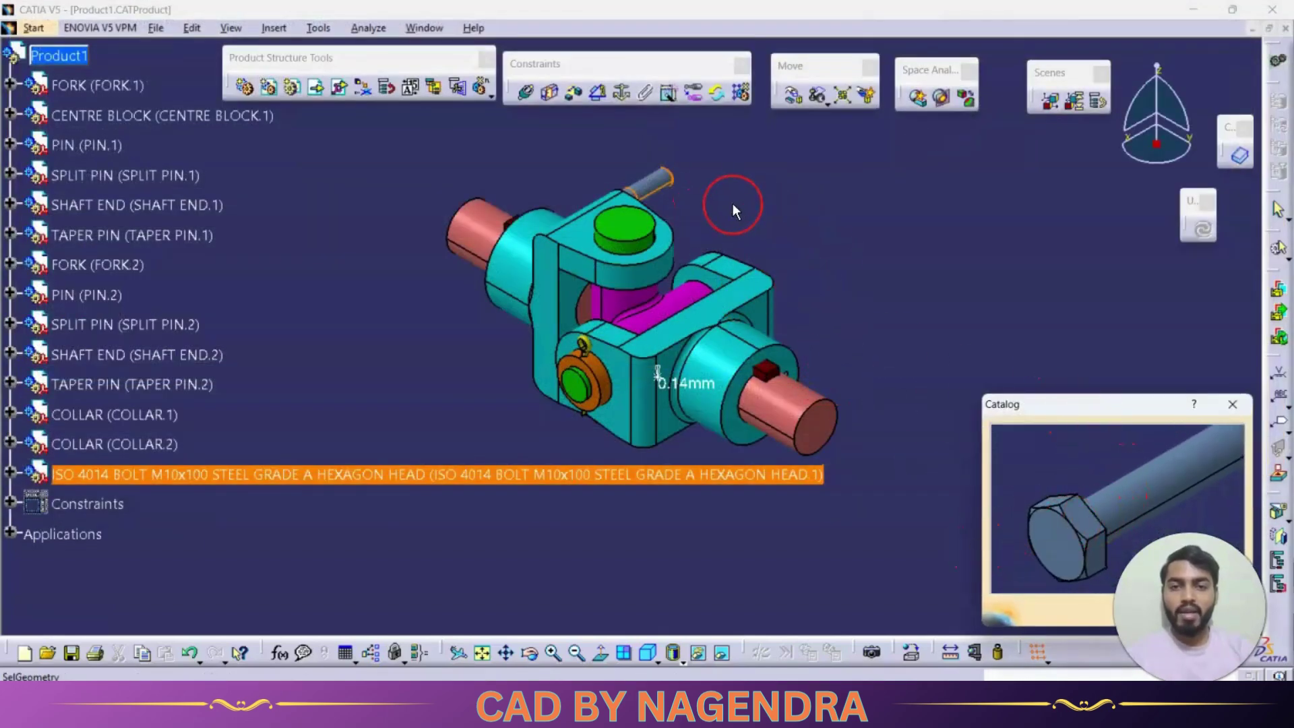
Confirm the bolt placement, close the catalog and orbit to see the bolt separately.
left_click(760, 215)
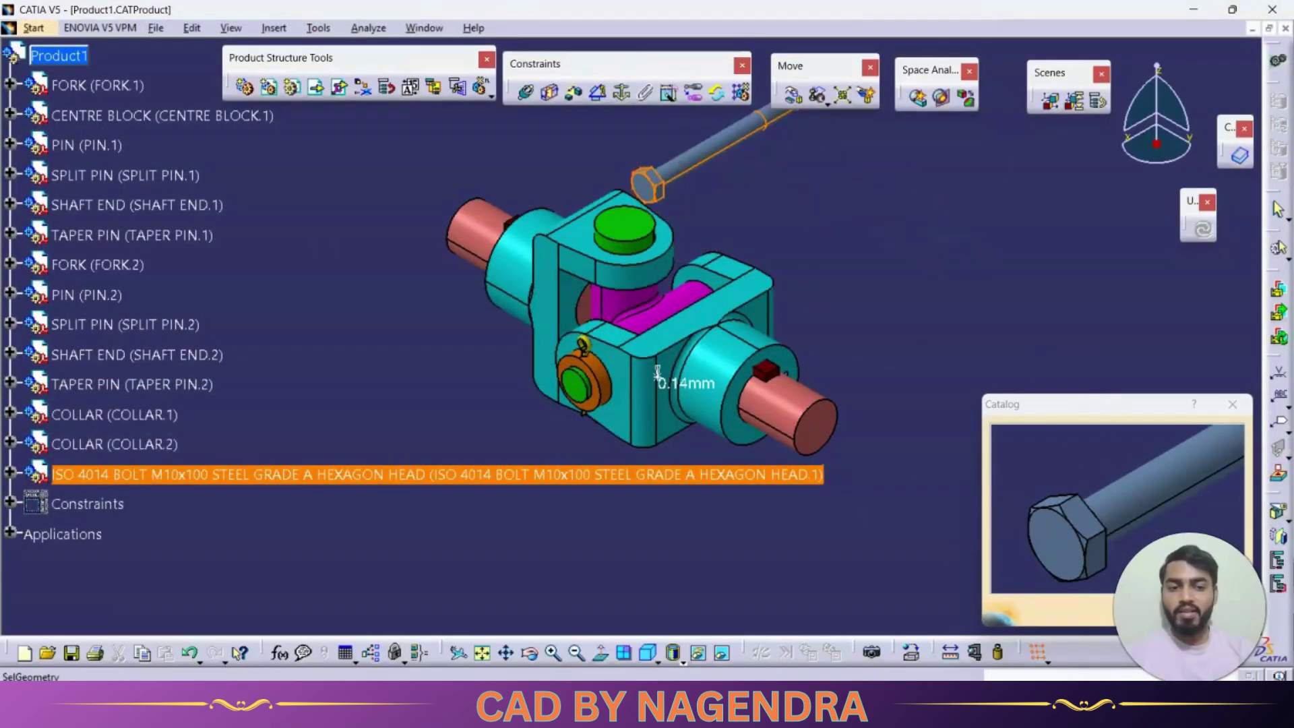
left_click(1086, 414)
left_click(1105, 485)
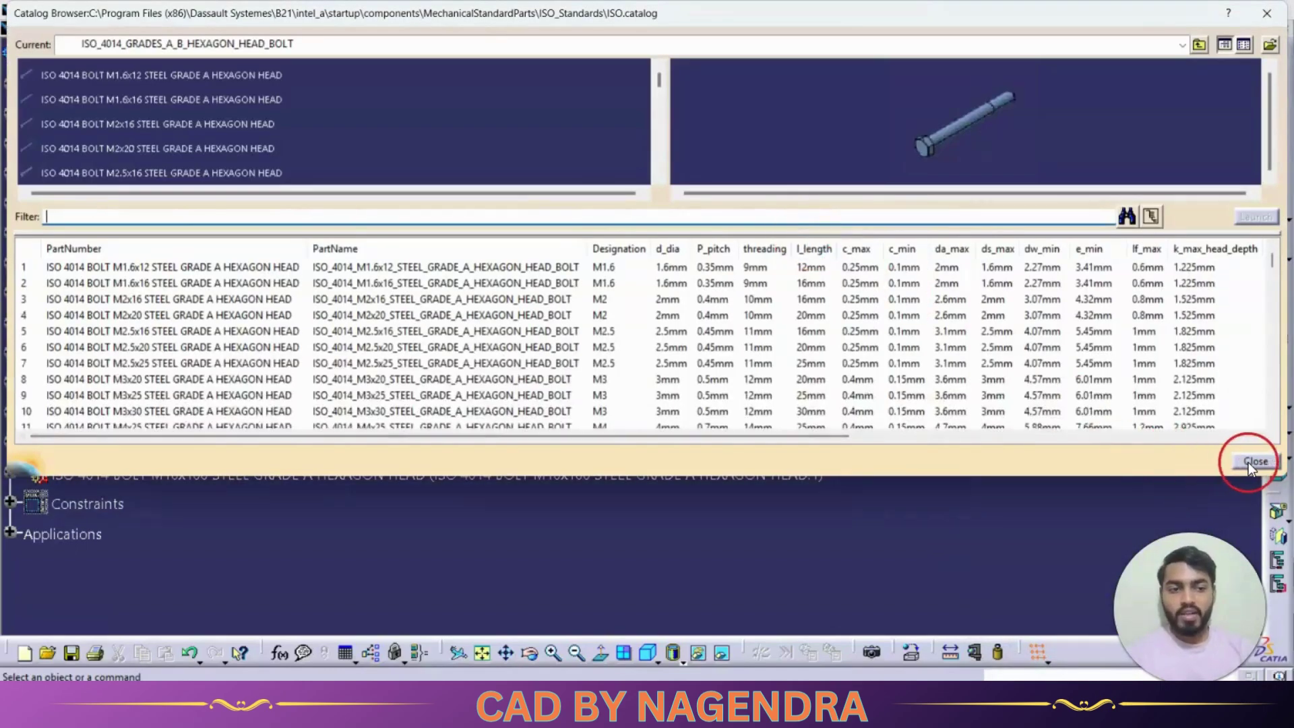
left_click(1251, 461)
middle_click_drag(807, 266, 851, 266)
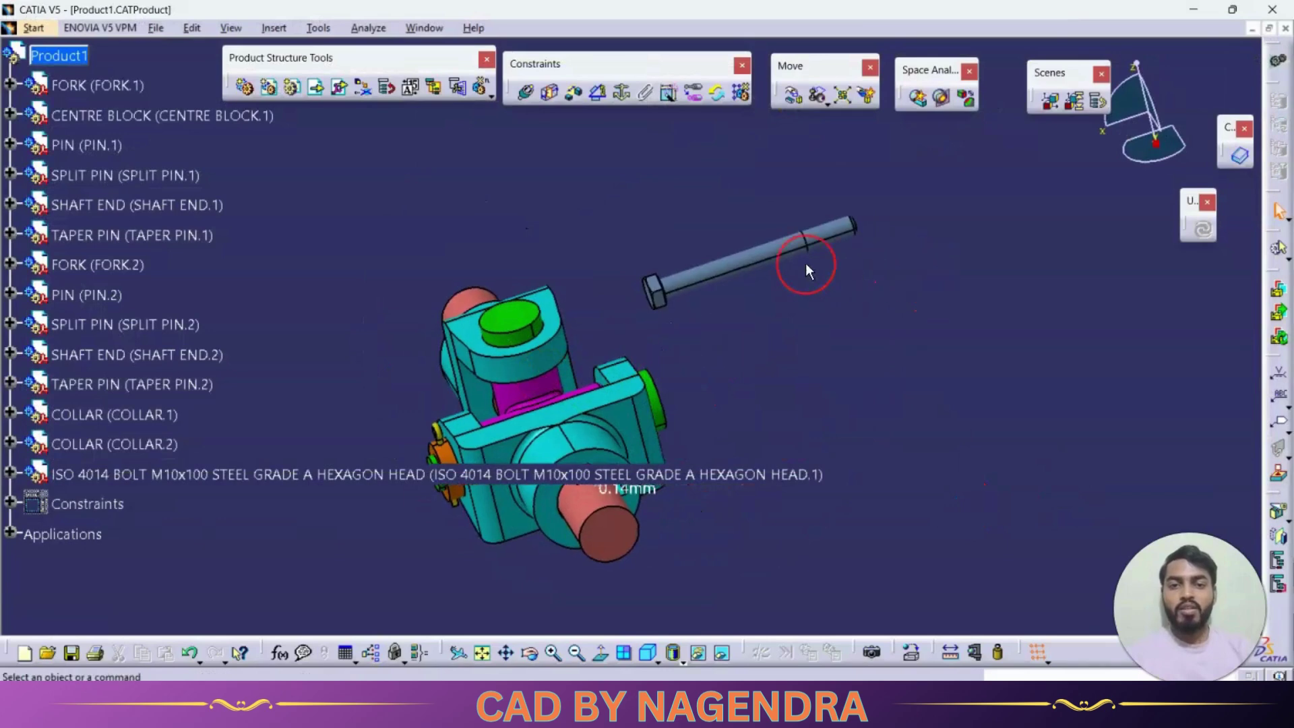
middle_click_drag(752, 296, 835, 375)
middle_click_drag(471, 377, 892, 362)
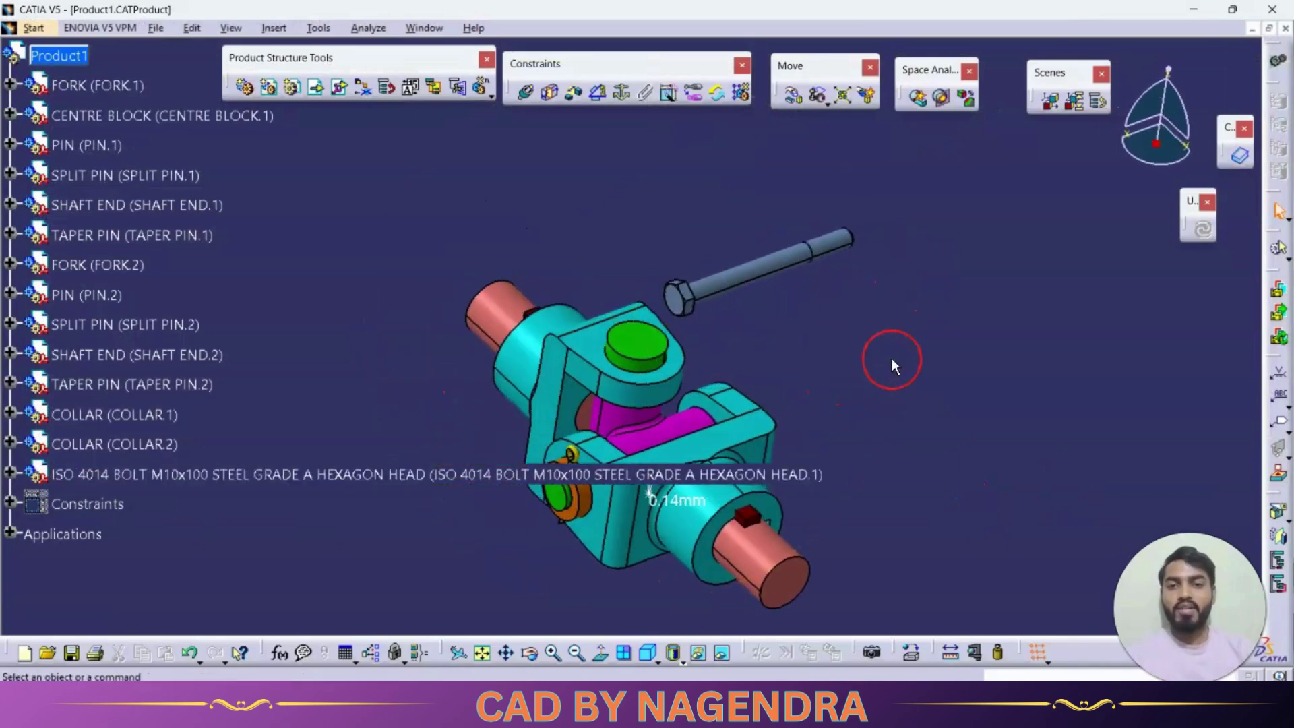
Make the bolt's axis coincident with the shaft end's axis and update the assembly.
left_click(526, 92)
left_click(755, 269)
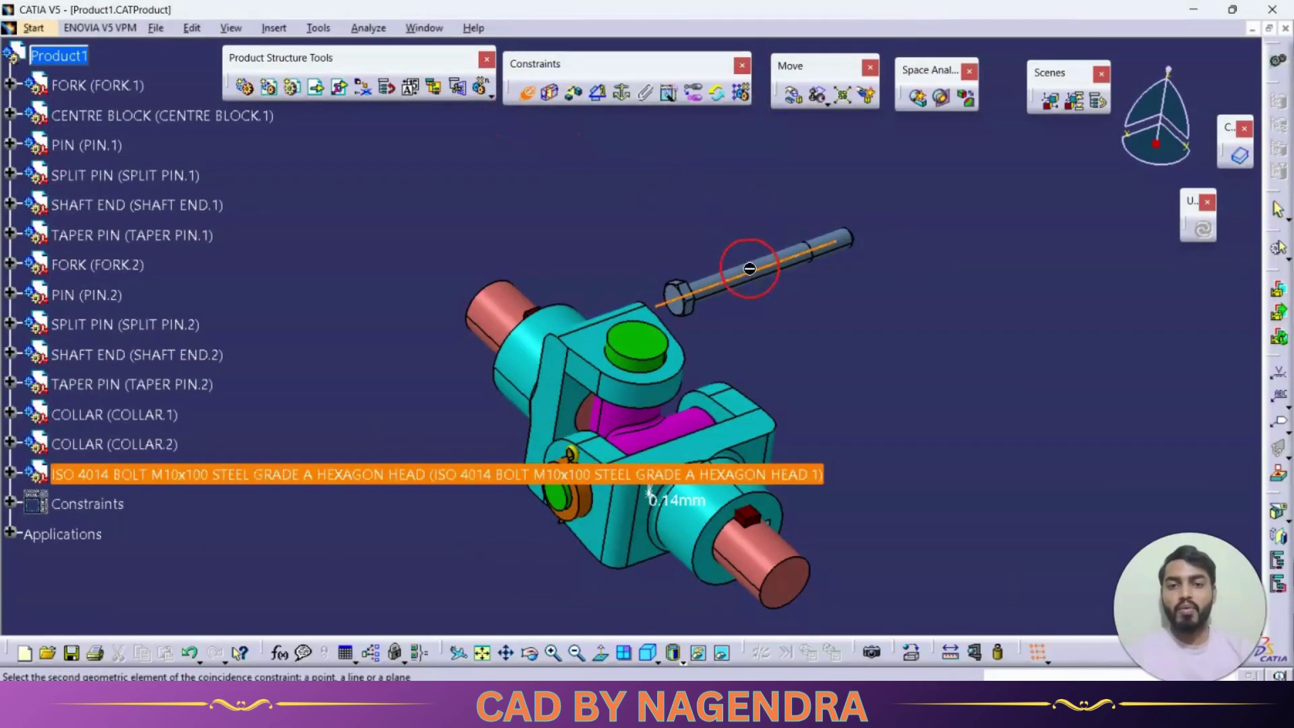
left_click(512, 312)
left_click(1203, 228)
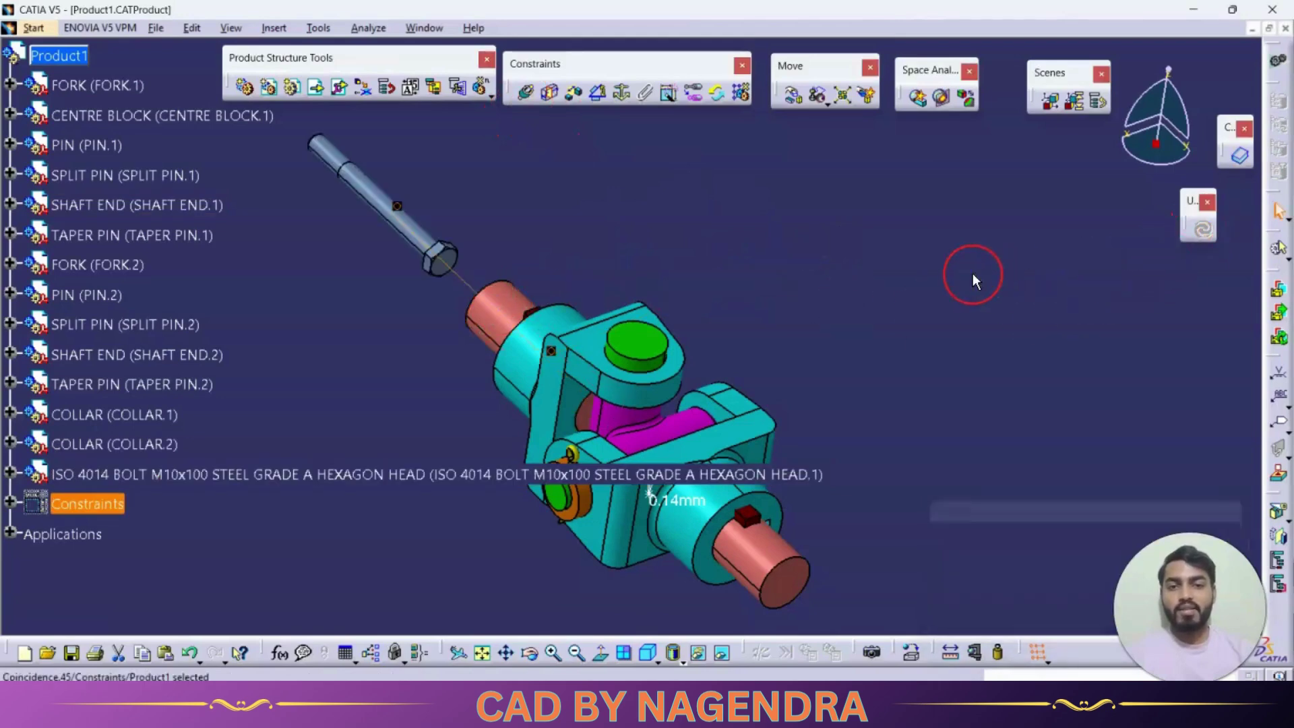
mouse_move(562, 223)
middle_mouse_down()
mouse_move(739, 327)
mouse_move(633, 237)
mouse_move(553, 216)
middle_mouse_up()
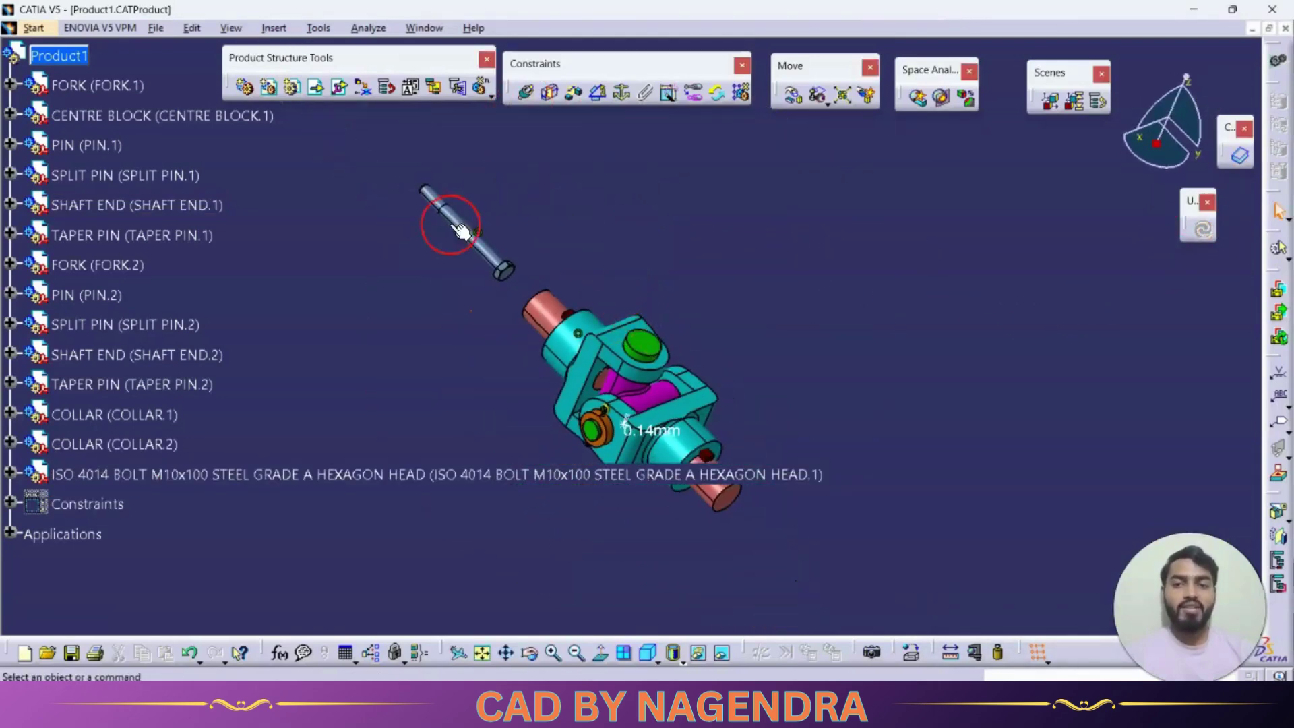
left_click(1240, 154)
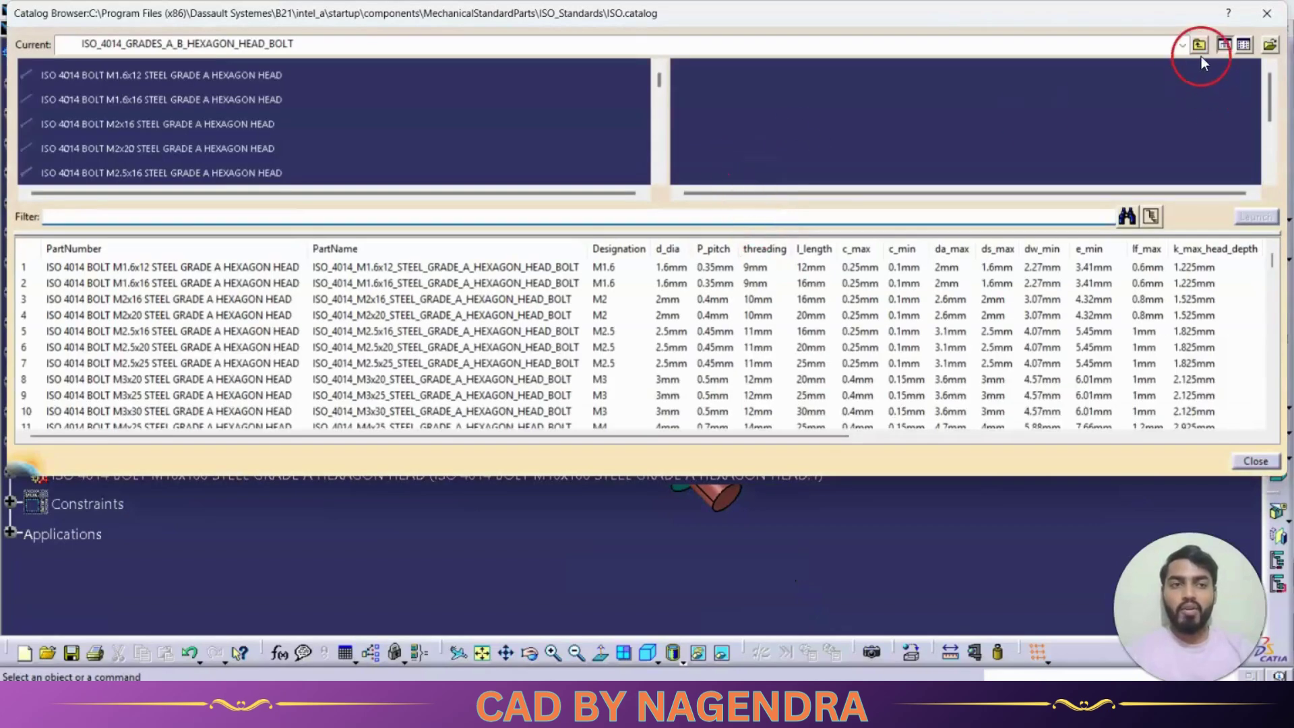
left_click(1200, 45)
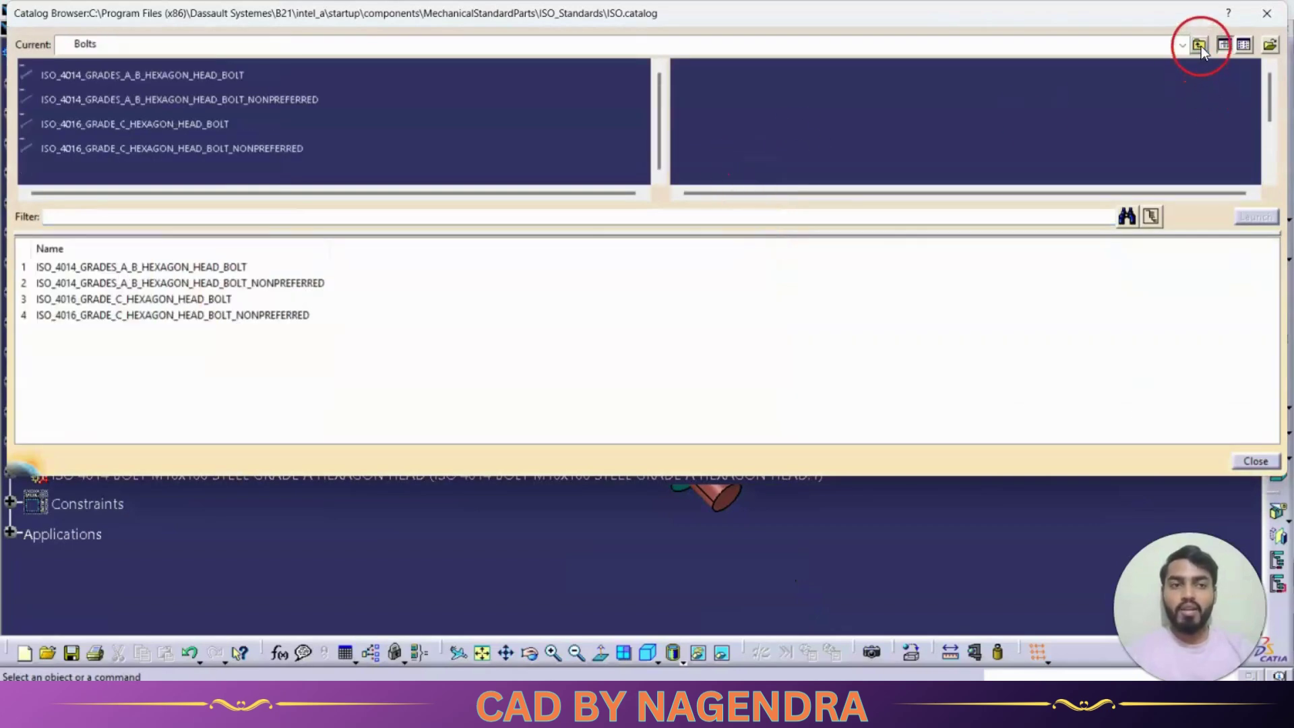
left_click(1200, 46)
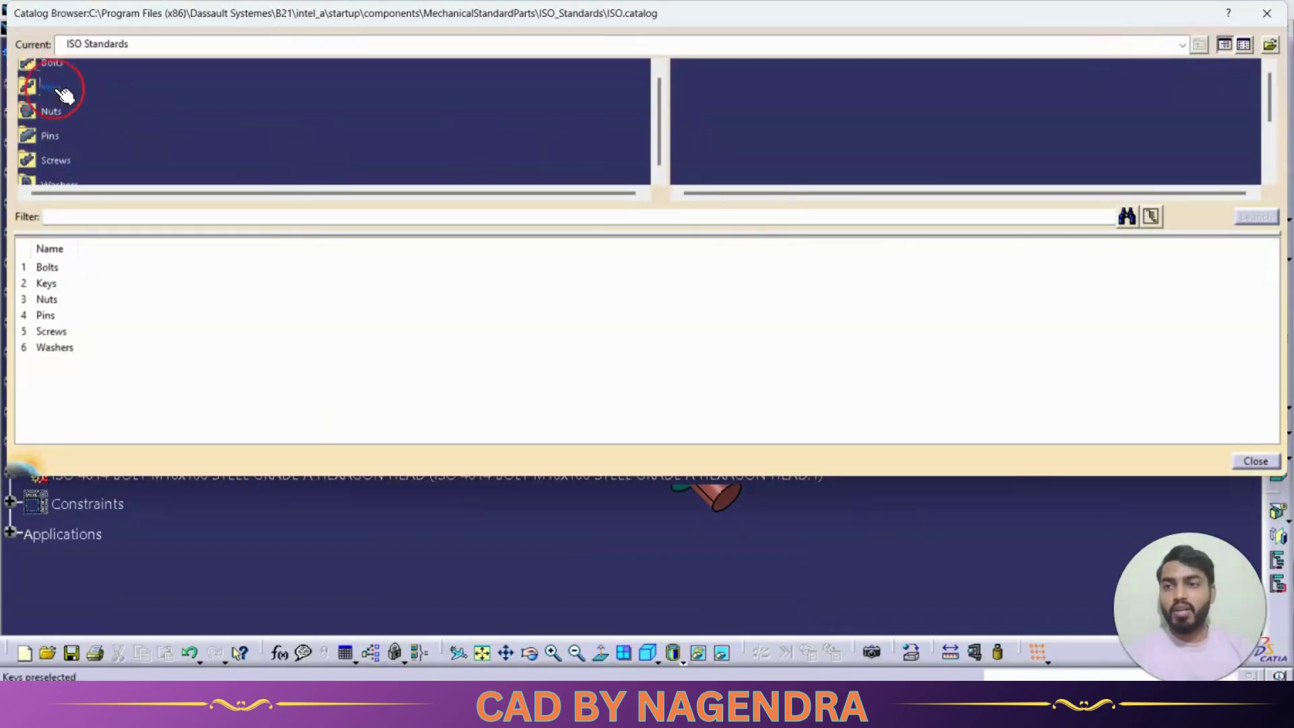
scroll(58, 128, "down", 1)
scroll(95, 104, "up", 1)
left_click(1256, 463)
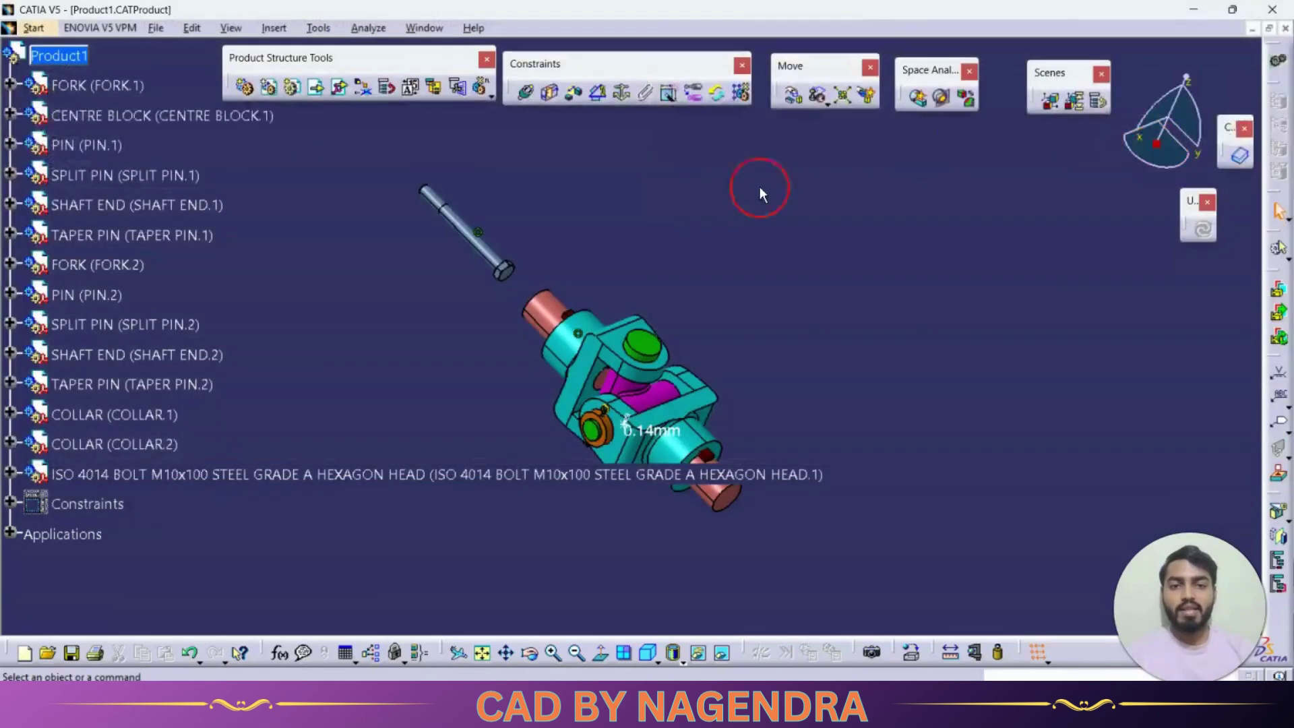
middle_click_drag(578, 274, 638, 336)
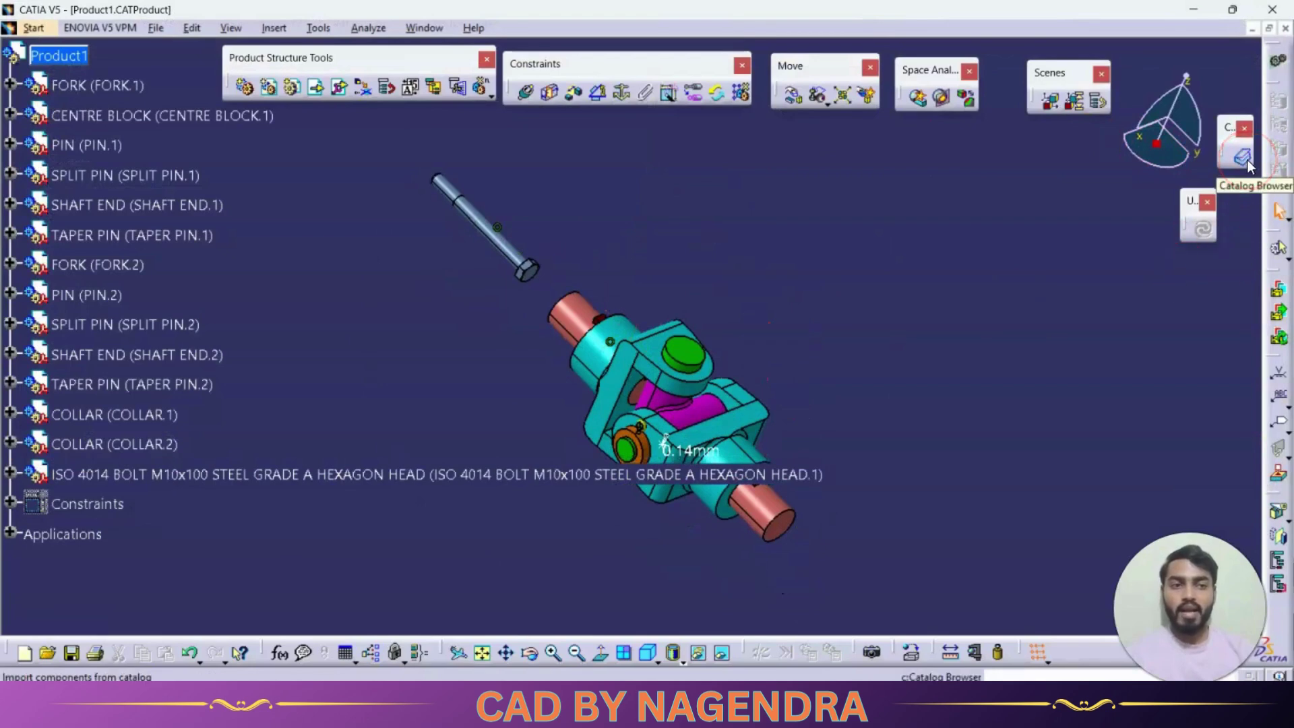
left_click(396, 158)
left_click(858, 306)
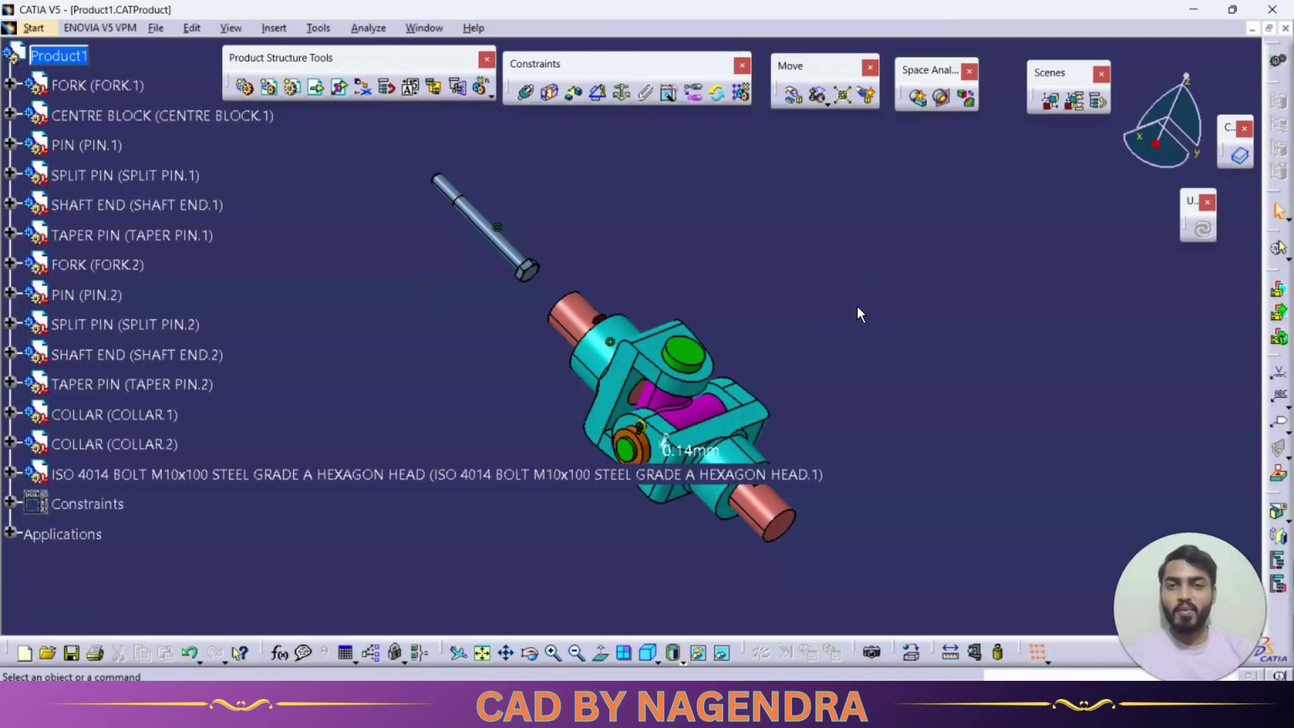
middle_click_drag(924, 350, 791, 276)
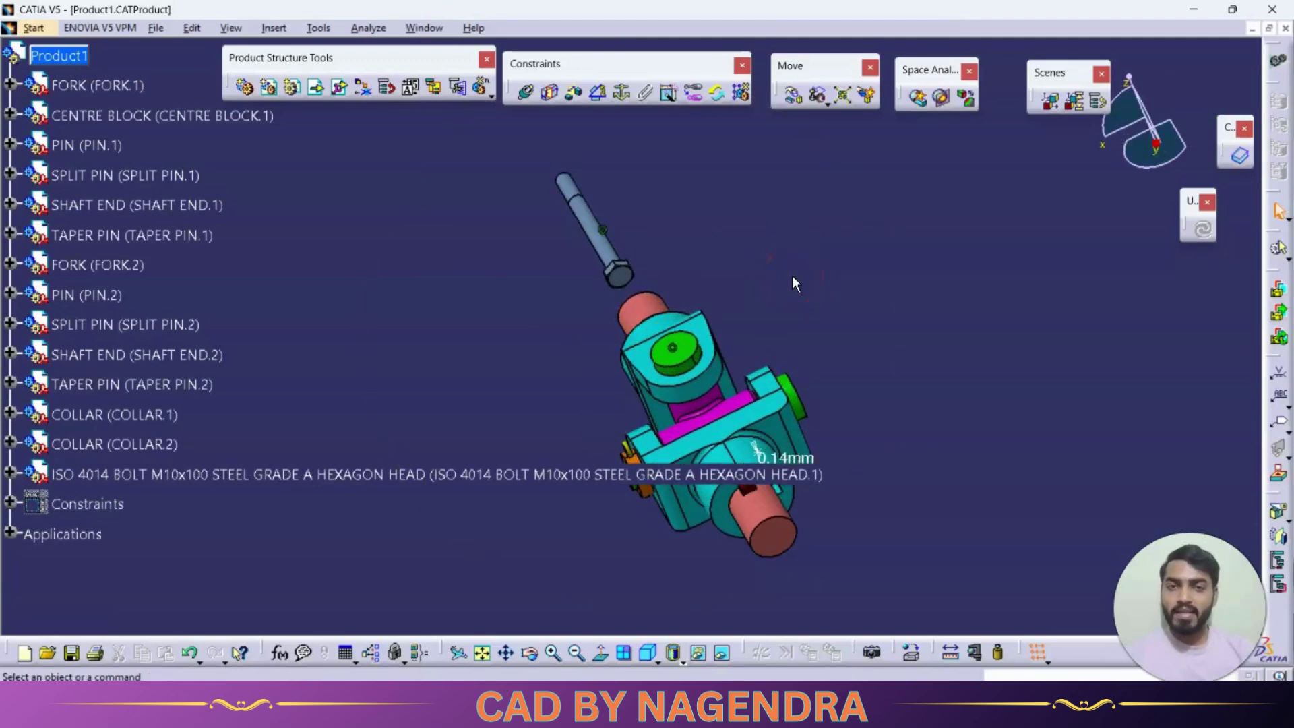
left_click(566, 281)
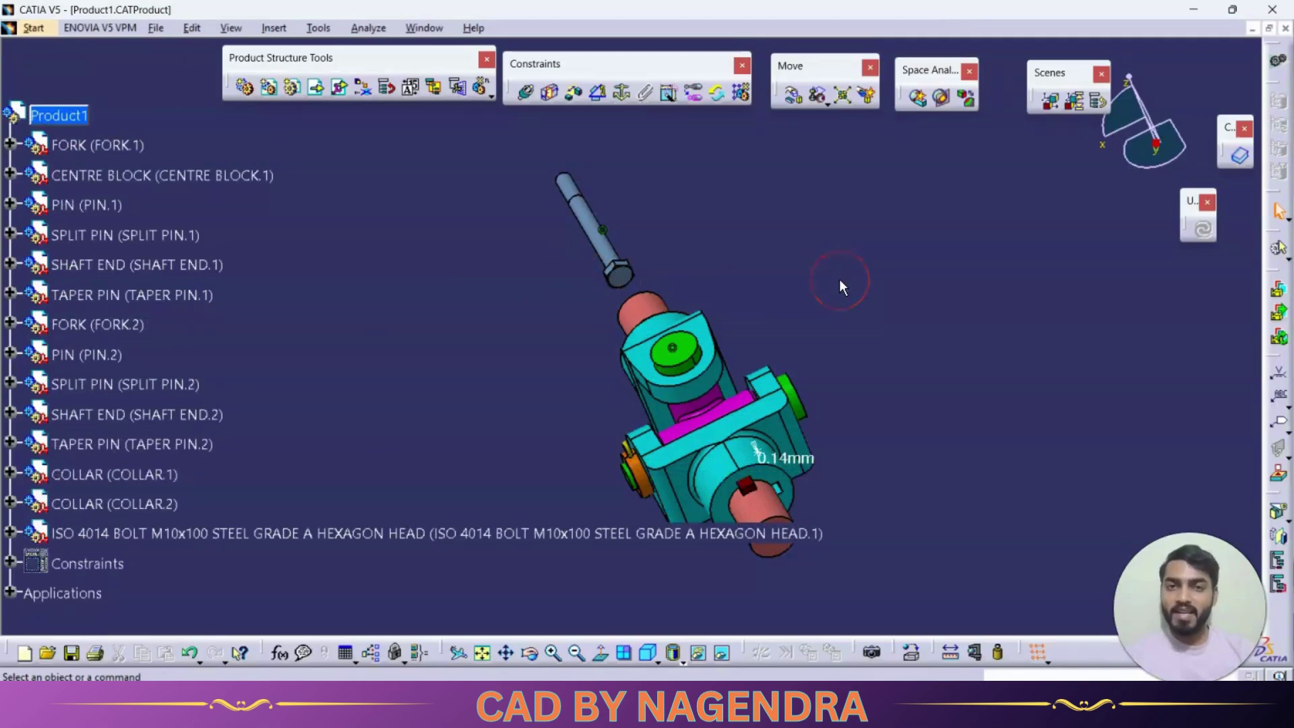
mouse_move(813, 378)
middle_mouse_down()
mouse_move(797, 277)
mouse_move(884, 234)
mouse_move(881, 254)
middle_mouse_up()
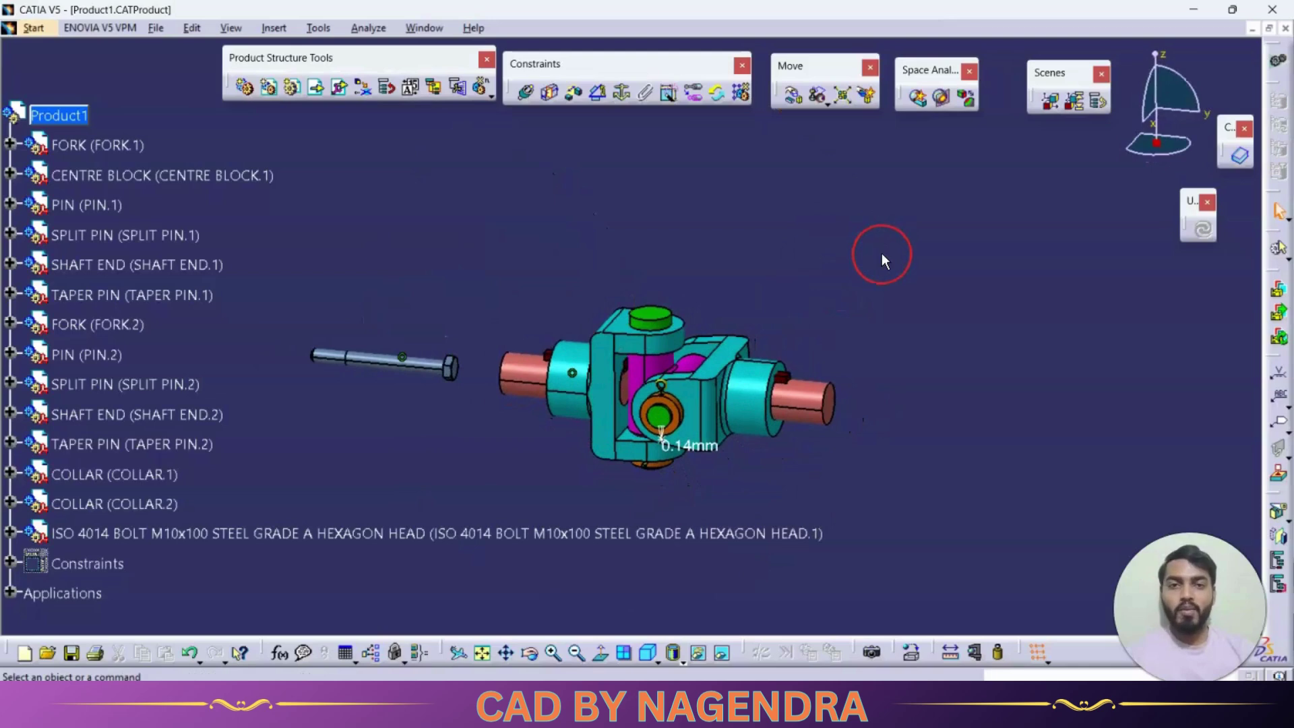